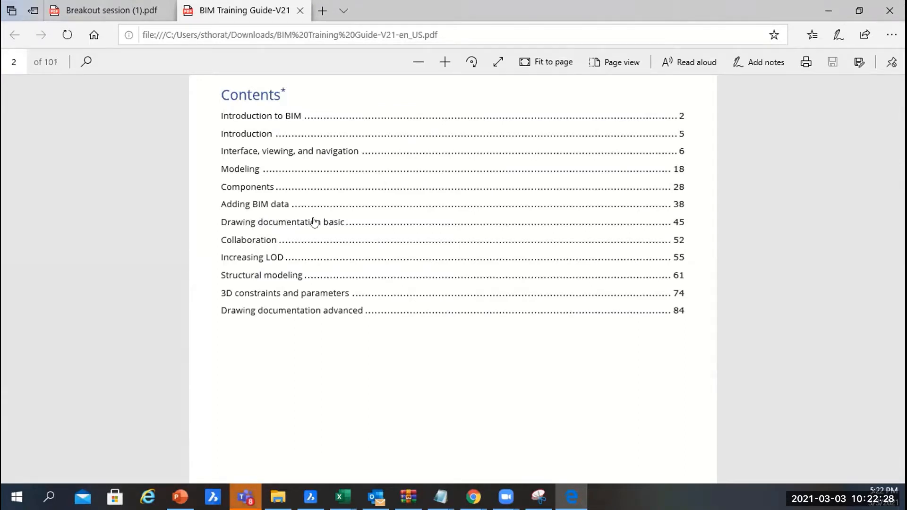
# - Go to the Drawing documentation basic chapter of the BIM training guide and read its file opening and project set-up instructions
pyautogui.click(315, 223)
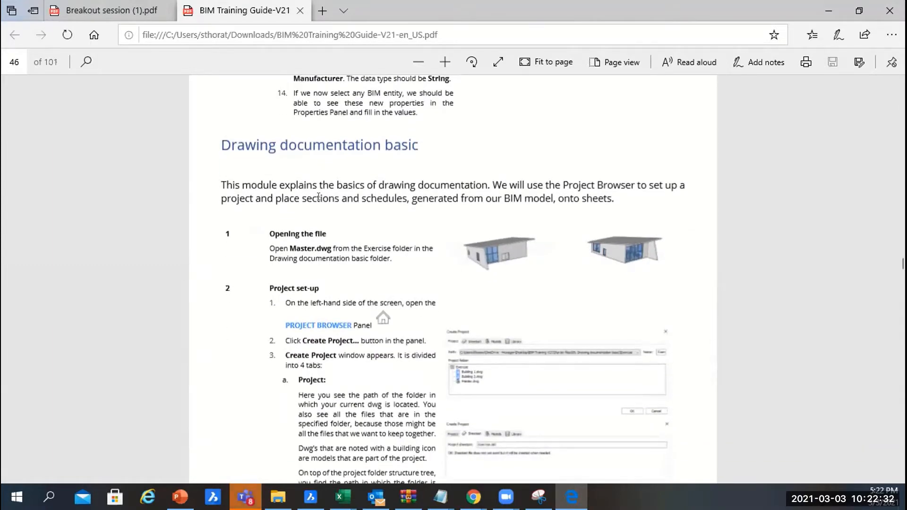
pyautogui.keyDown('ctrl'); pyautogui.scroll(2, 318, 197); pyautogui.keyUp('ctrl')
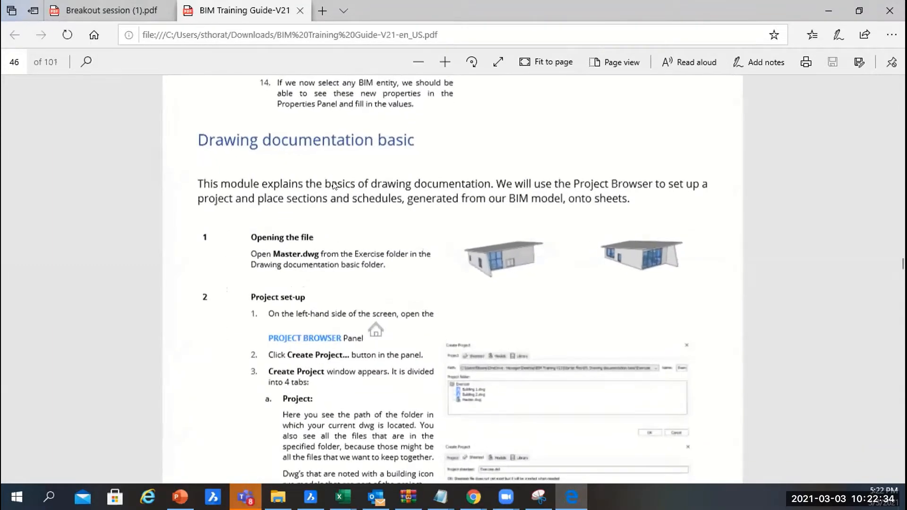
pyautogui.scroll(-1, 336, 180)
pyautogui.scroll(1, 335, 181)
pyautogui.moveTo(640, 11); pyautogui.dragTo(491, 92)
pyautogui.doubleClick(492, 91)
pyautogui.scroll(-2, 454, 203)
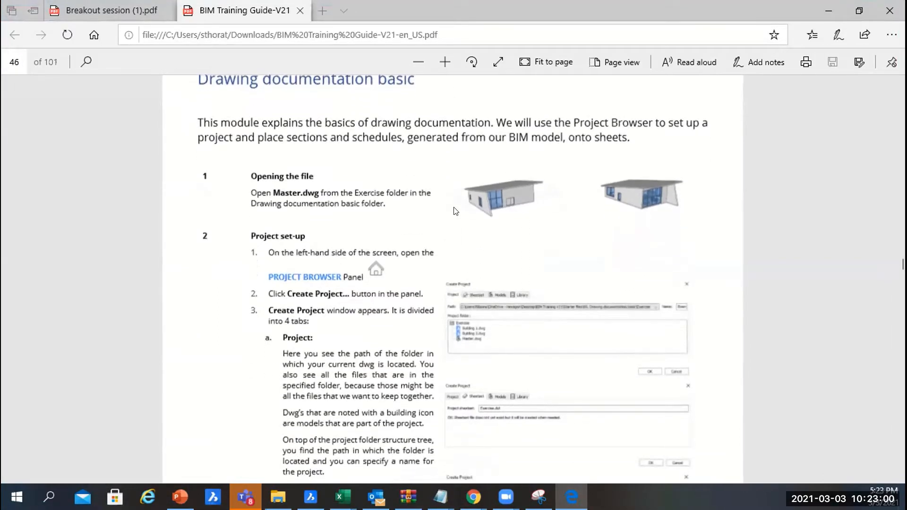
pyautogui.scroll(2, 455, 211)
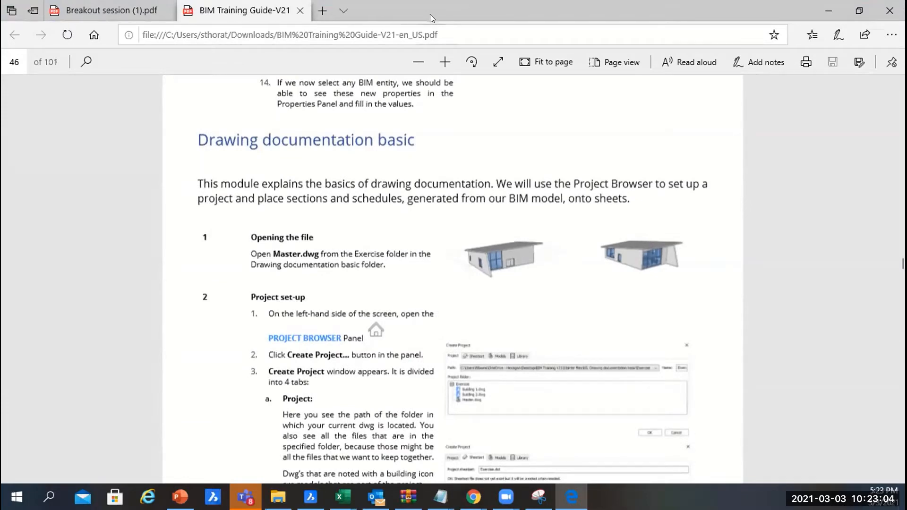
# - Switch to BricsCAD and start opening an existing drawing, browsing to the Documents folder
pyautogui.hotkey('alt', 'Tab')
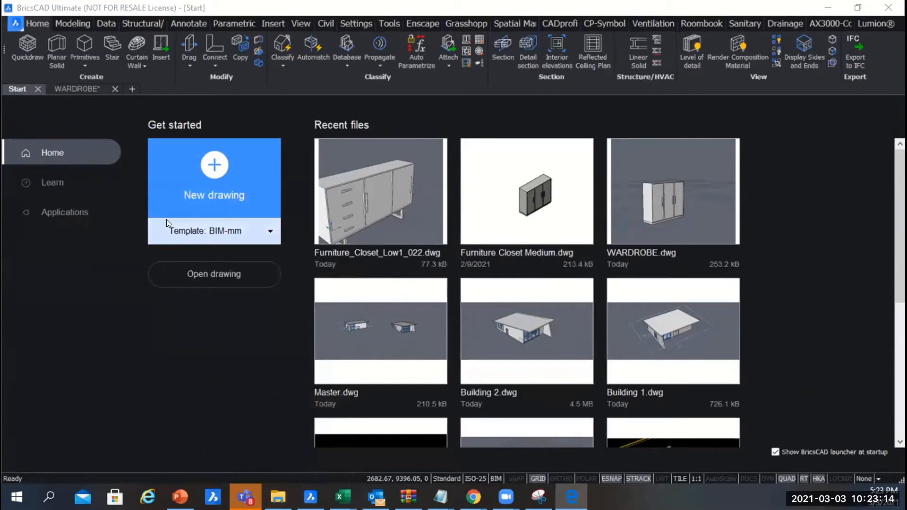
pyautogui.click(16, 22)
pyautogui.click(58, 58)
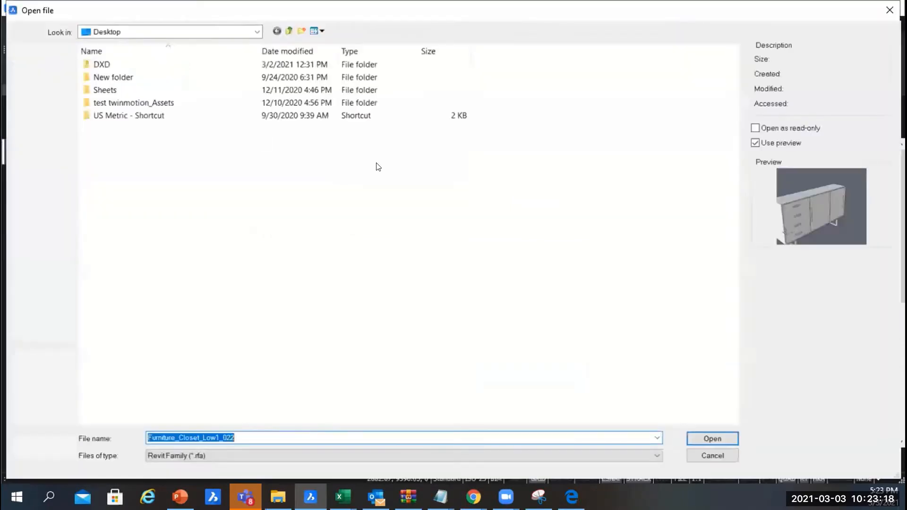
pyautogui.click(256, 31)
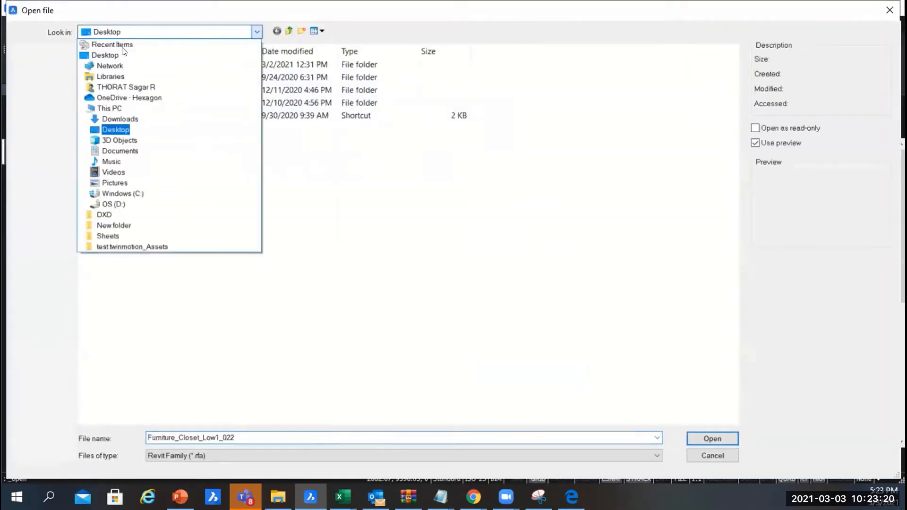
pyautogui.click(121, 151)
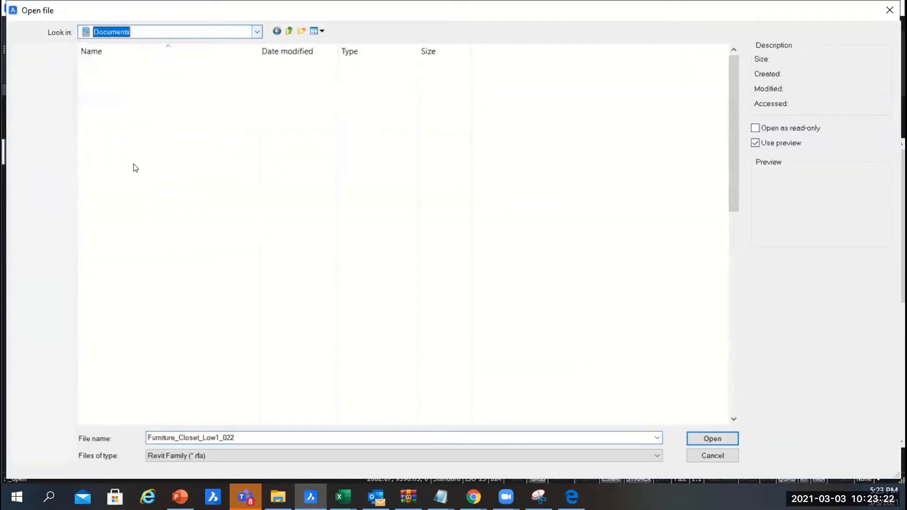
pyautogui.doubleClick(129, 115)
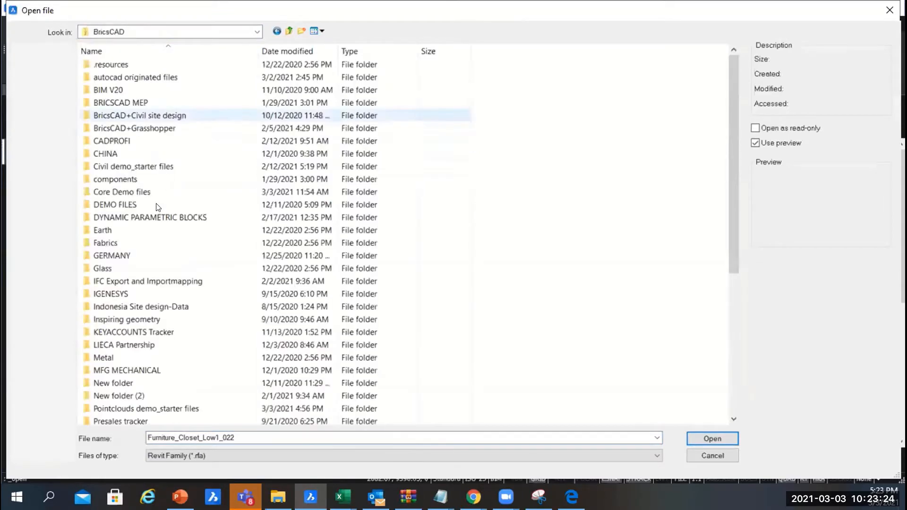
pyautogui.scroll(-2, 154, 173)
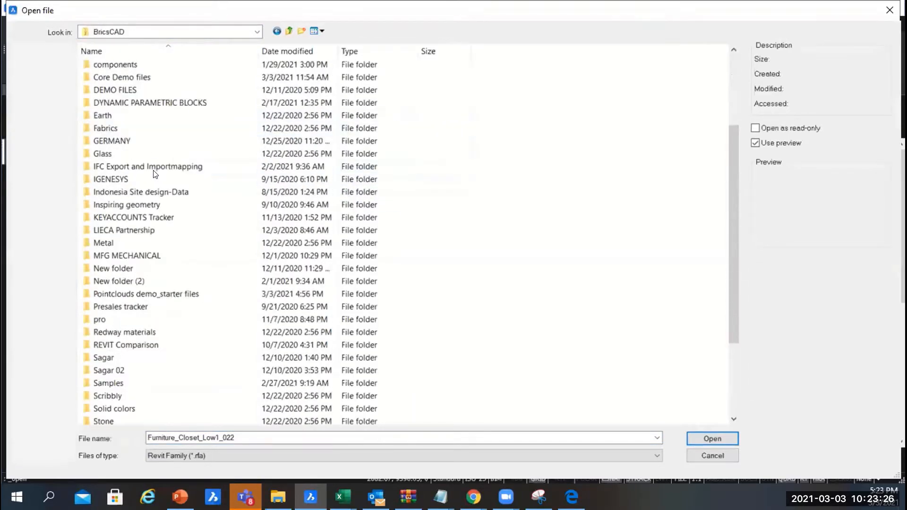
pyautogui.scroll(3, 152, 170)
pyautogui.click(151, 166)
pyautogui.press('BackSpace')
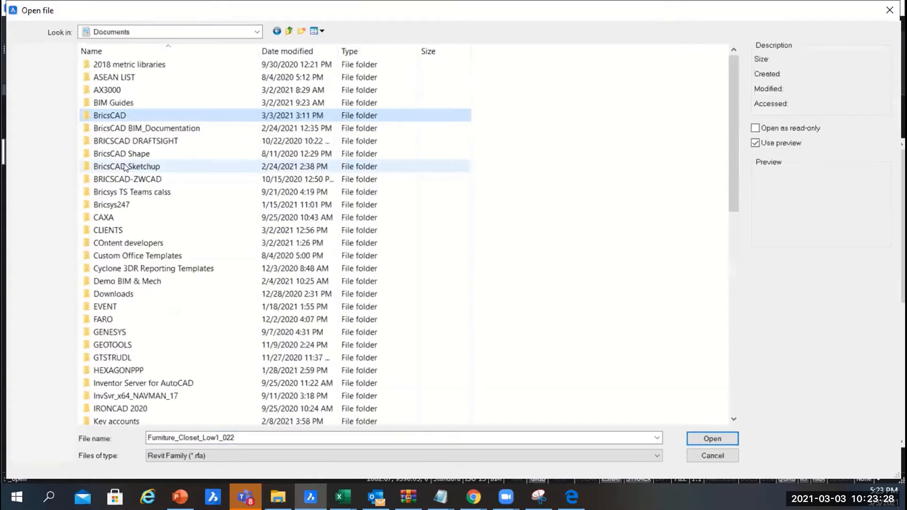
# - Browse through V21 BRICSCAD, BOOTCAMP and V21 BIM_Drawing Documentation Basic to the Exercise folder
pyautogui.click(160, 135)
pyautogui.scroll(-12, 159, 134)
pyautogui.click(149, 249)
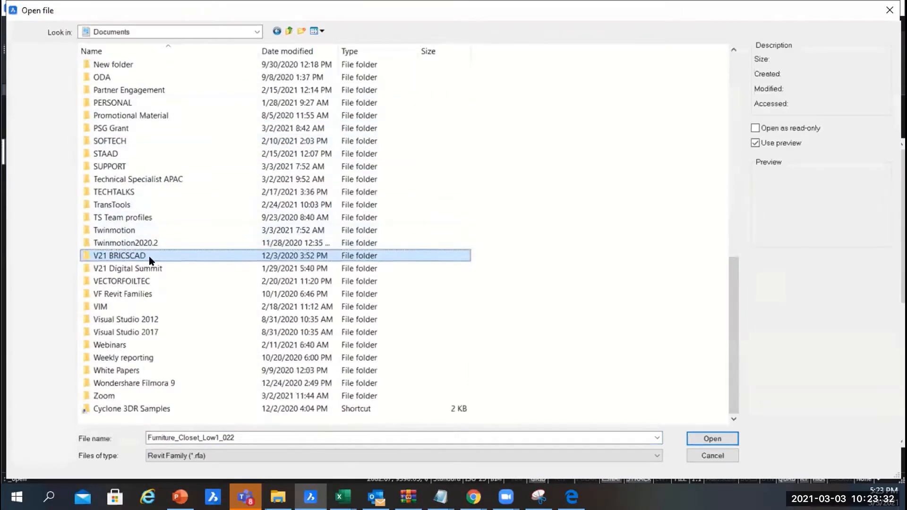
pyautogui.doubleClick(149, 250)
pyautogui.click(126, 130)
pyautogui.doubleClick(125, 130)
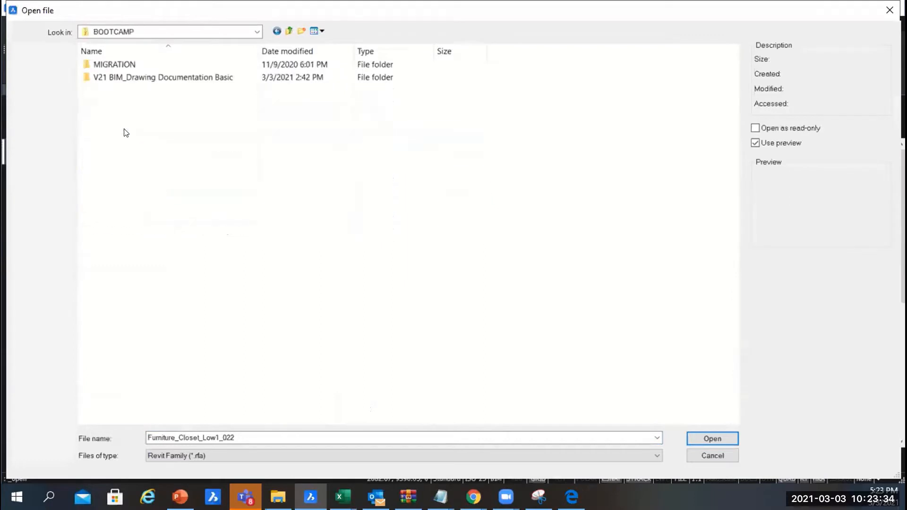
pyautogui.doubleClick(144, 77)
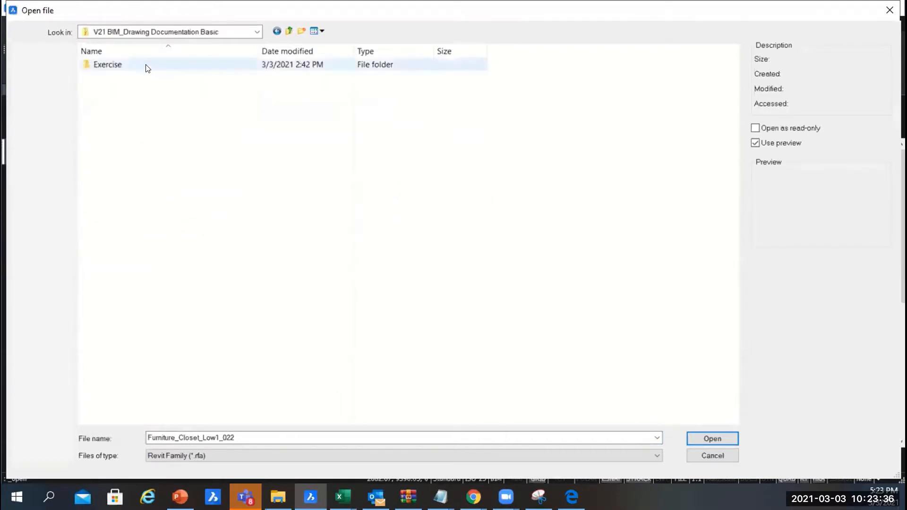
pyautogui.click(163, 66)
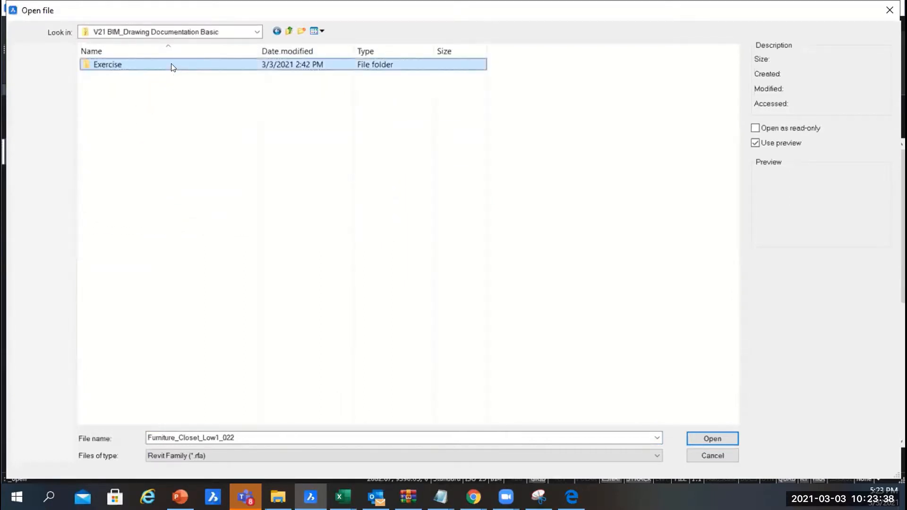
pyautogui.doubleClick(172, 66)
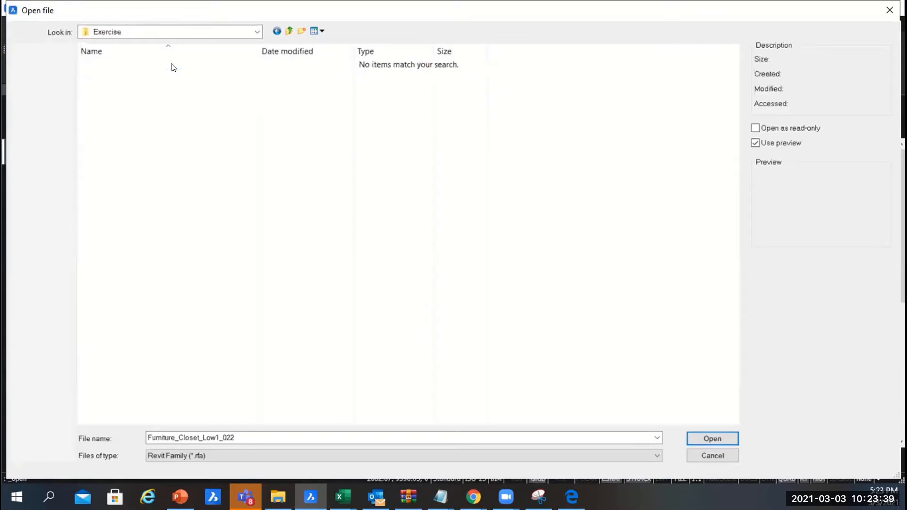
# - Filter the file list to Standard Drawing File (*.dwg) and open the Master drawing
pyautogui.click(229, 455)
pyautogui.click(230, 223)
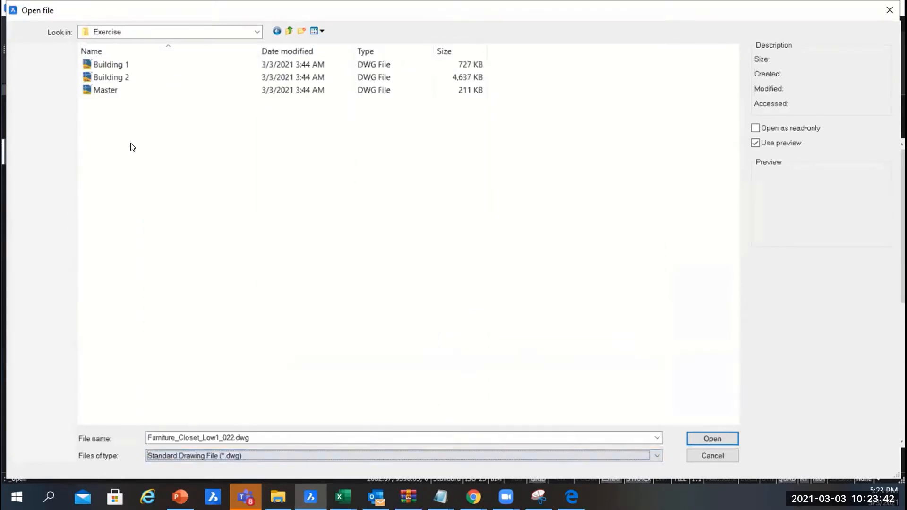
pyautogui.click(121, 89)
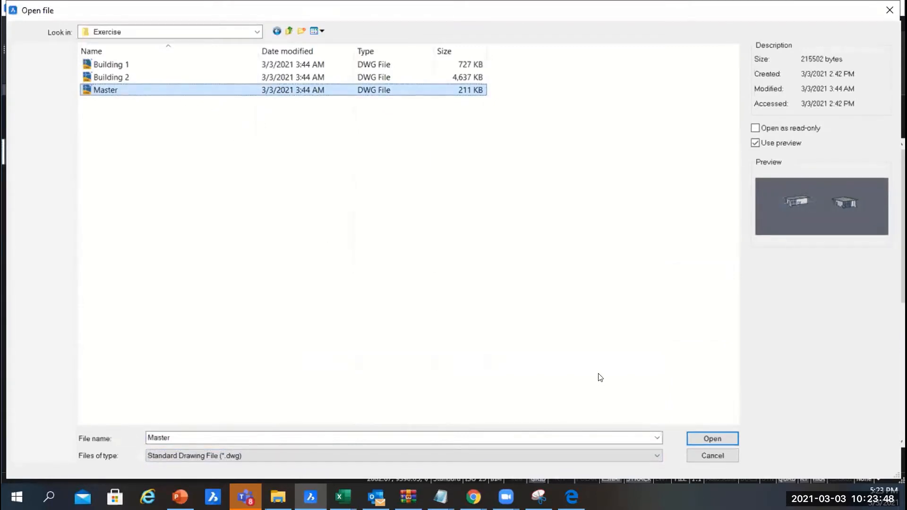
pyautogui.click(697, 435)
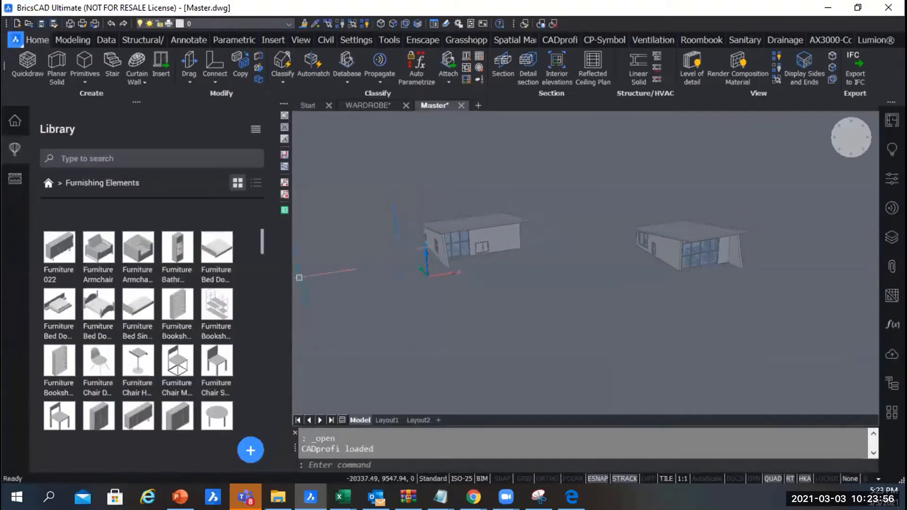
# - Collapse the Library panel and take a closer look at the two buildings in the model
pyautogui.click(10, 150)
pyautogui.scroll(2, 287, 191)
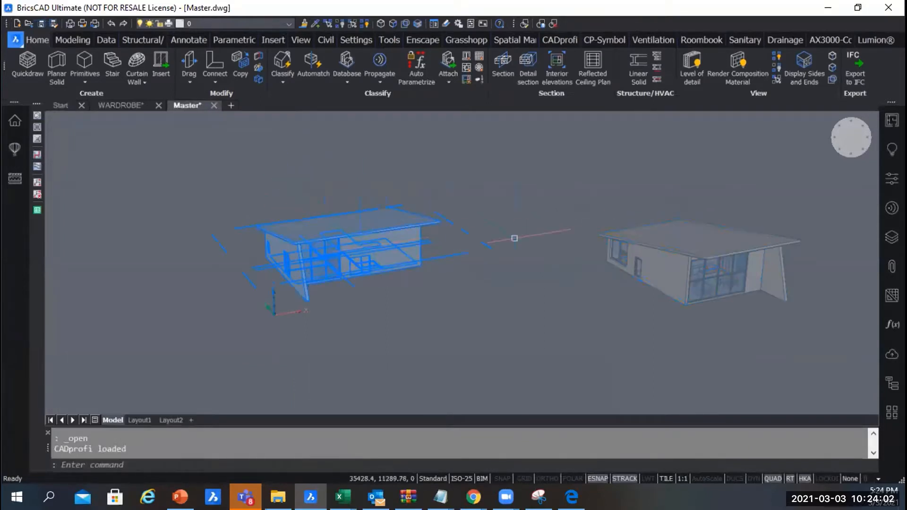
pyautogui.scroll(2, 589, 239)
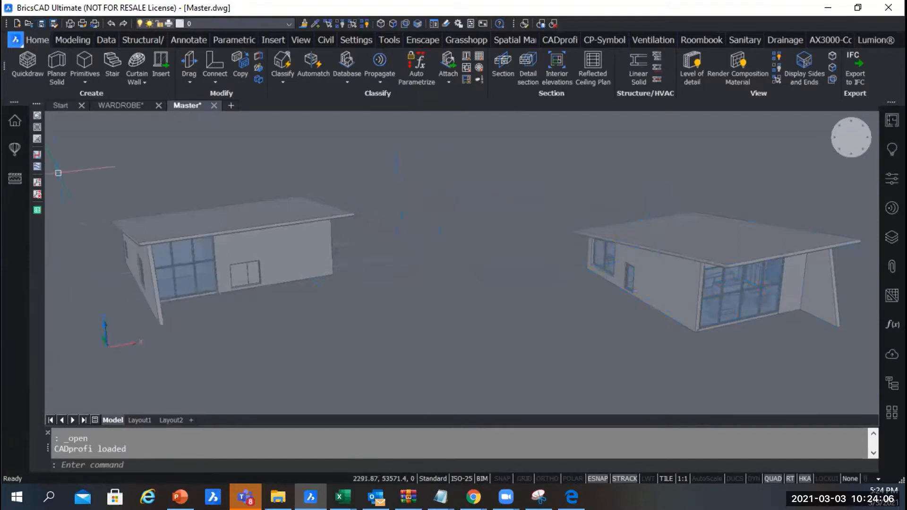
pyautogui.moveTo(754, 238)
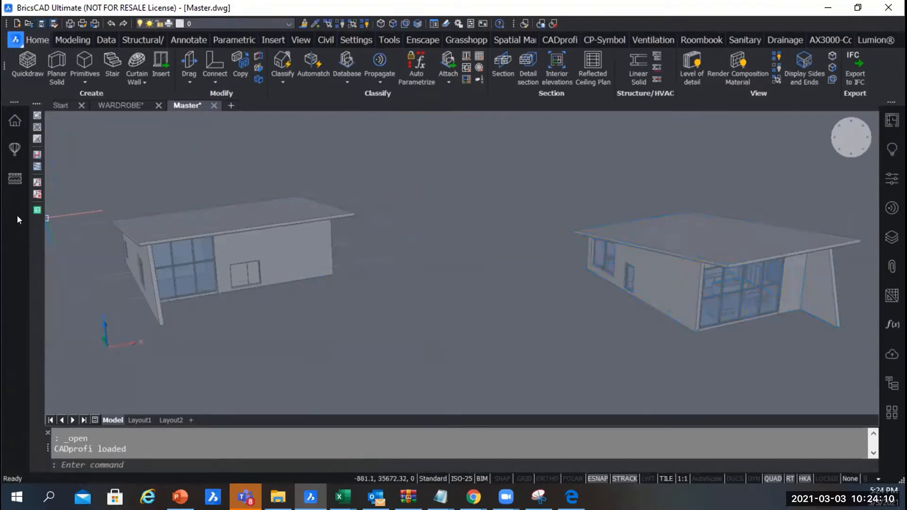
# - Open the BIM Project Browser and check its entry in the list of available panels
pyautogui.click(14, 122)
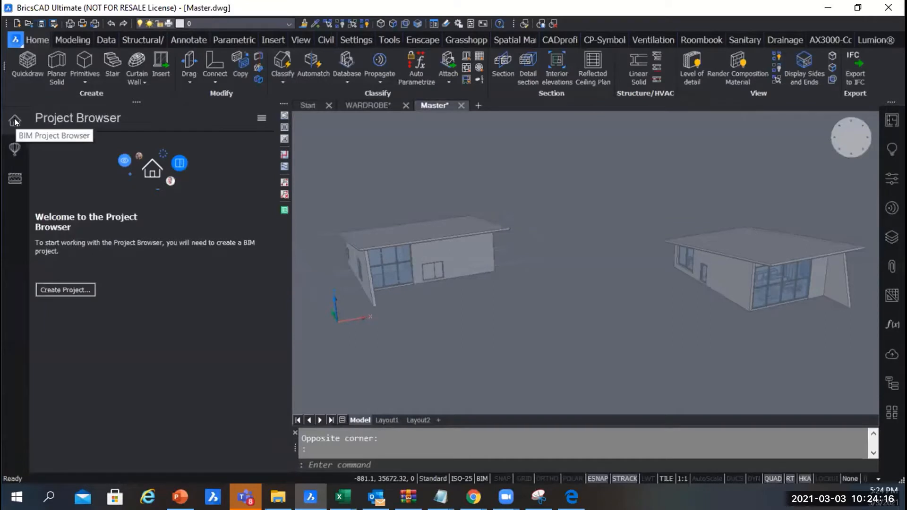
pyautogui.rightClick(13, 216)
pyautogui.moveTo(46, 225)
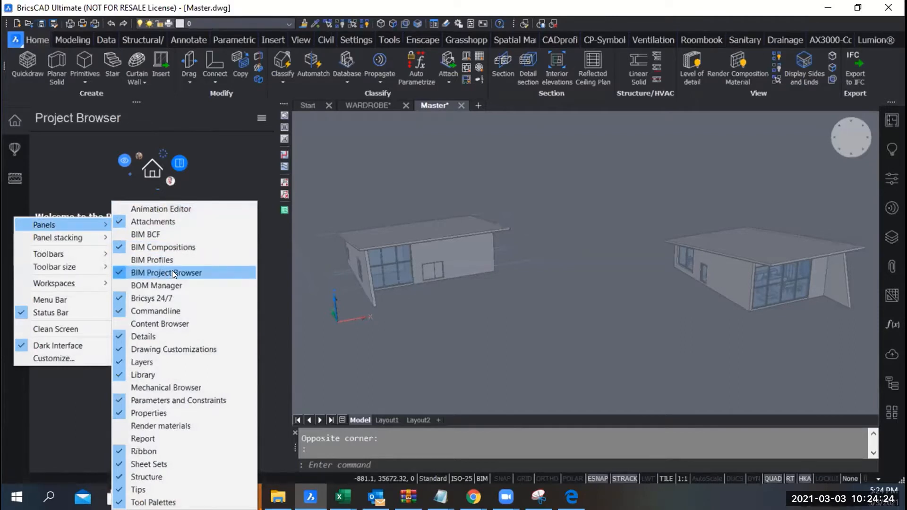
pyautogui.click(11, 191)
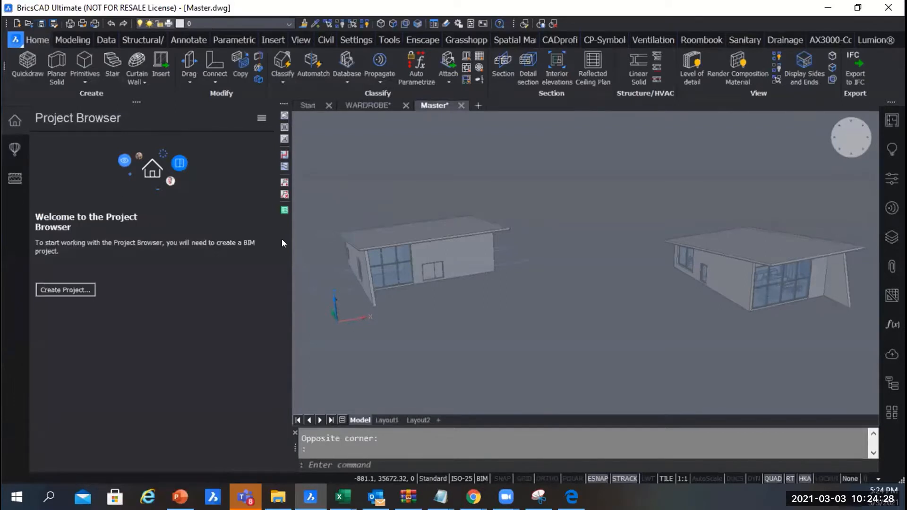
# - Start creating a BIM project and review the Building 1, Building 2 and Master drawings in its project folder
pyautogui.click(65, 291)
pyautogui.click(75, 290)
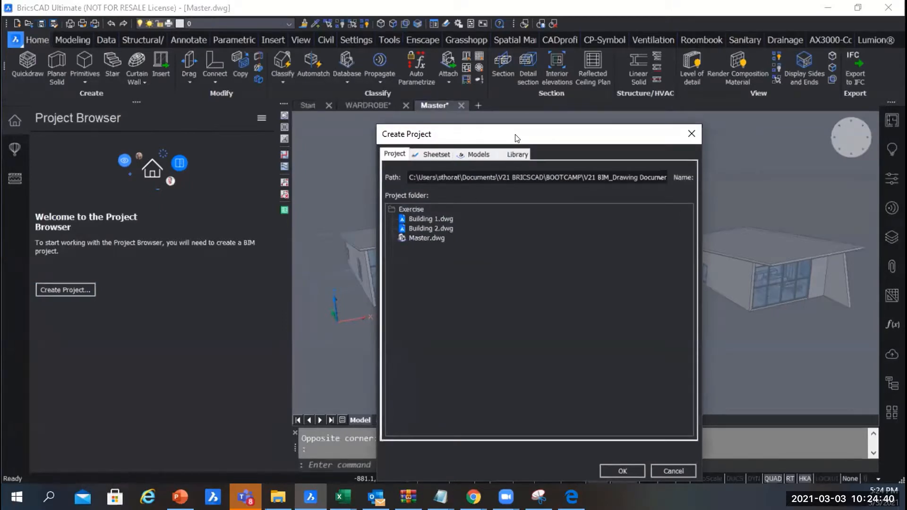
pyautogui.moveTo(517, 138); pyautogui.dragTo(455, 115)
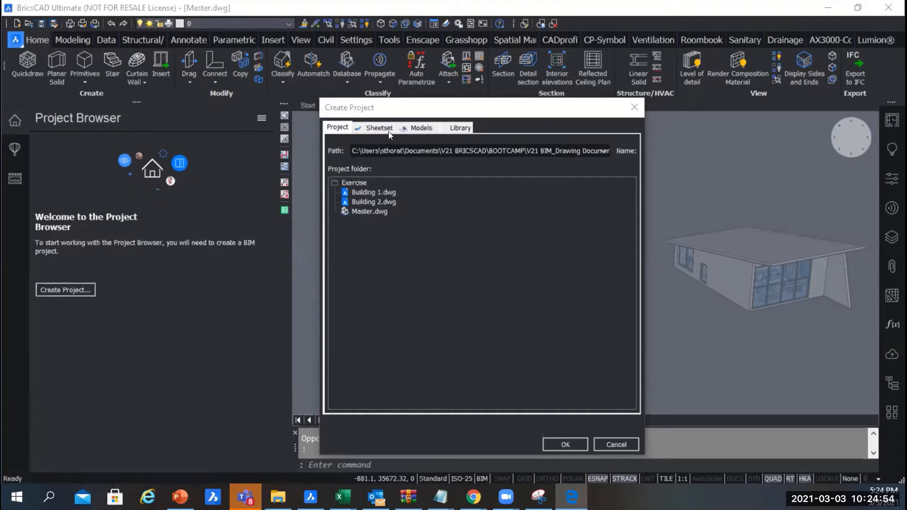
pyautogui.click(331, 133)
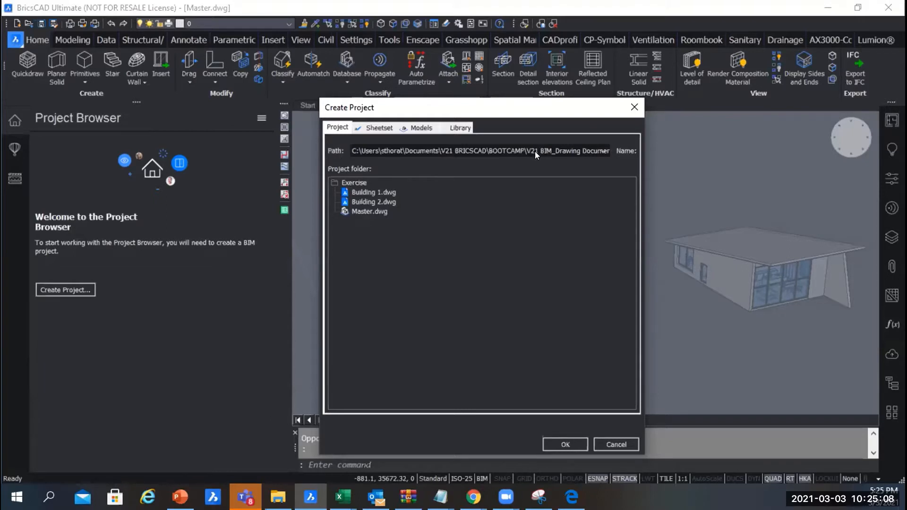
pyautogui.click(380, 191)
pyautogui.click(376, 202)
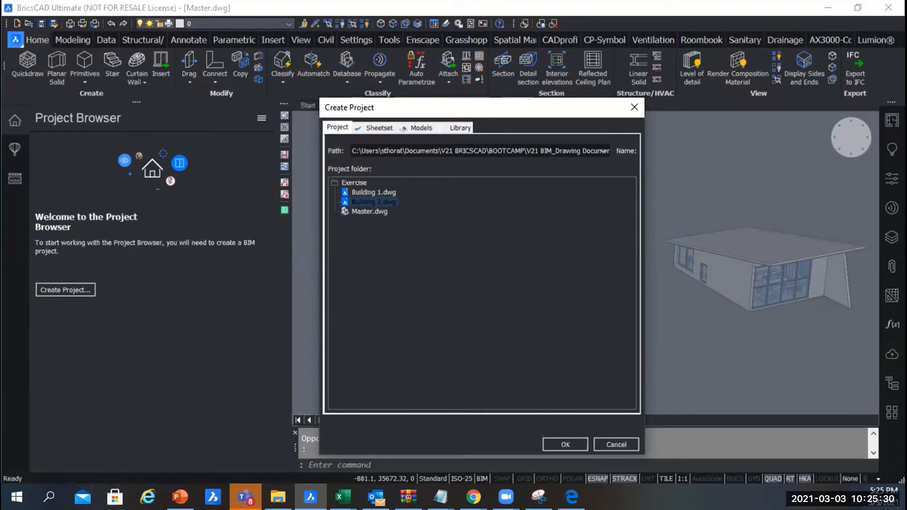
pyautogui.click(368, 211)
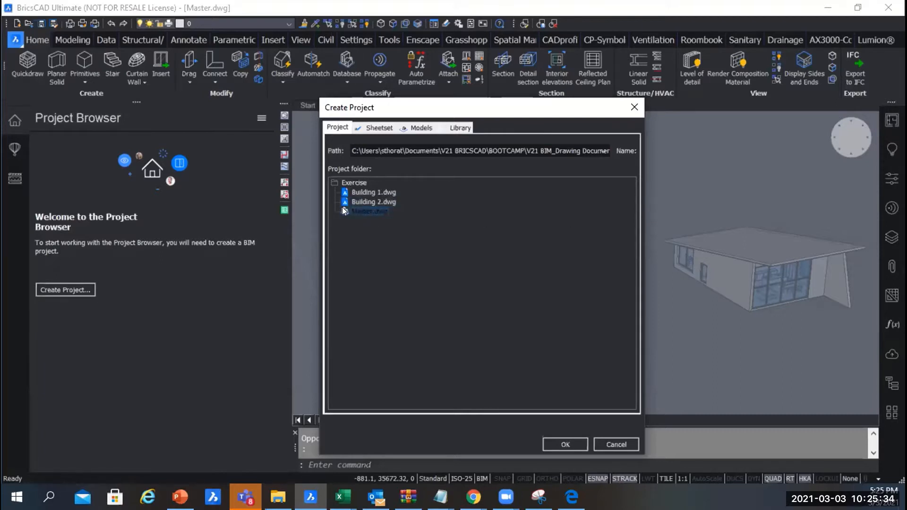
pyautogui.click(344, 211)
# - Check the project's sheet set file and include Building 1.dwg and Building 2.dwg as model drawings
pyautogui.click(382, 127)
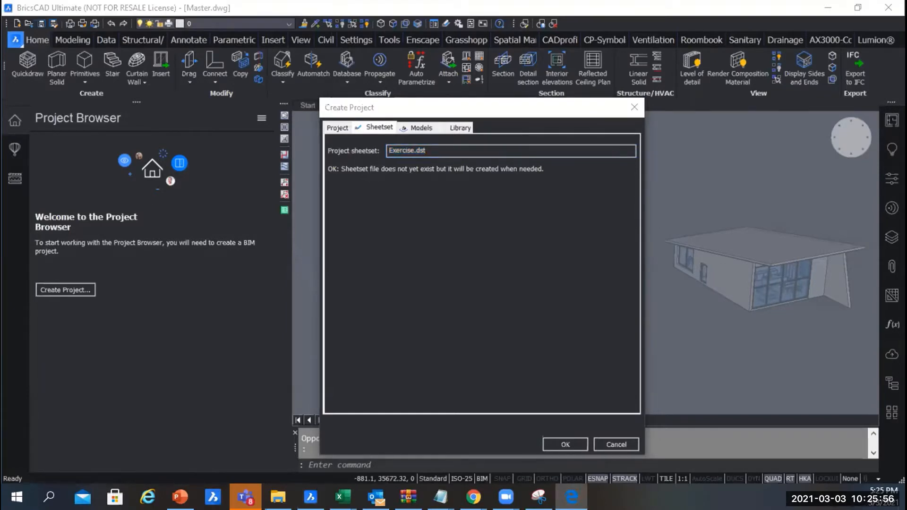
pyautogui.click(398, 132)
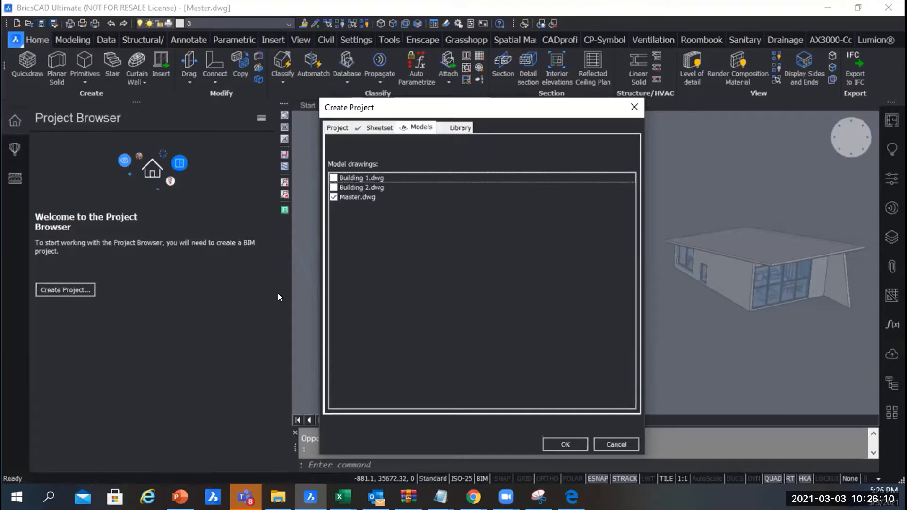
pyautogui.click(334, 178)
pyautogui.click(334, 187)
# - Review the project library settings and the stored library paths of the project's drawings
pyautogui.click(454, 128)
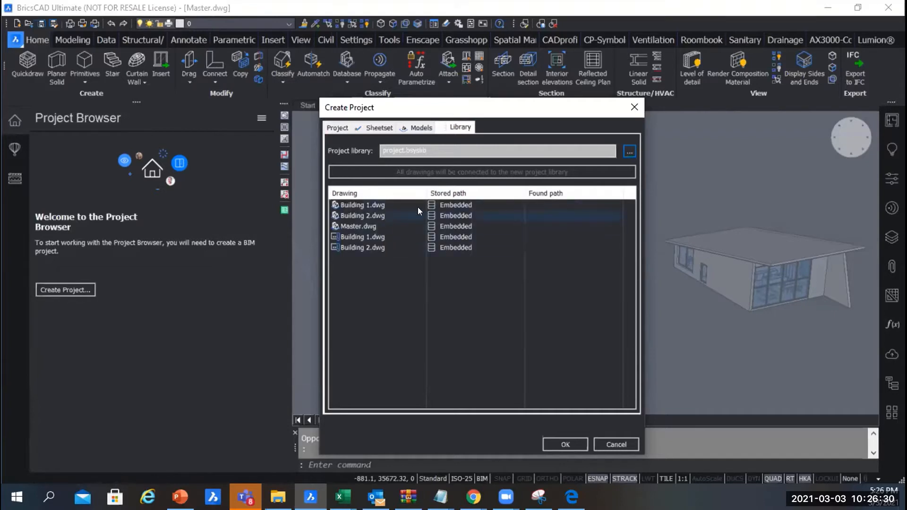
pyautogui.click(451, 215)
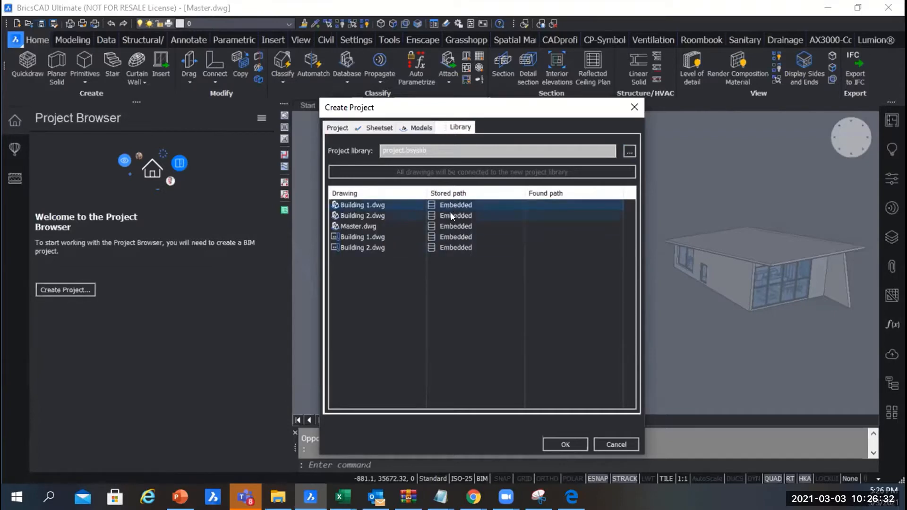
pyautogui.click(448, 226)
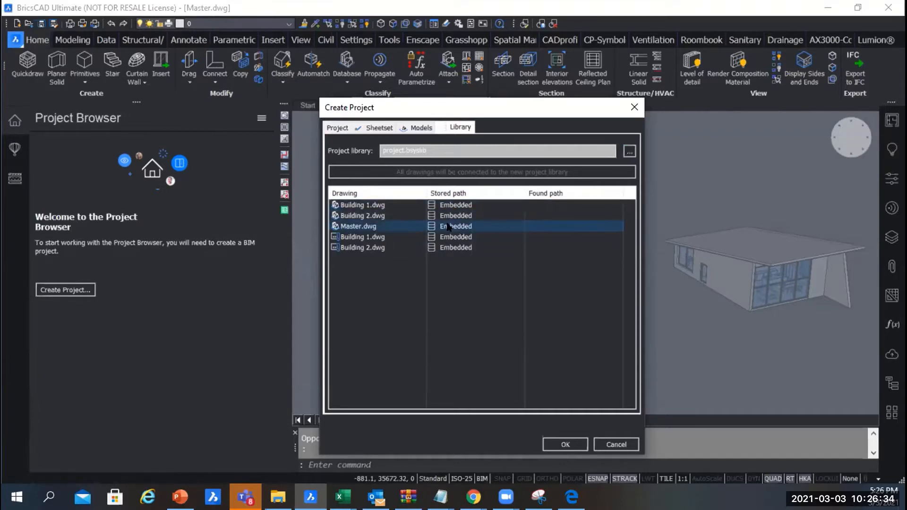
# - Recheck the new project's model drawings, sheet set and library settings, and create the project
pyautogui.click(346, 199)
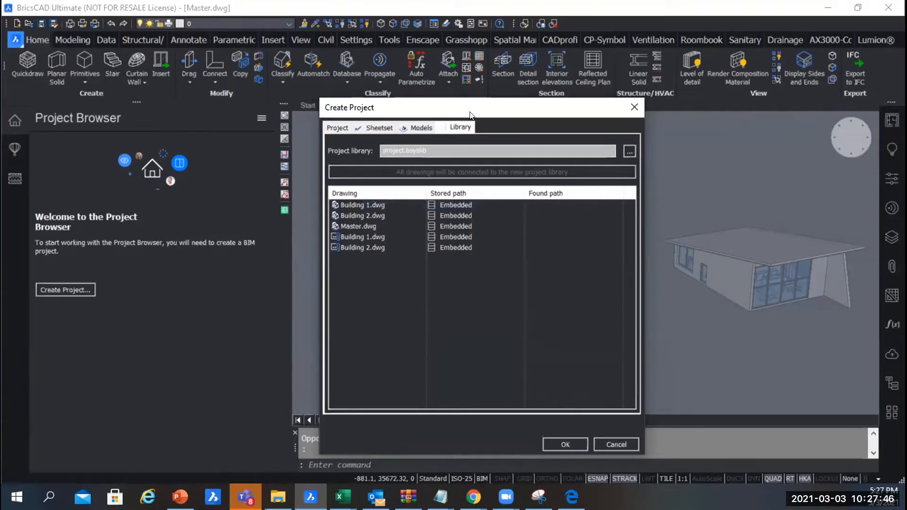
pyautogui.click(420, 127)
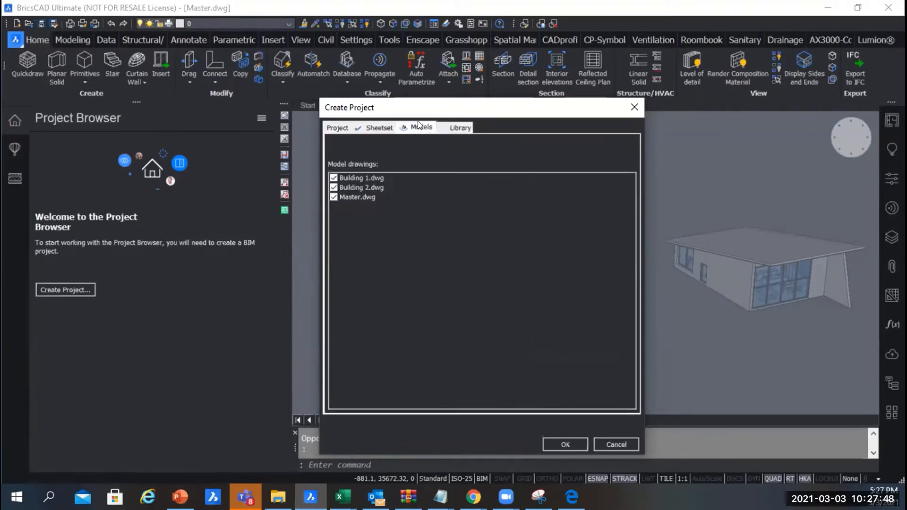
pyautogui.click(374, 127)
pyautogui.click(335, 126)
pyautogui.click(459, 127)
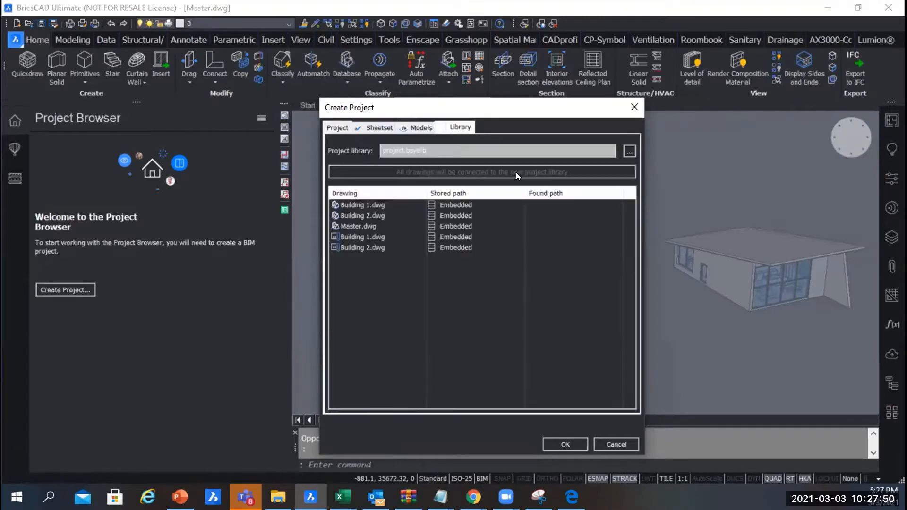
pyautogui.click(565, 444)
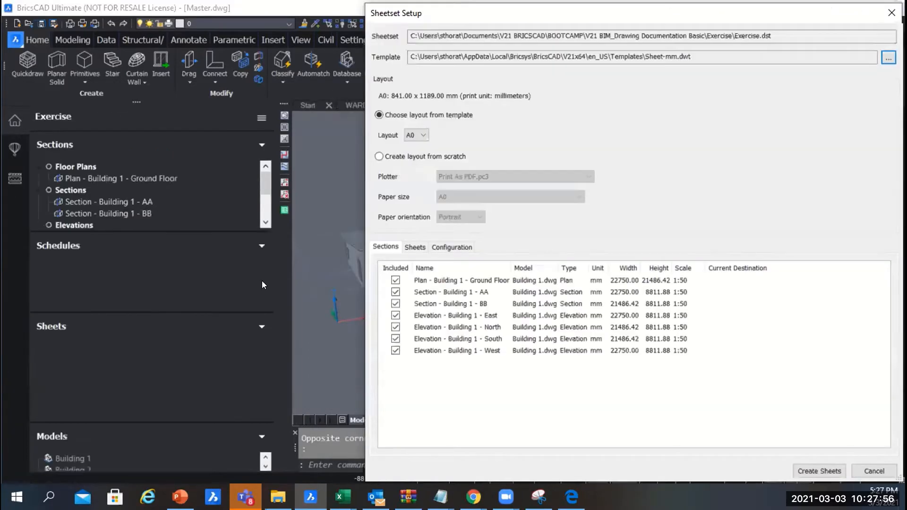
# - Review the sheet set and template paths and browse the available sheet template drawings without choosing another one
pyautogui.moveTo(488, 18); pyautogui.dragTo(413, 29)
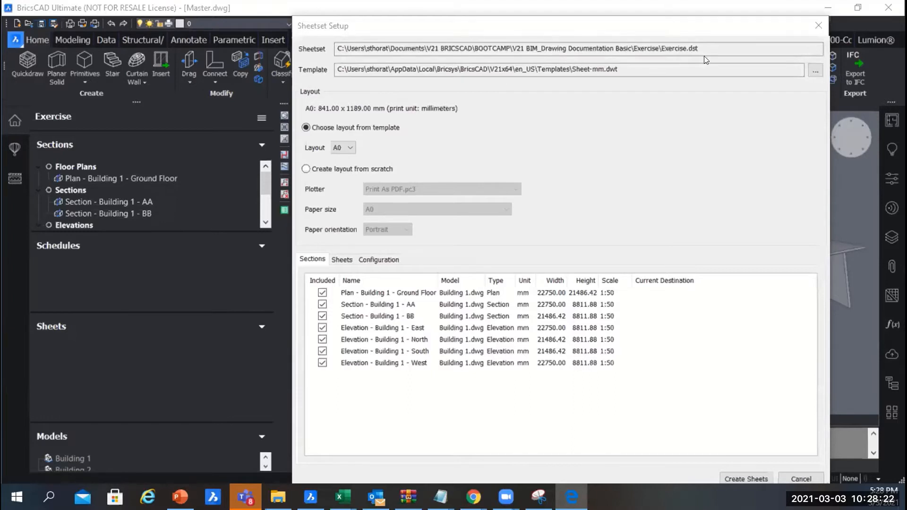
pyautogui.click(760, 49)
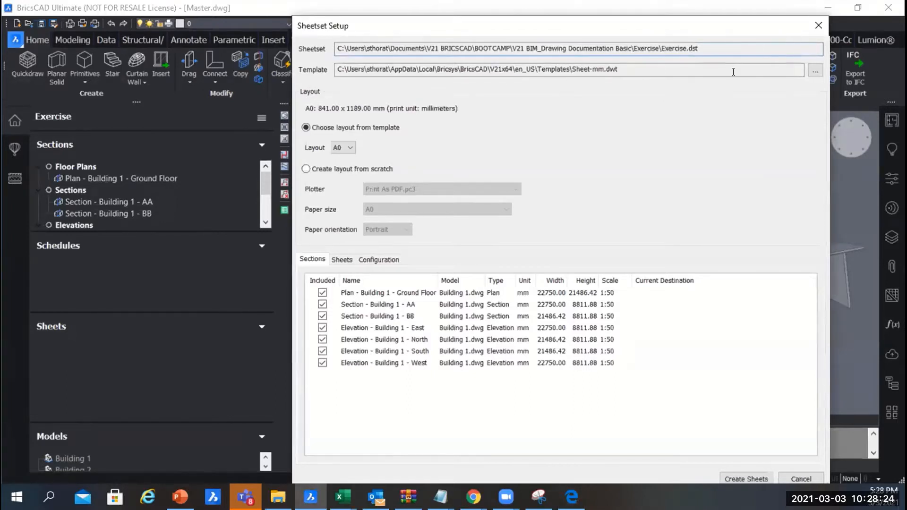
pyautogui.click(661, 64)
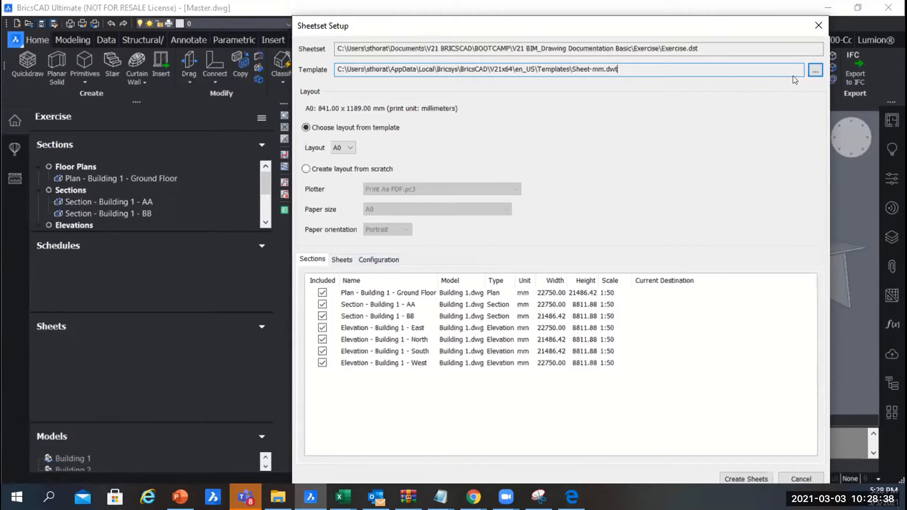
pyautogui.click(816, 70)
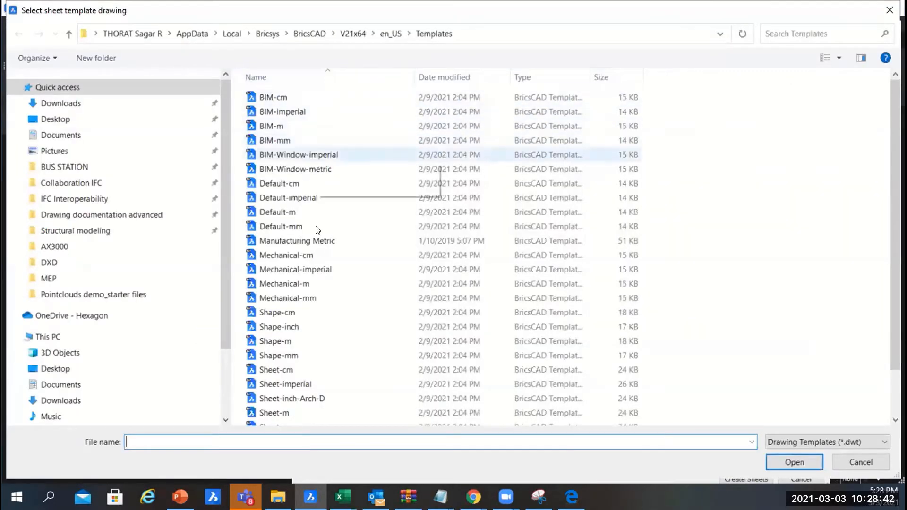
pyautogui.click(860, 461)
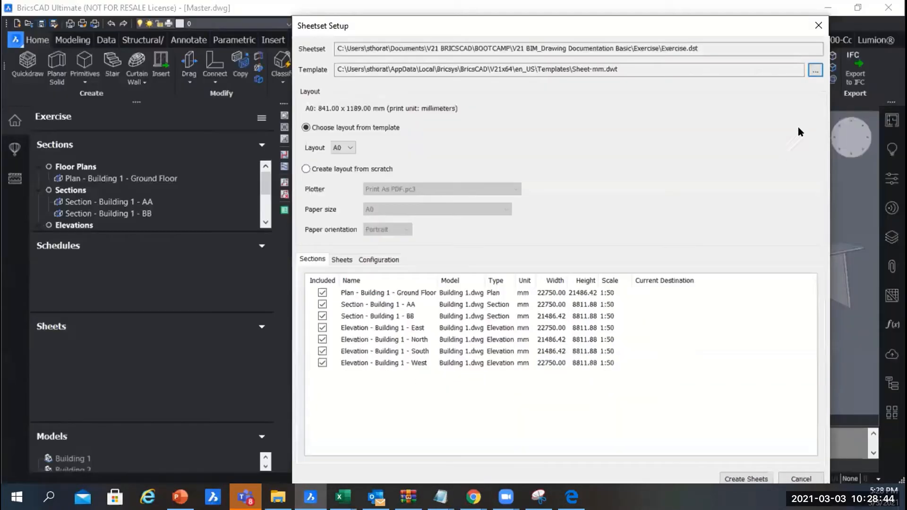
pyautogui.click(815, 70)
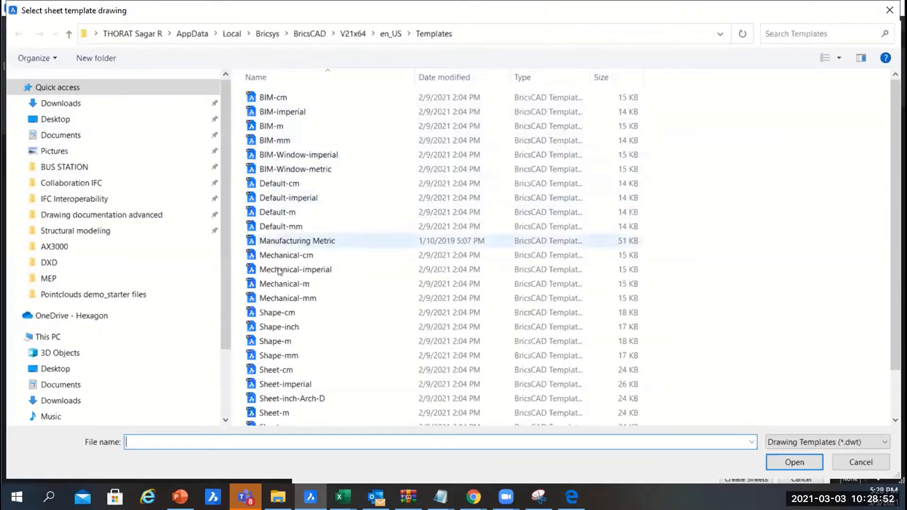
pyautogui.scroll(-2, 289, 166)
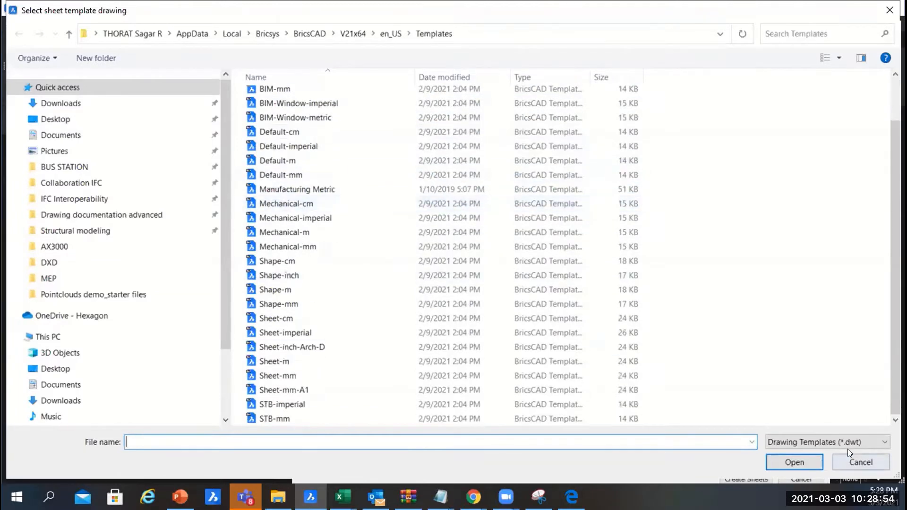
pyautogui.click(848, 462)
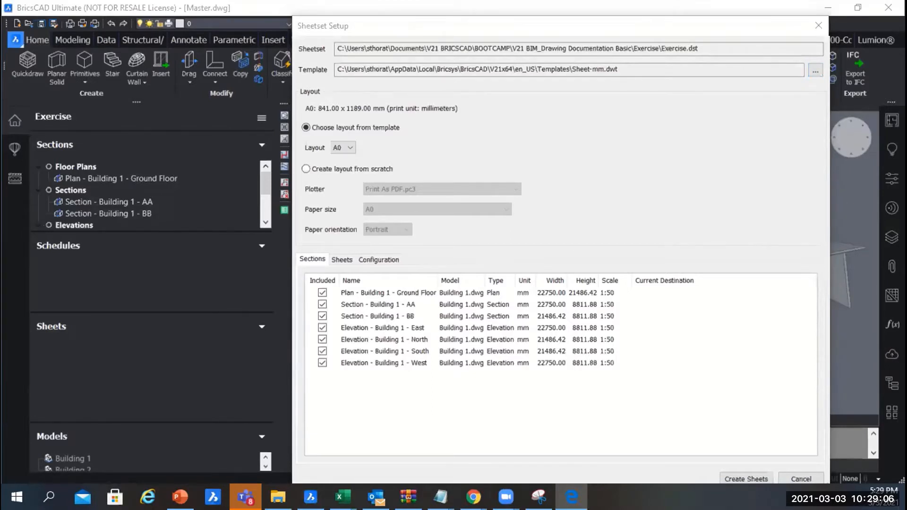
# - Set the sheets to a layout created from scratch with the Print As PDF.pc3 plotter, A1 paper and Landscape orientation
pyautogui.click(305, 167)
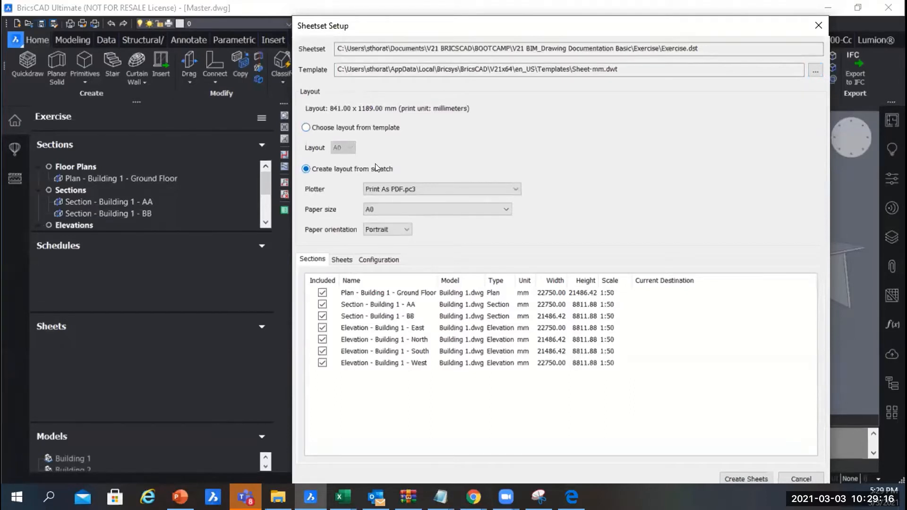
pyautogui.click(388, 208)
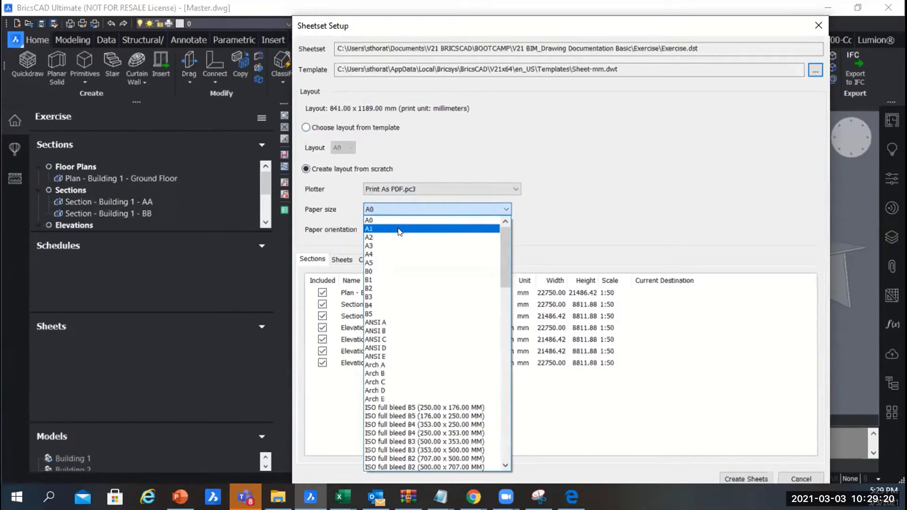
pyautogui.click(379, 188)
pyautogui.click(379, 188)
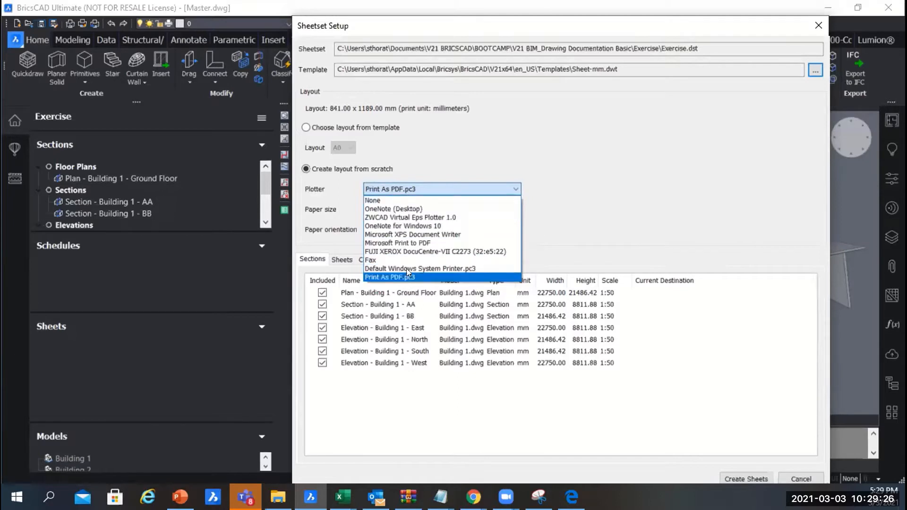
pyautogui.click(398, 185)
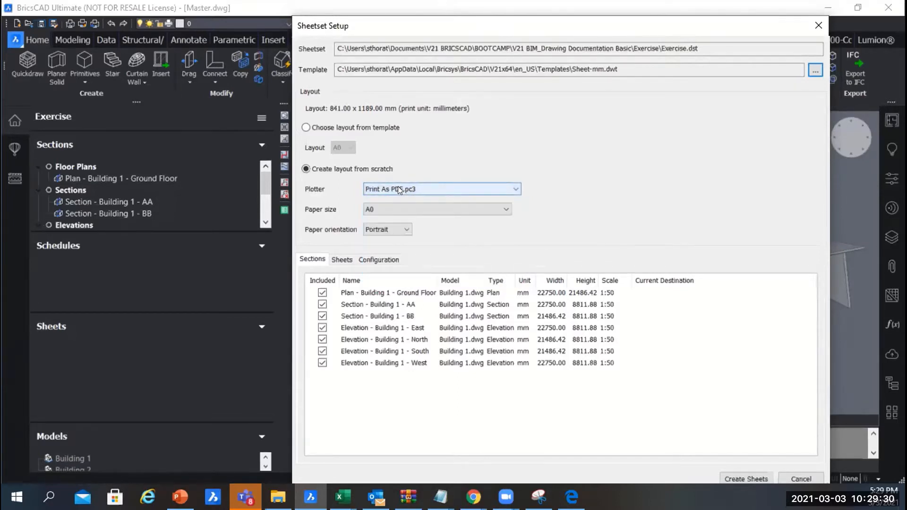
pyautogui.click(405, 206)
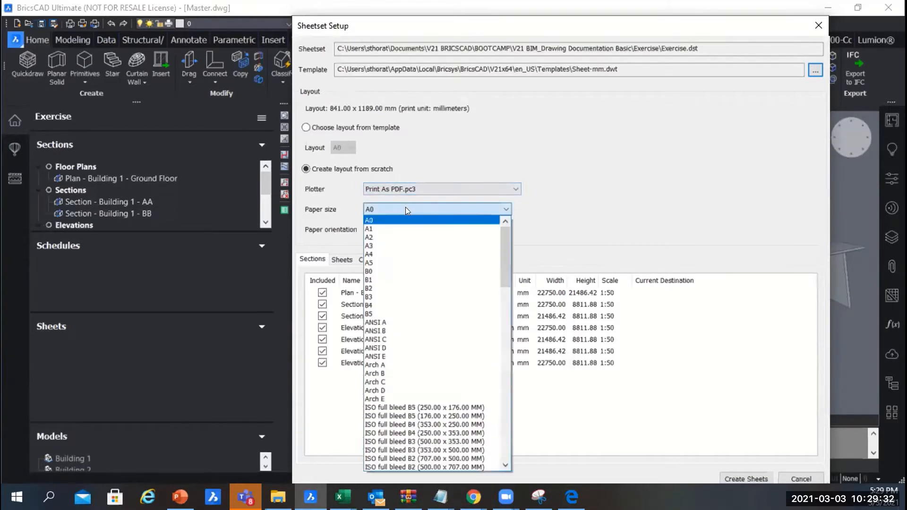
pyautogui.click(405, 227)
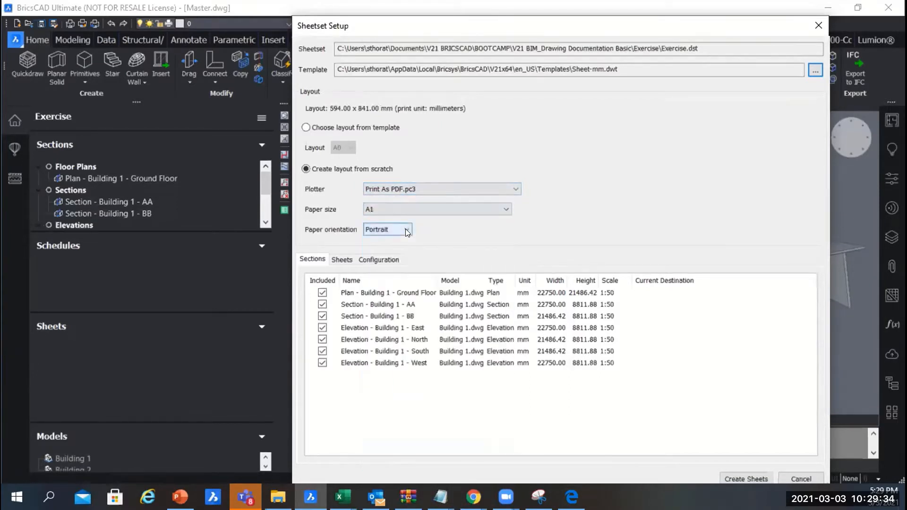
pyautogui.click(399, 230)
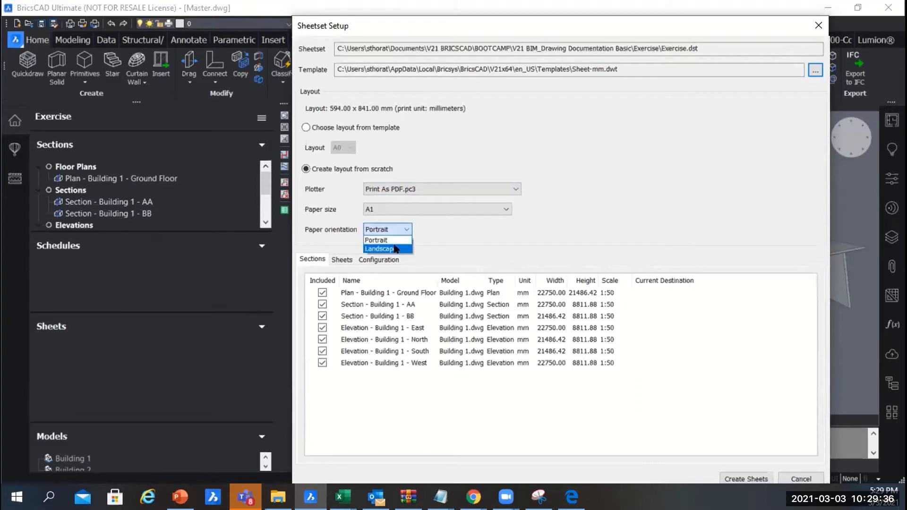
pyautogui.click(391, 244)
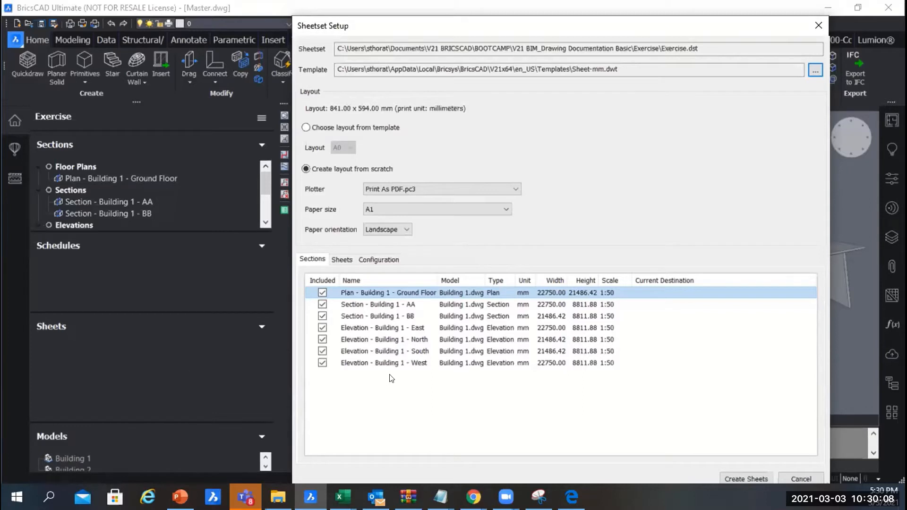
# - Try excluding the Building 1 ground floor plan and Section AA from the sheet set, and include both again
pyautogui.click(323, 294)
pyautogui.click(322, 305)
pyautogui.click(322, 293)
pyautogui.click(322, 304)
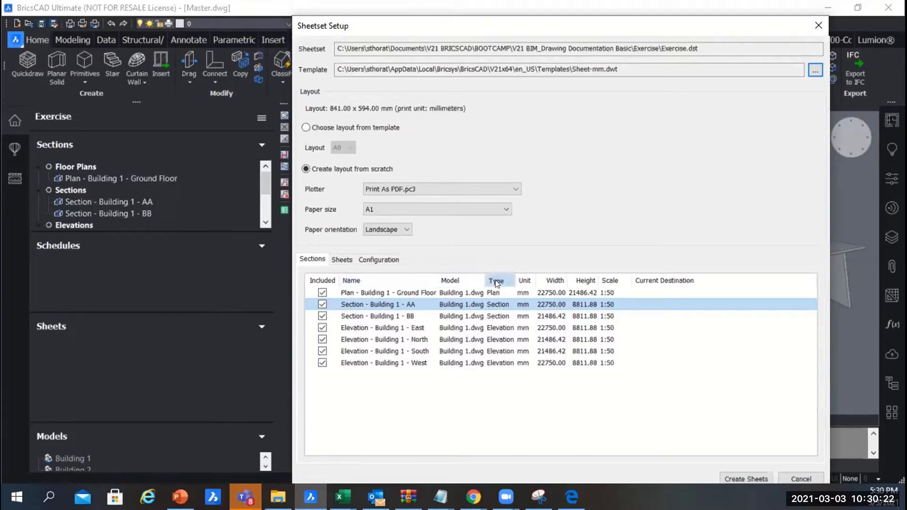
# - Widen the section type column and examine the destinations and editable scales of the Building 1 plan and sections
pyautogui.moveTo(515, 279); pyautogui.dragTo(552, 281)
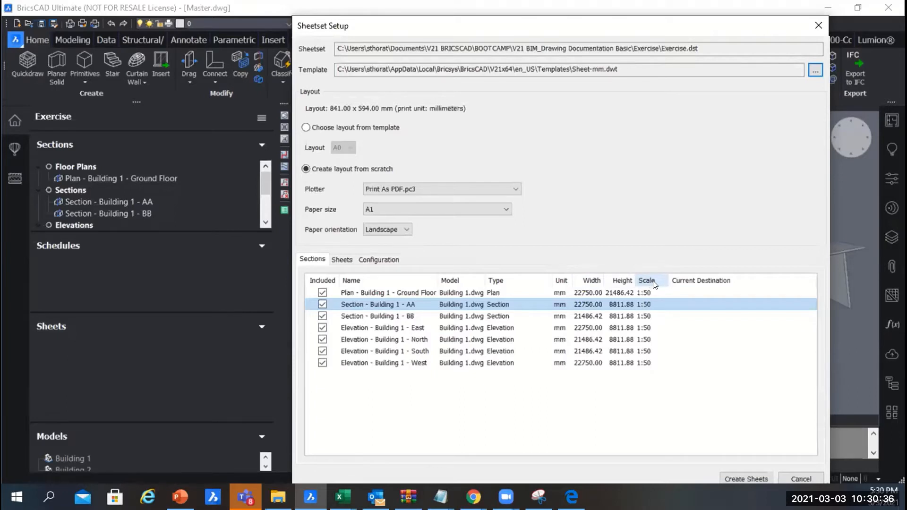
pyautogui.click(709, 291)
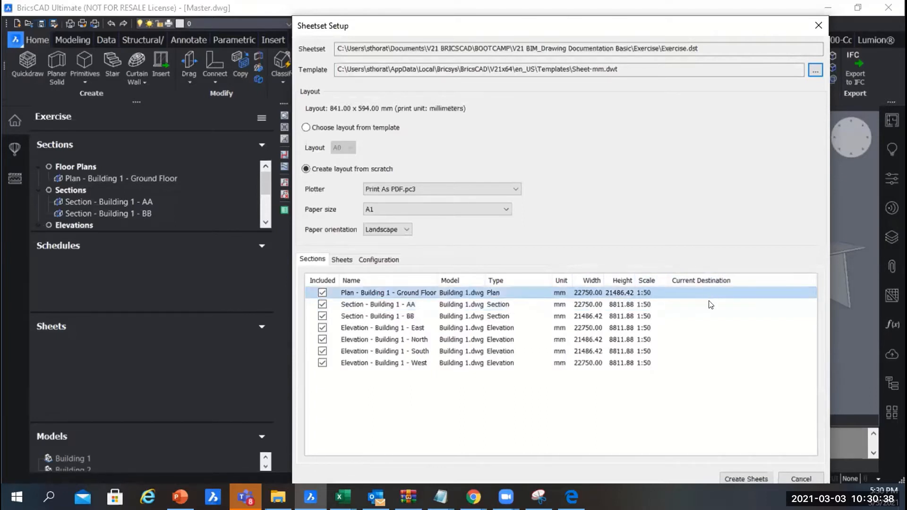
pyautogui.click(711, 305)
pyautogui.click(706, 317)
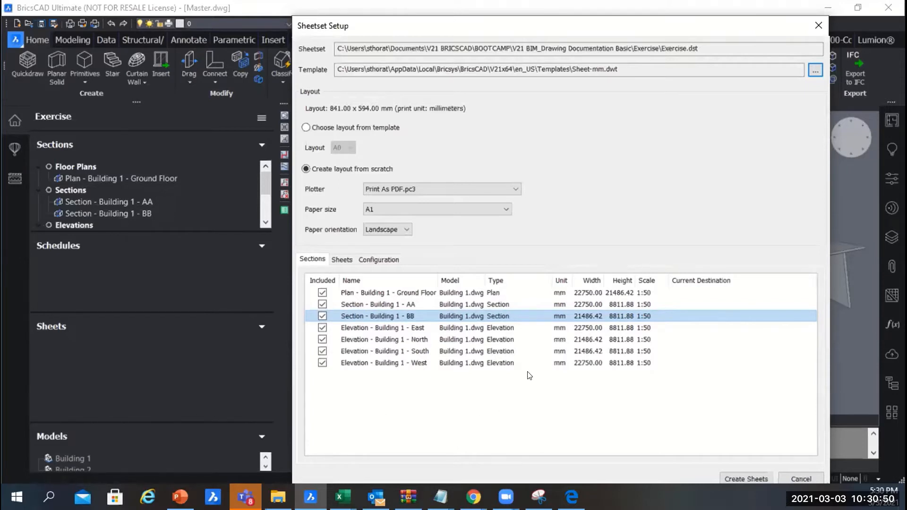
pyautogui.click(651, 293)
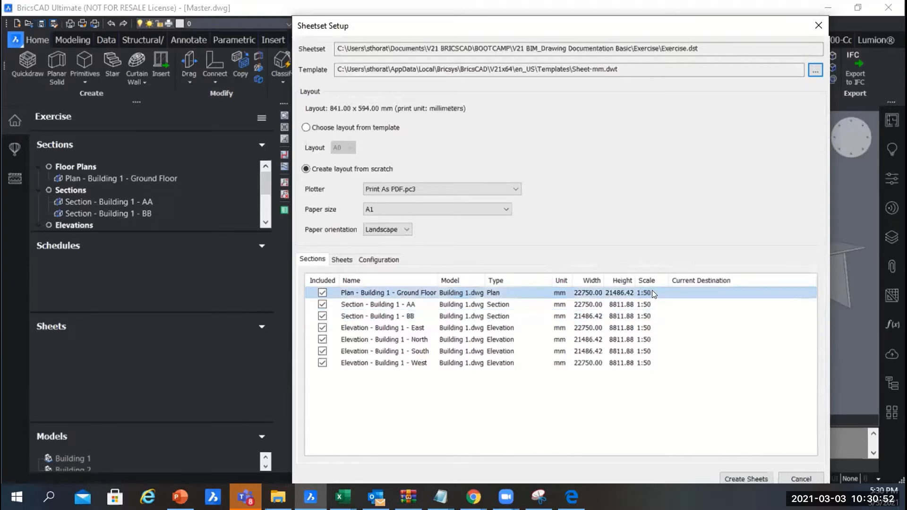
pyautogui.click(653, 293)
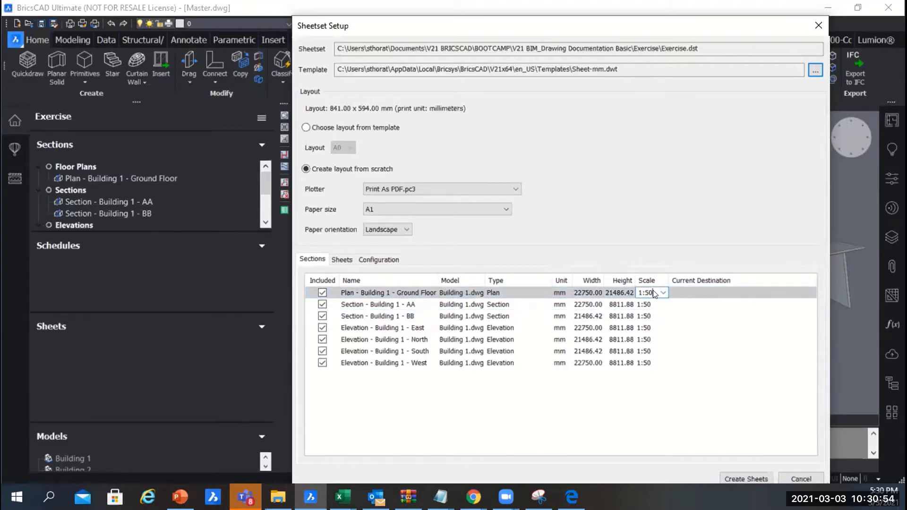
pyautogui.click(651, 303)
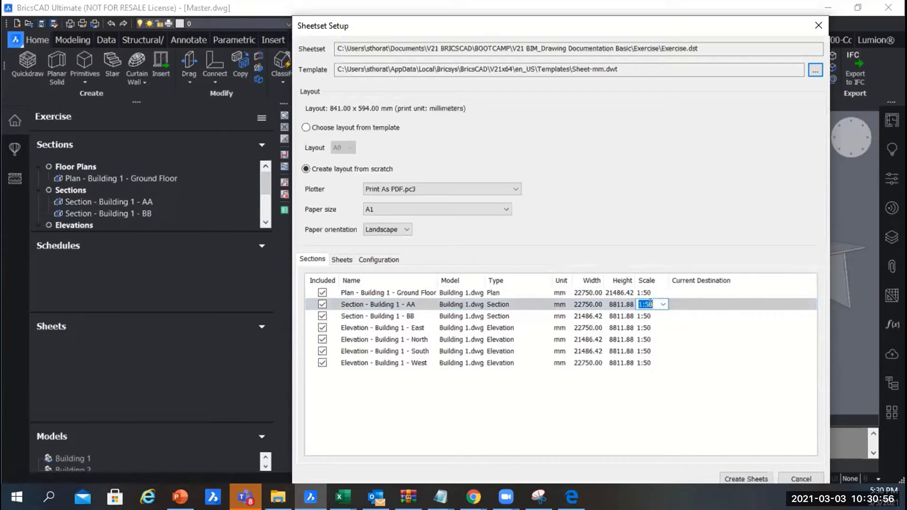
pyautogui.click(651, 315)
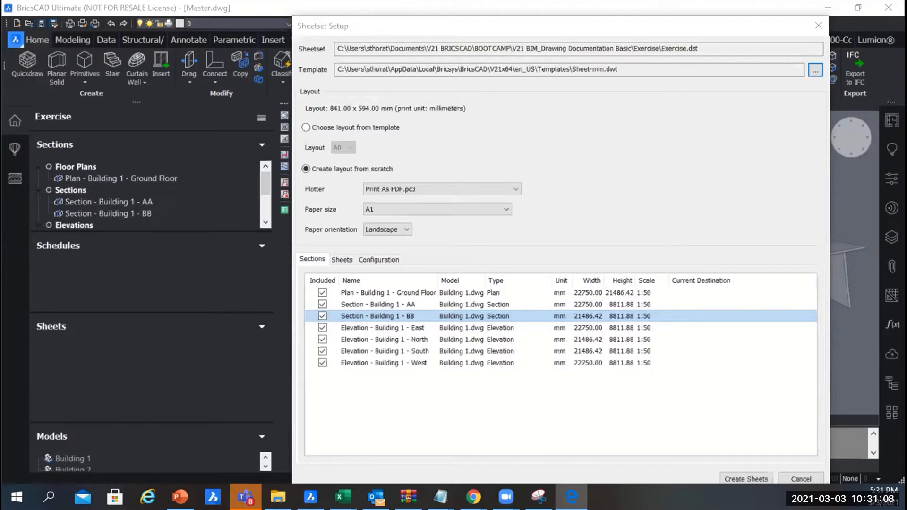
# - Preview how the plan, elevations and sections are arranged on the sheets, and compare with the sections list
pyautogui.click(342, 260)
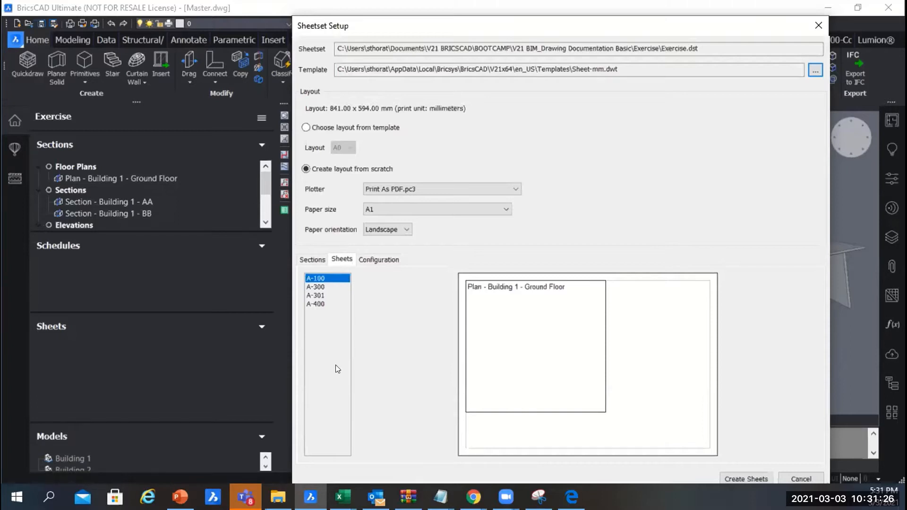
pyautogui.click(320, 288)
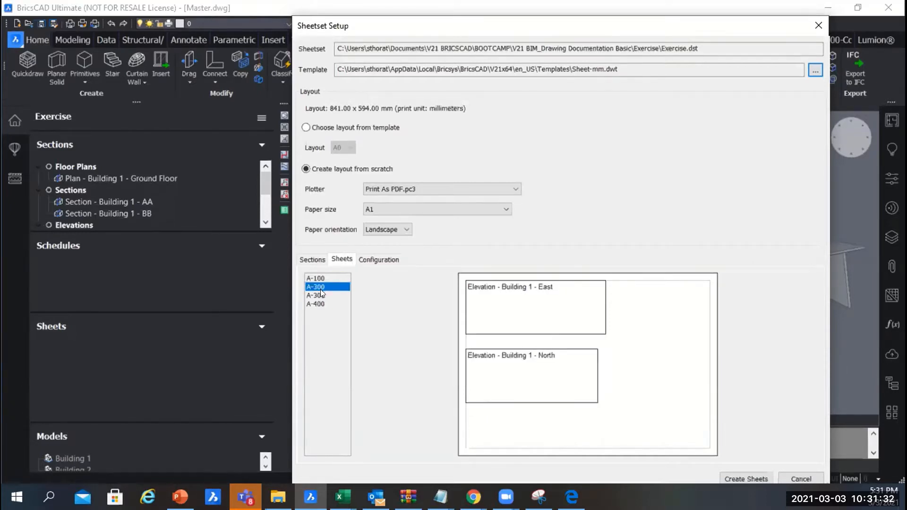
pyautogui.click(319, 294)
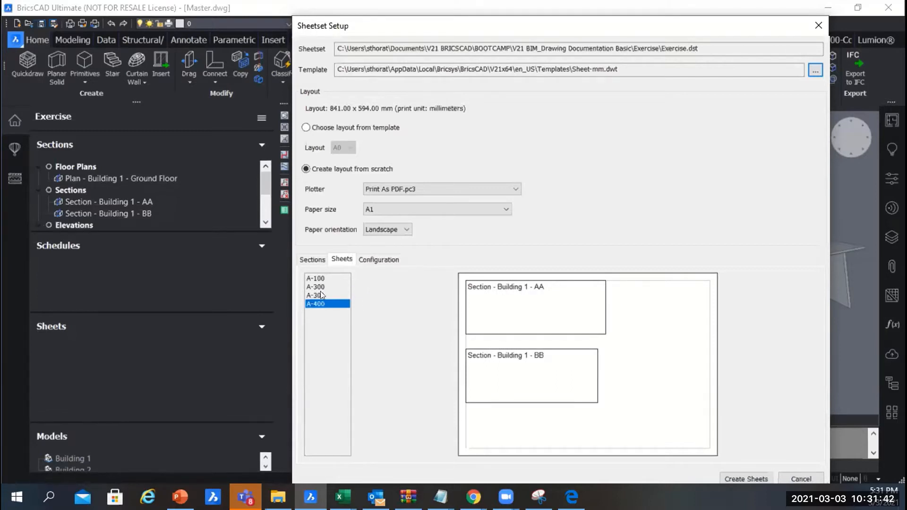
pyautogui.click(311, 259)
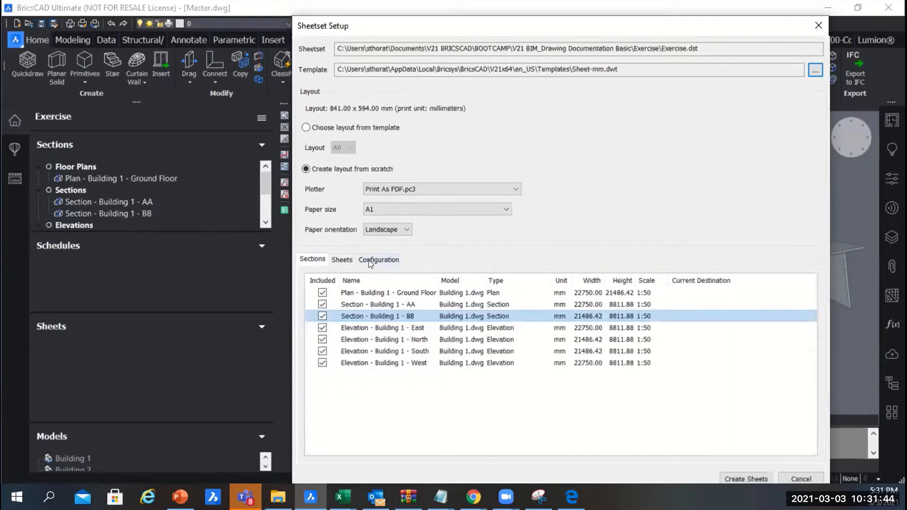
pyautogui.click(342, 259)
# - Examine the sheet configuration, including the numbering prefixes of the Plan, Section and Elevation categories
pyautogui.click(366, 259)
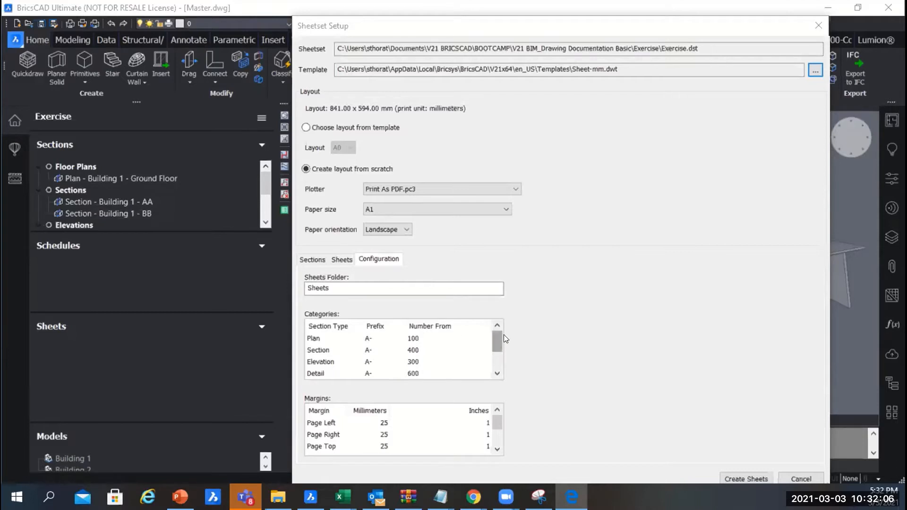
pyautogui.click(368, 339)
pyautogui.click(369, 338)
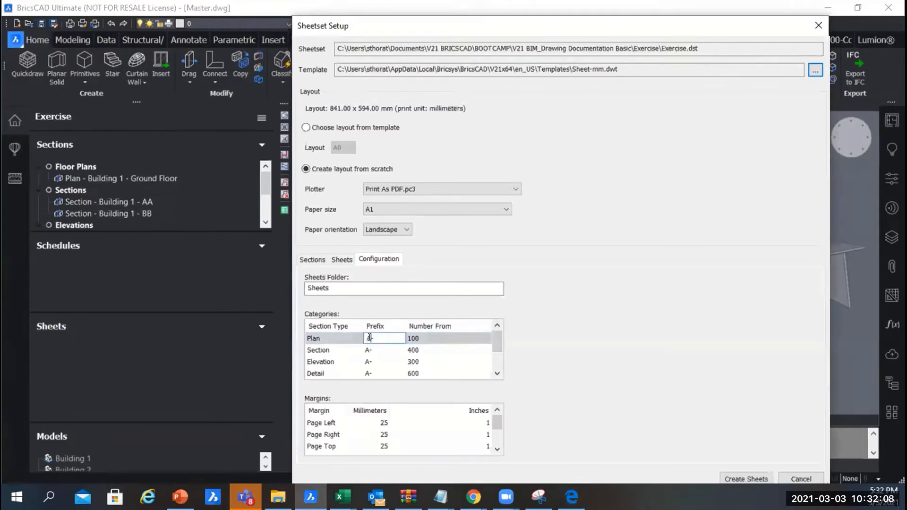
pyautogui.click(379, 353)
pyautogui.click(380, 363)
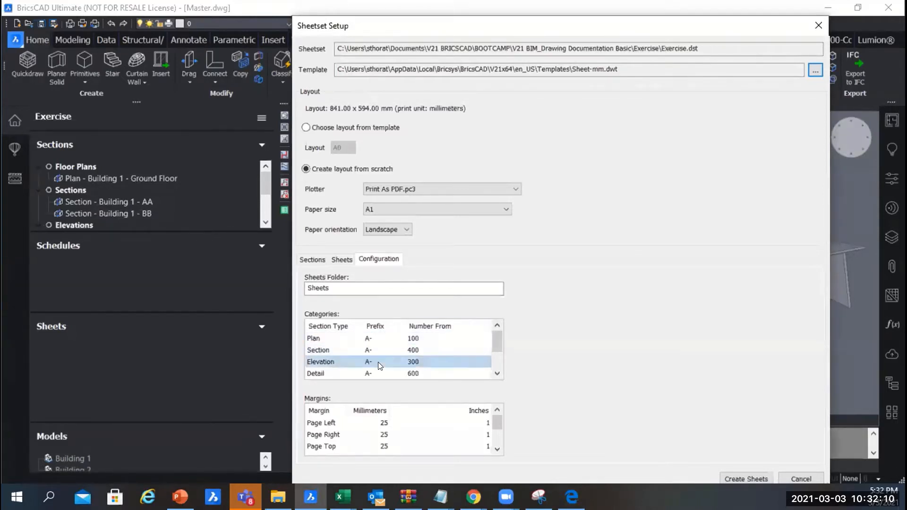
# - Examine the prefixes and starting numbers of the Detail, Reflected Ceiling and Plan categories in the sheet configuration
pyautogui.click(380, 373)
pyautogui.click(378, 373)
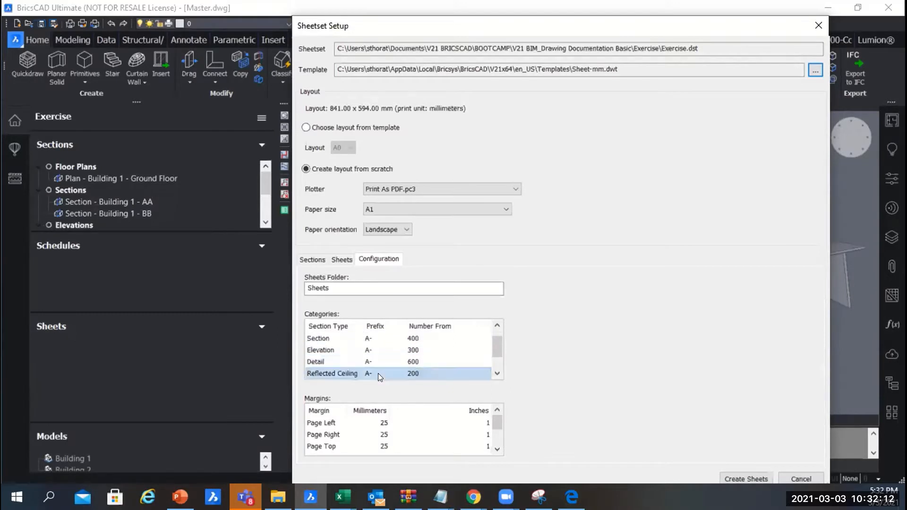
pyautogui.click(378, 362)
pyautogui.scroll(1, 424, 338)
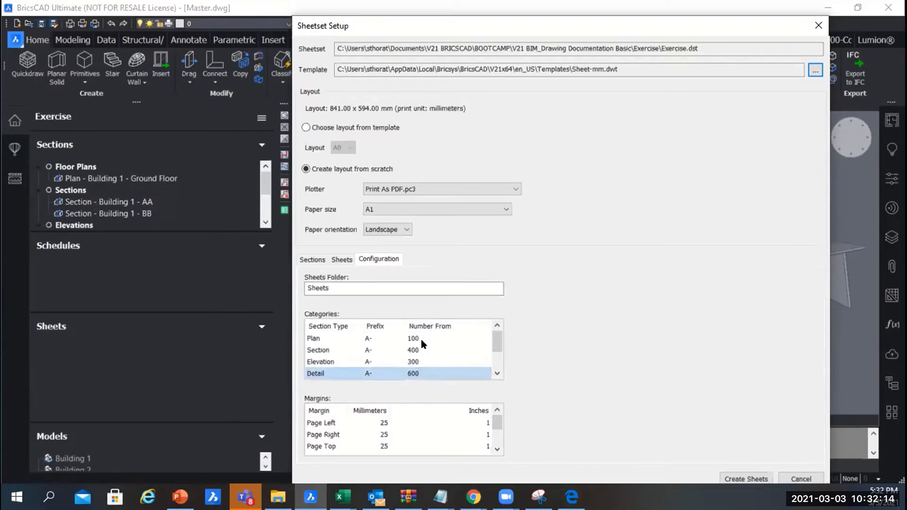
pyautogui.click(331, 336)
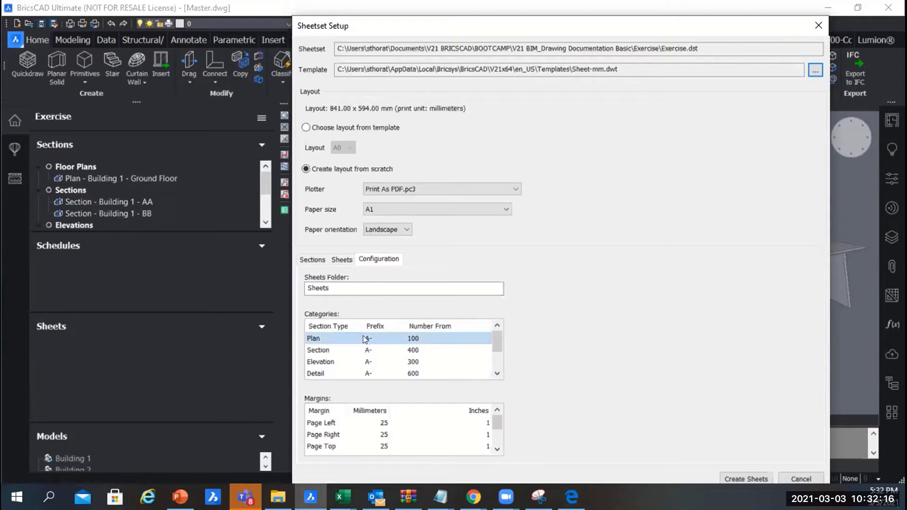
# - Examine the page margins in the sheet configuration, checking that the right margin's millimetre value can be edited
pyautogui.click(374, 424)
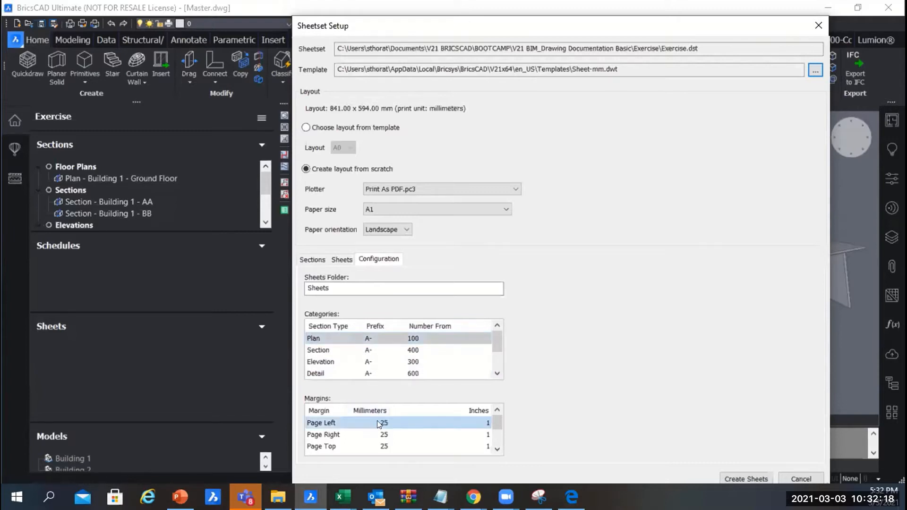
pyautogui.doubleClick(377, 435)
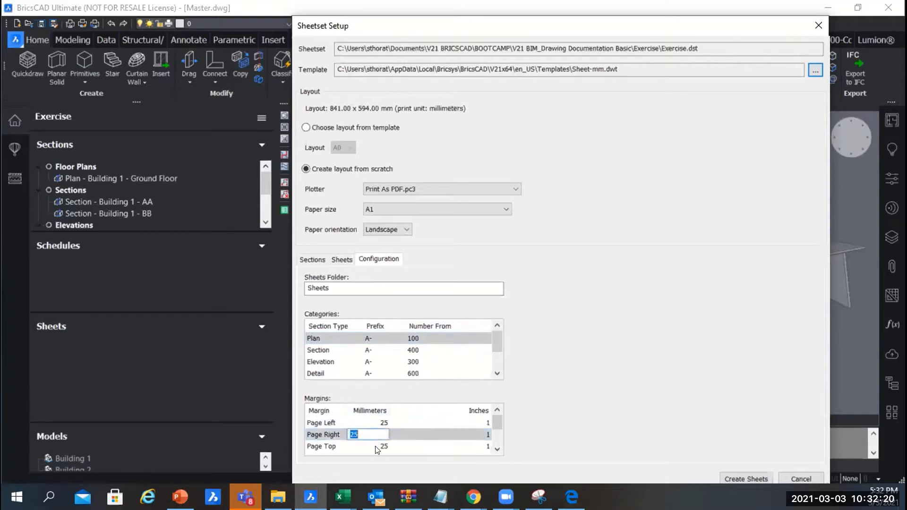
pyautogui.click(377, 447)
pyautogui.click(335, 423)
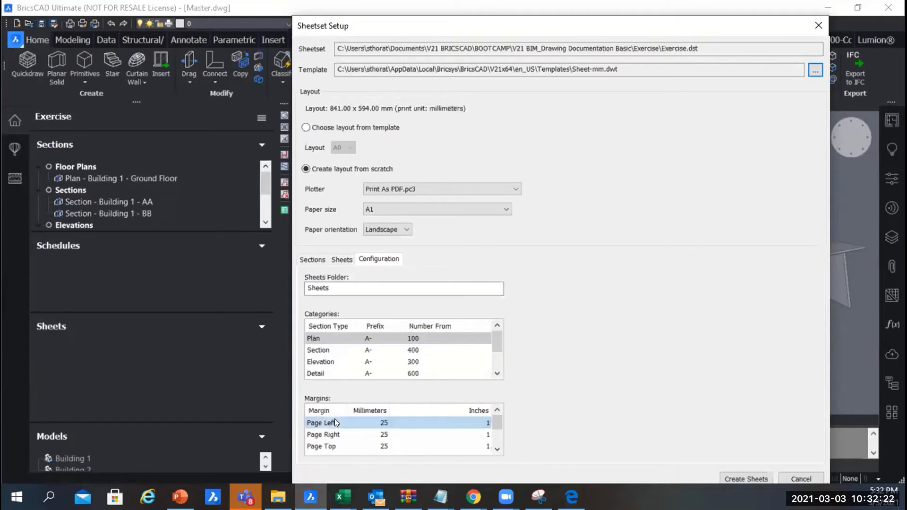
pyautogui.moveTo(493, 432); pyautogui.dragTo(503, 411)
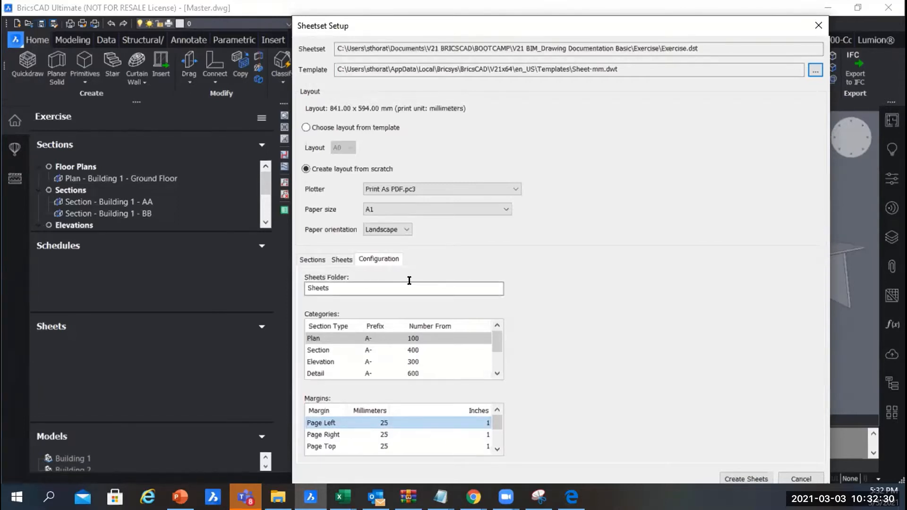
# - Review the planned sheet arrangement and create the sheets for the Building 1 plan, elevations and sections
pyautogui.click(313, 259)
pyautogui.click(341, 259)
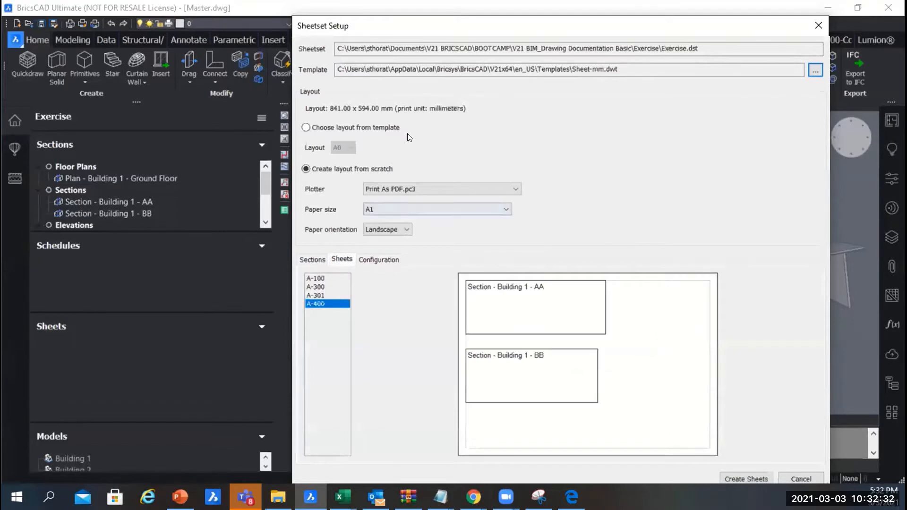
pyautogui.click(740, 478)
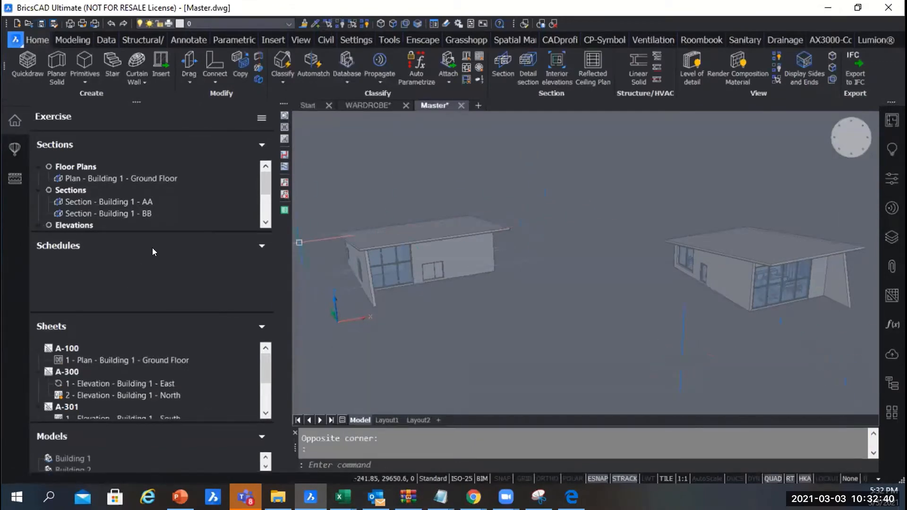
# - Collapse the Schedules, Sheets and Models lists of the Exercise project, leaving only the Sections list expanded
pyautogui.click(259, 144)
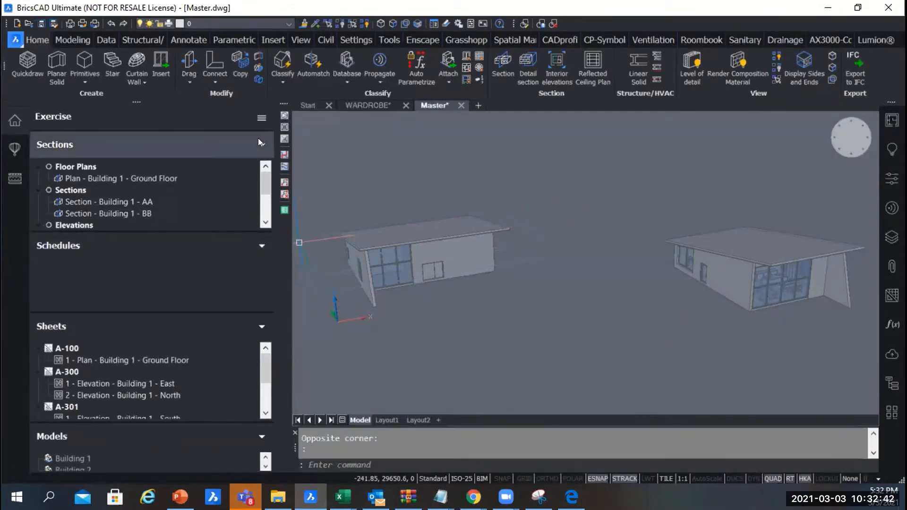
pyautogui.click(258, 171)
pyautogui.click(259, 201)
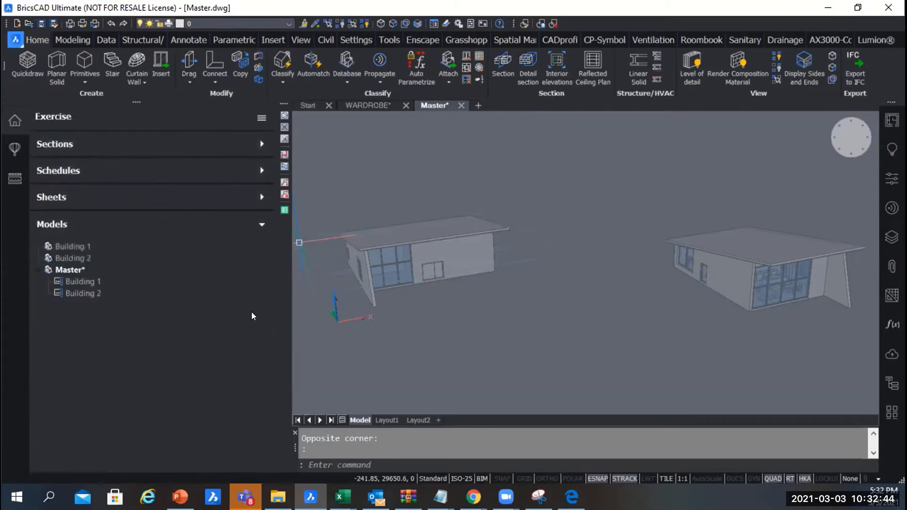
pyautogui.click(262, 225)
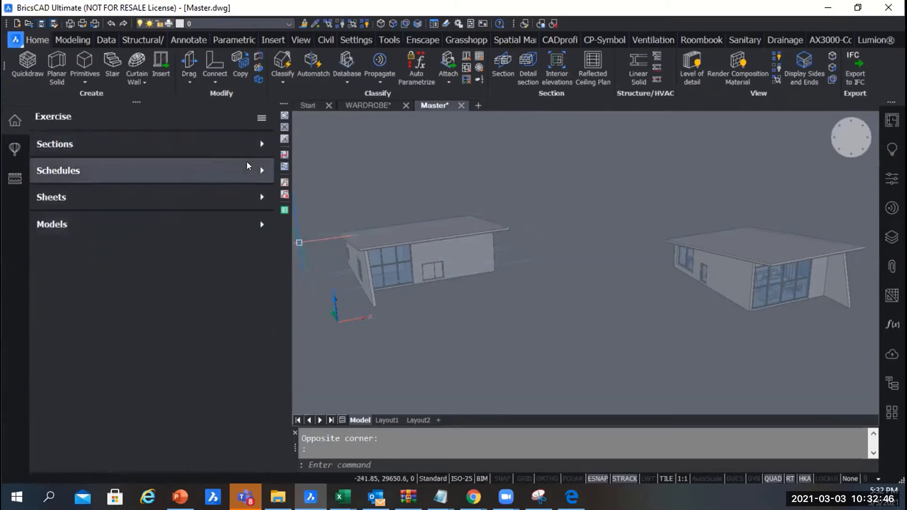
pyautogui.click(262, 145)
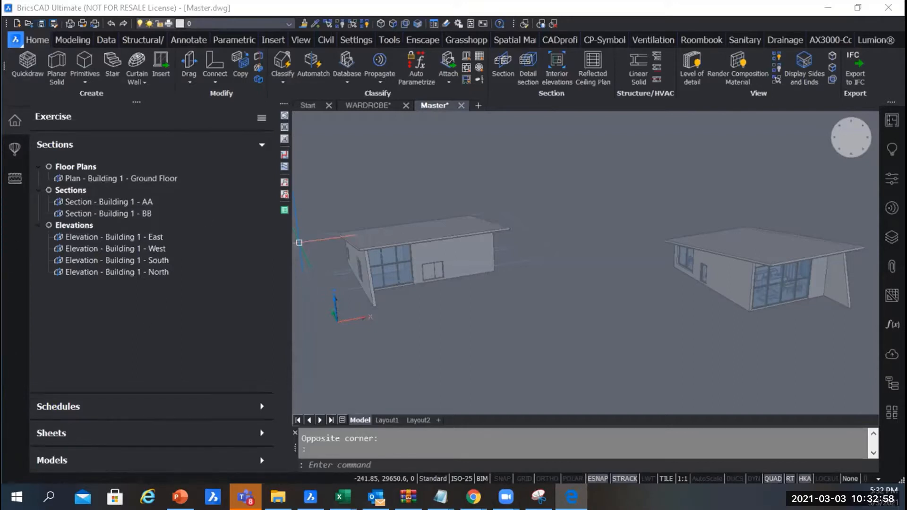
pyautogui.click(143, 316)
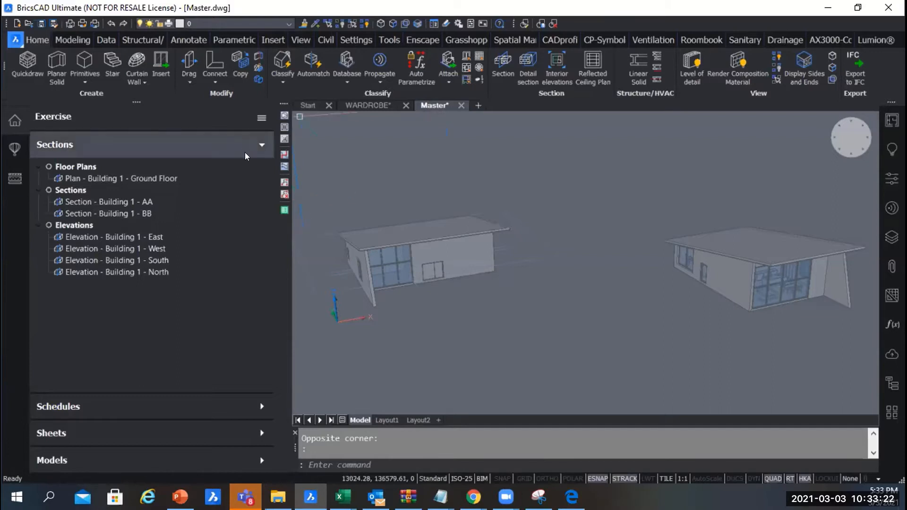
# - Display the section result of the Building 1 ground floor plan
pyautogui.click(114, 182)
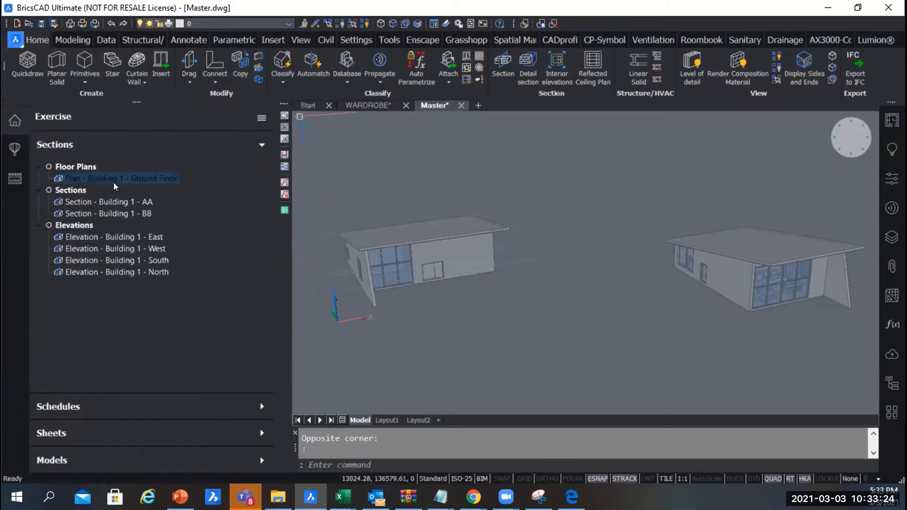
pyautogui.rightClick(144, 184)
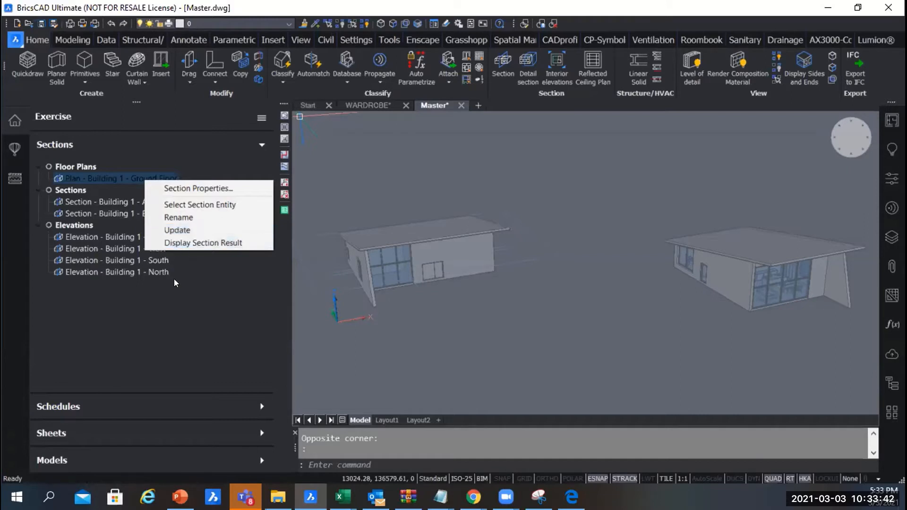
pyautogui.click(232, 243)
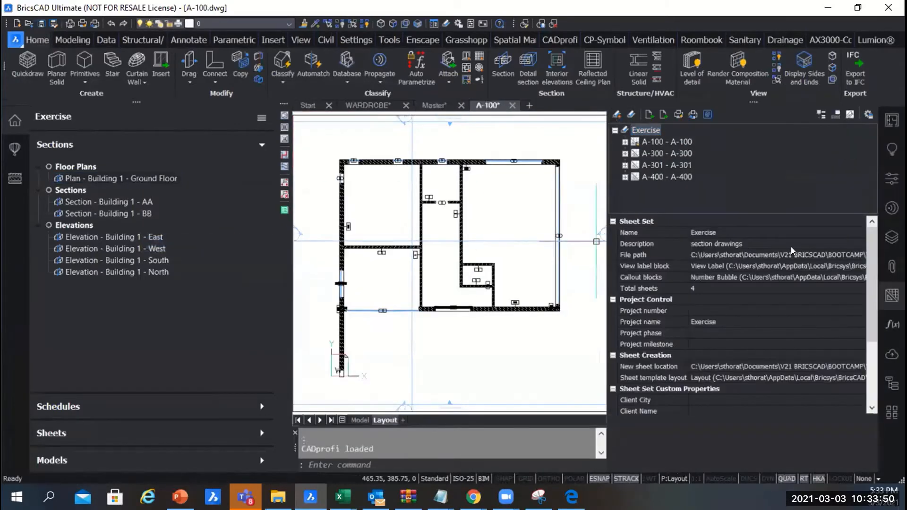
# - Hide the sheet set details, inspect a wall corner of the A-100 plan up close, and close the drawing without saving
pyautogui.click(890, 301)
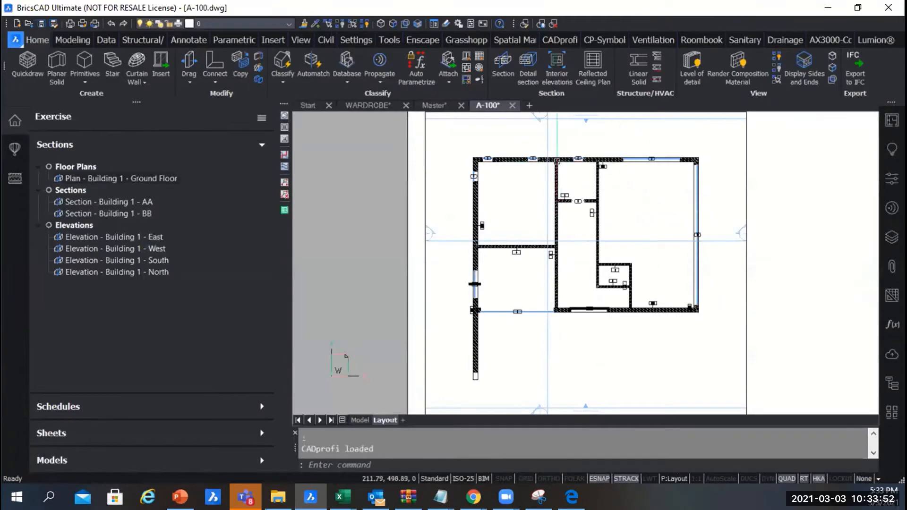
pyautogui.scroll(5, 556, 161)
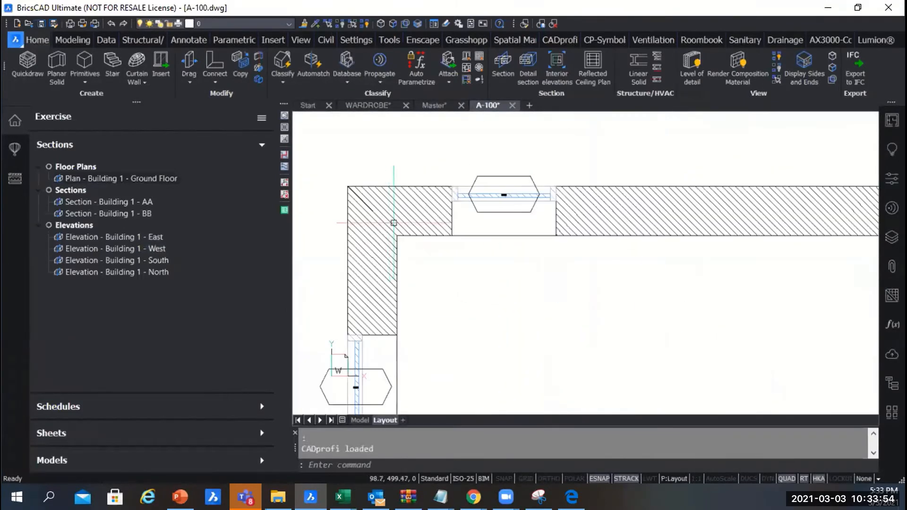
pyautogui.click(512, 106)
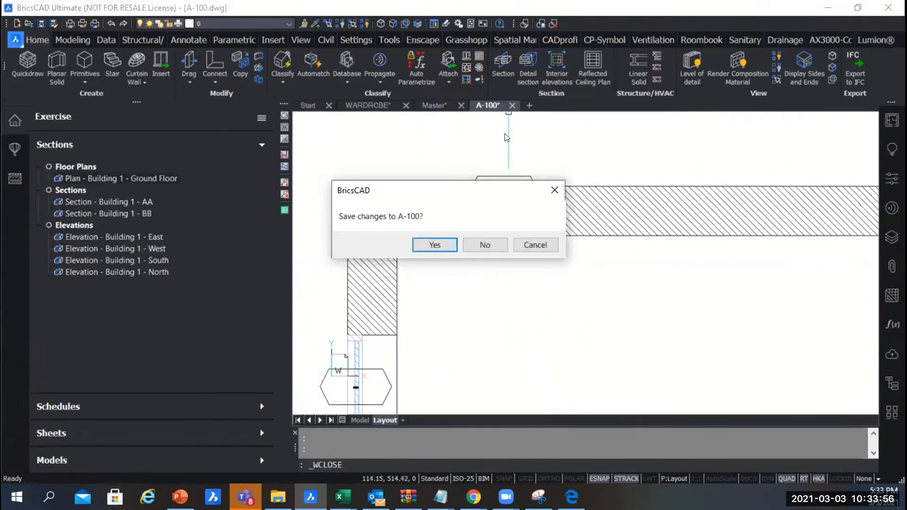
pyautogui.click(482, 246)
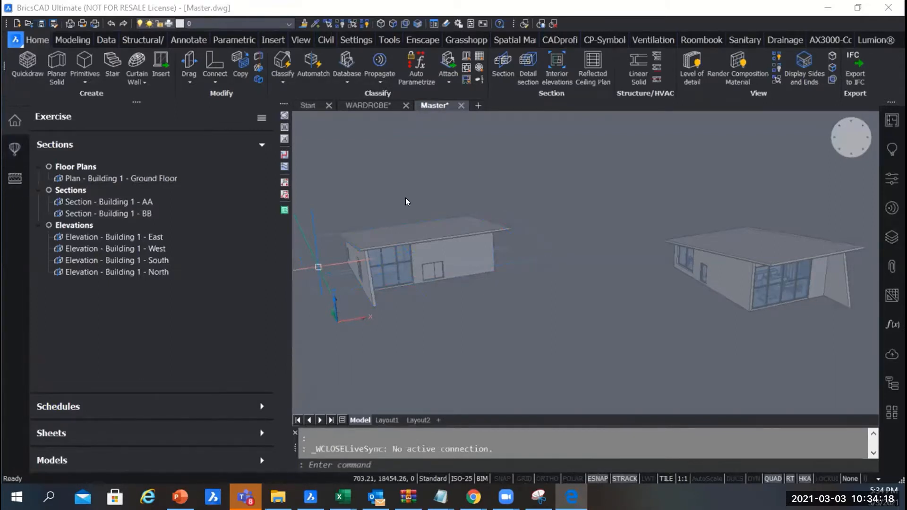
# - Select Section AA of Building 1 and expand the project's Sheets list alongside the Sections list
pyautogui.click(108, 178)
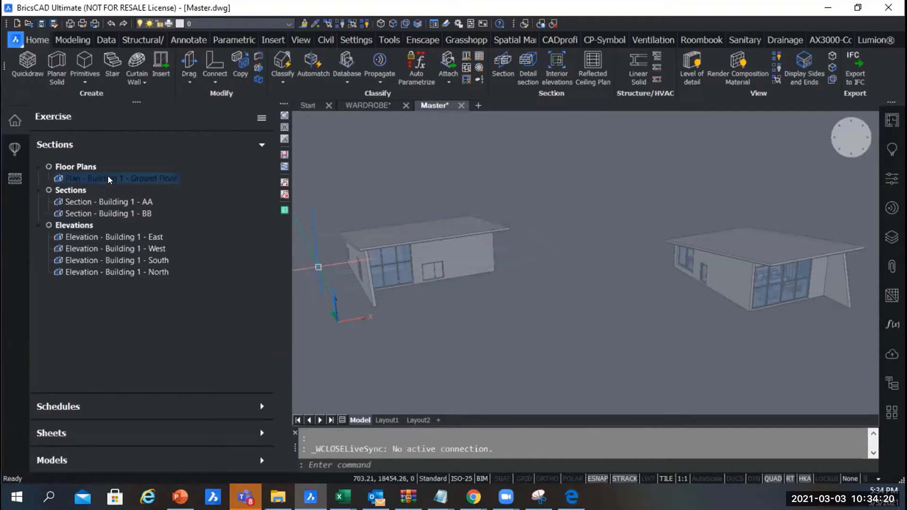
pyautogui.click(115, 202)
pyautogui.click(121, 202)
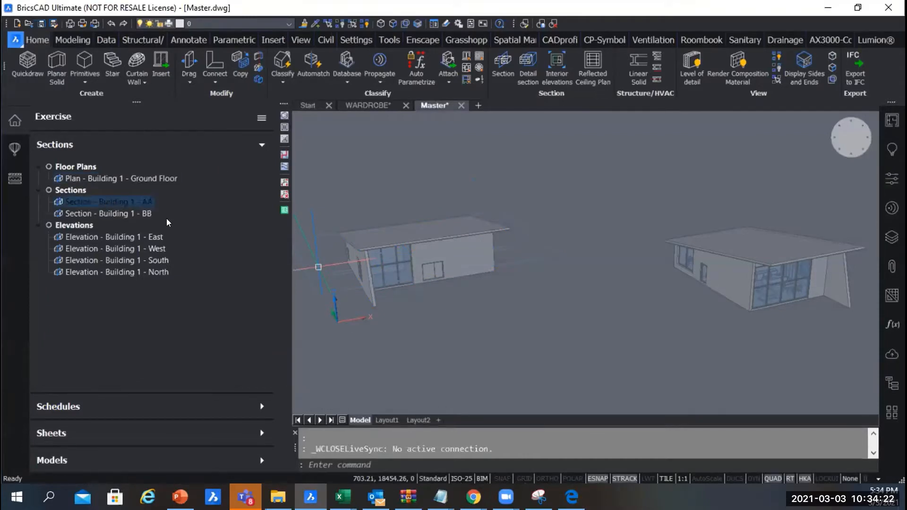
pyautogui.click(259, 434)
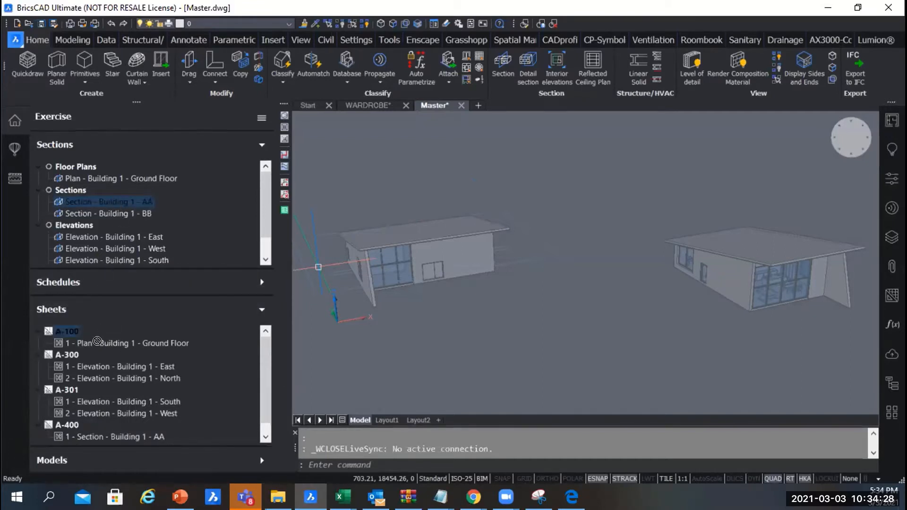
# - Compare the Building 1 sections and elevations with the views listed under sheets A-100, A-300, A-301 and A-400
pyautogui.click(77, 333)
pyautogui.moveTo(77, 333); pyautogui.dragTo(87, 294)
pyautogui.click(122, 214)
pyautogui.click(122, 204)
pyautogui.scroll(-1, 217, 215)
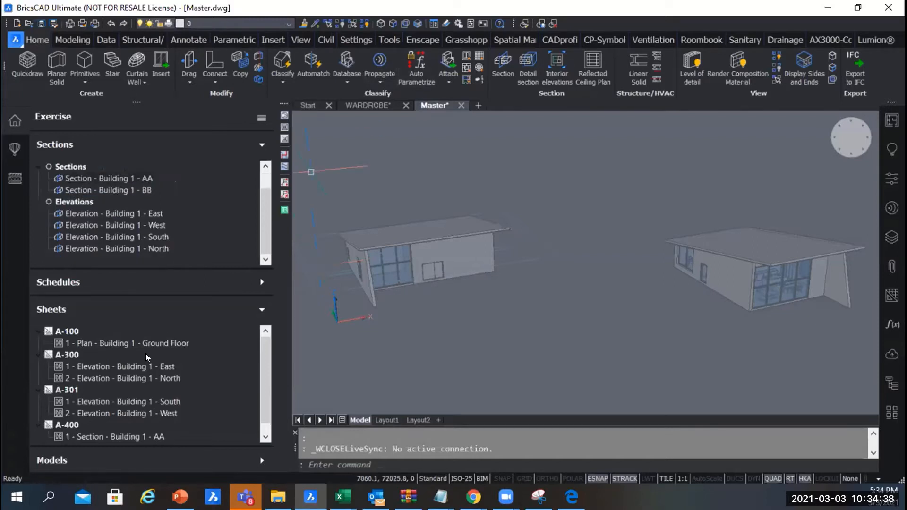
pyautogui.scroll(-1, 121, 355)
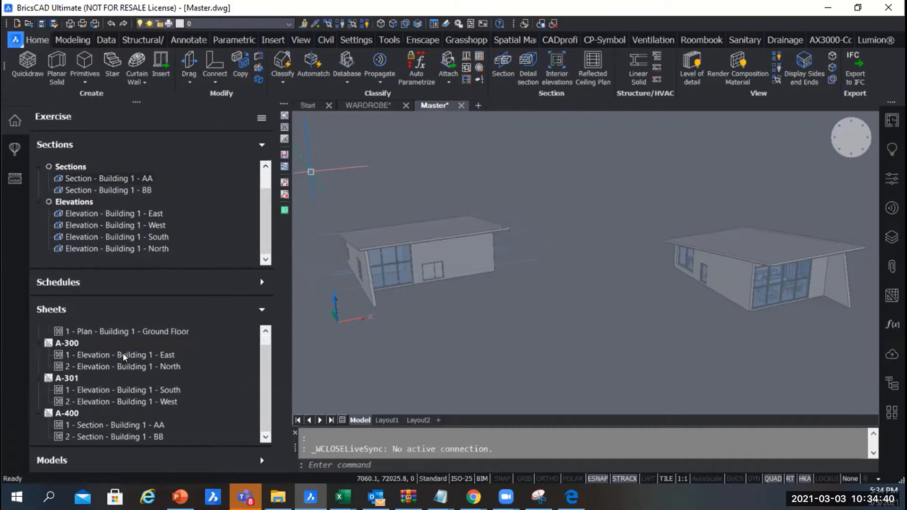
pyautogui.scroll(1, 123, 358)
pyautogui.scroll(-1, 123, 357)
pyautogui.scroll(1, 130, 352)
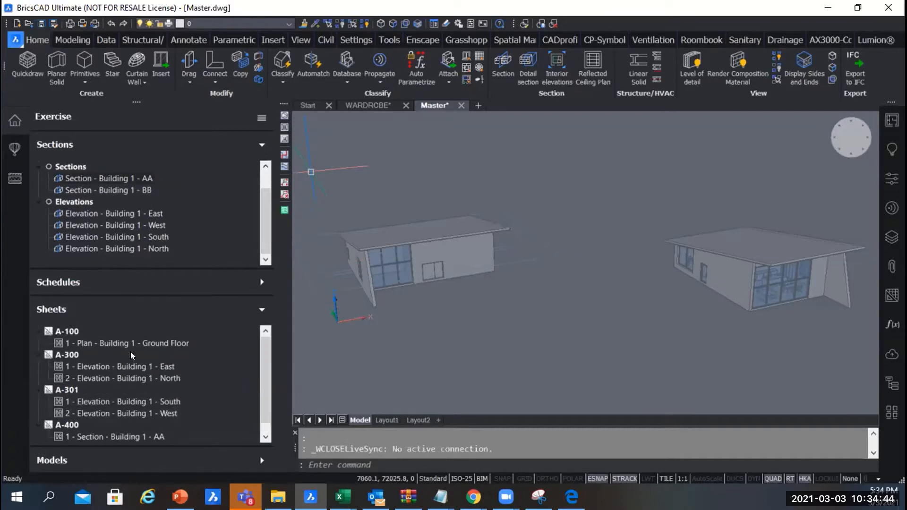
pyautogui.scroll(-1, 130, 352)
pyautogui.scroll(1, 132, 355)
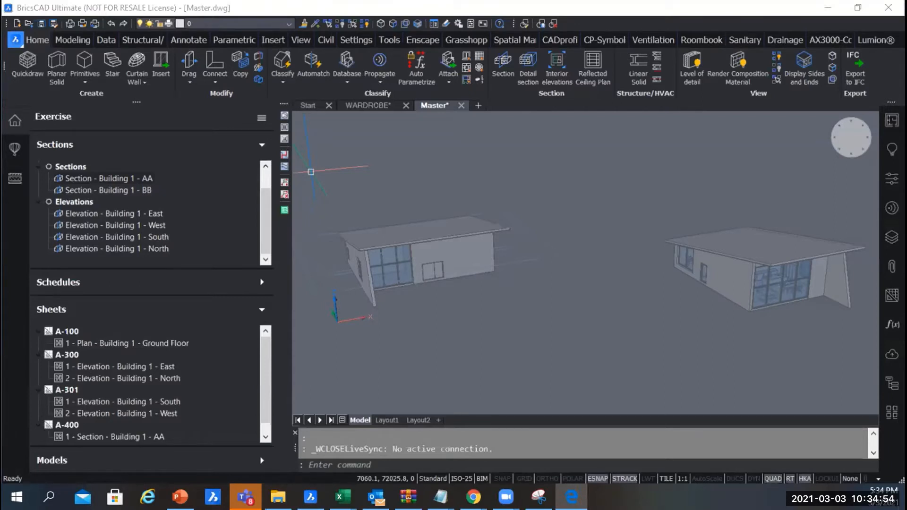
# - Collapse the project's Sections list and keep the Schedules and Sheets lists expanded
pyautogui.click(261, 146)
pyautogui.click(256, 197)
pyautogui.click(257, 172)
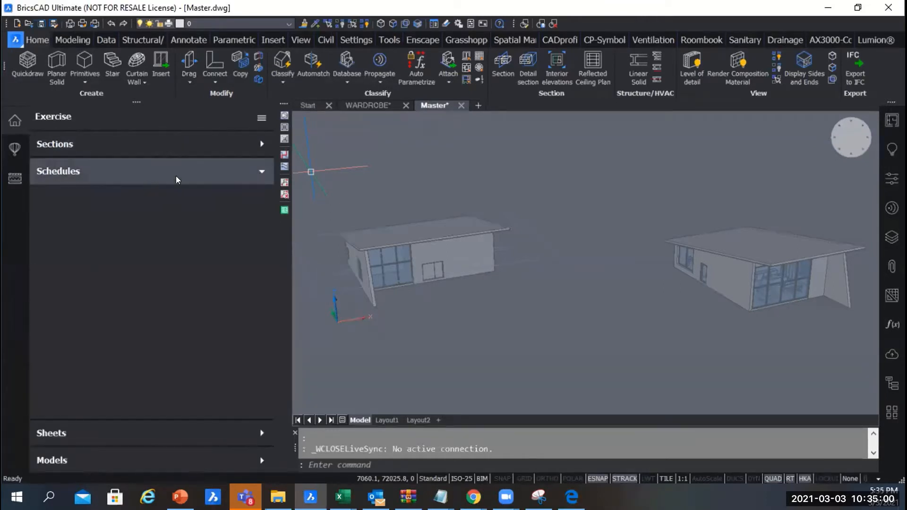
pyautogui.click(260, 172)
pyautogui.click(258, 172)
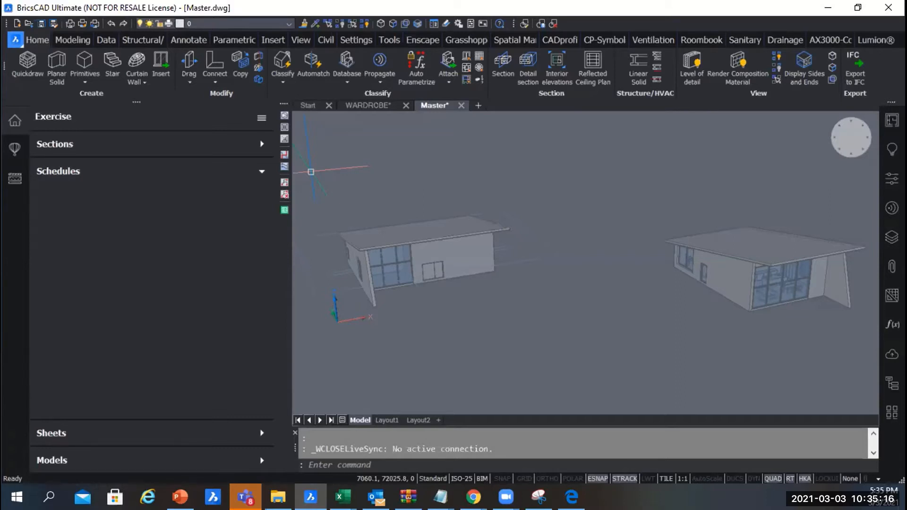
pyautogui.click(263, 431)
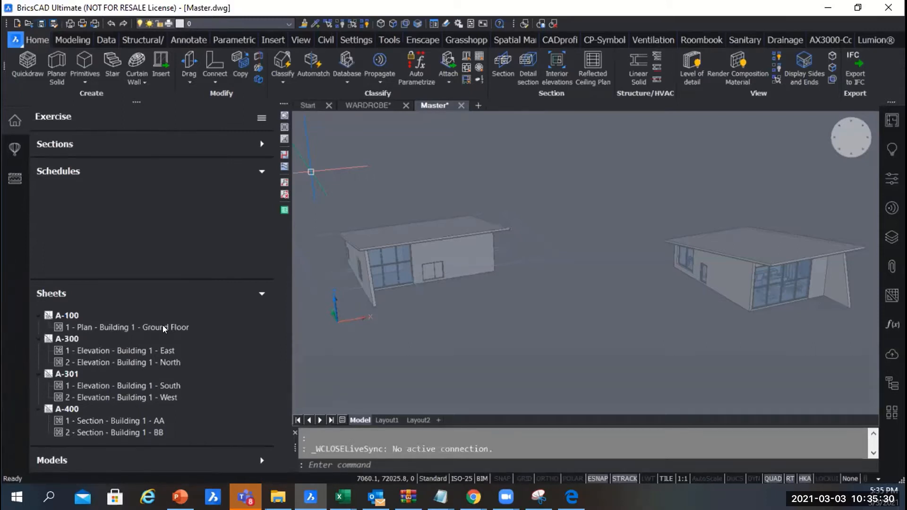
# - Turn off background updating for the Exercise project
pyautogui.click(81, 328)
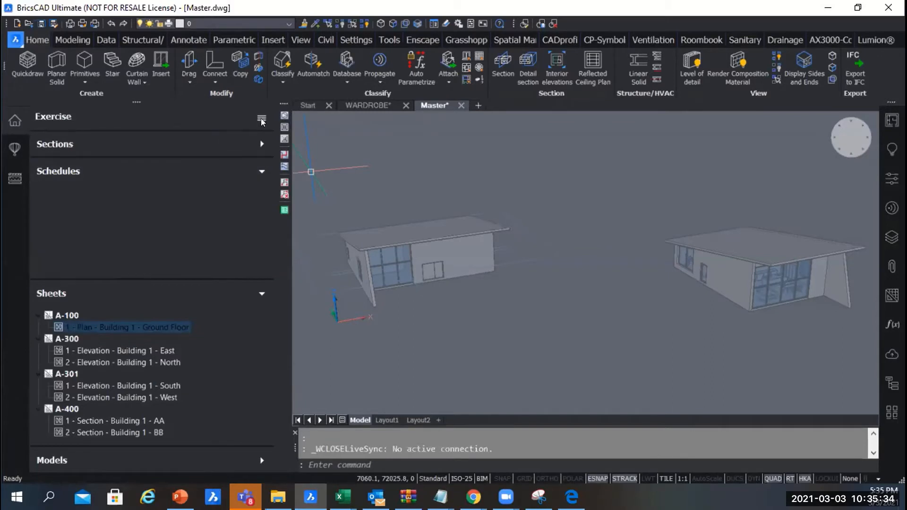
pyautogui.click(572, 497)
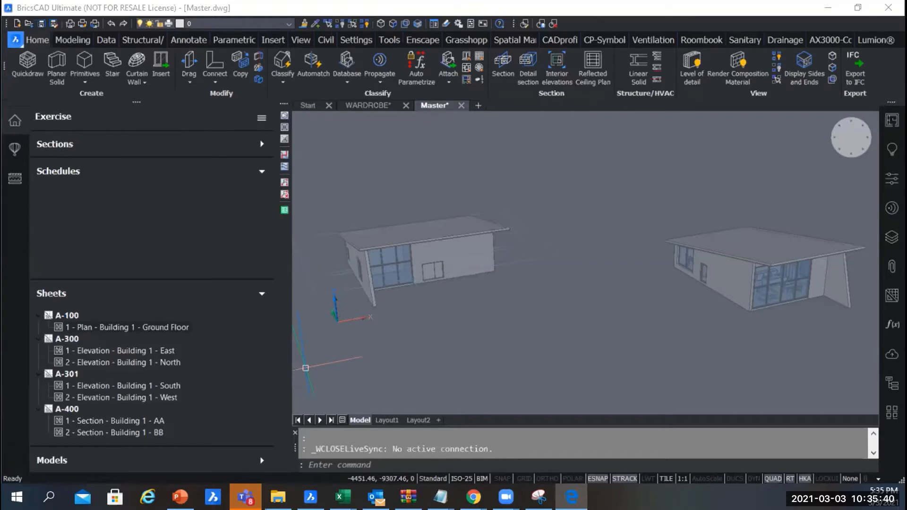
pyautogui.click(261, 118)
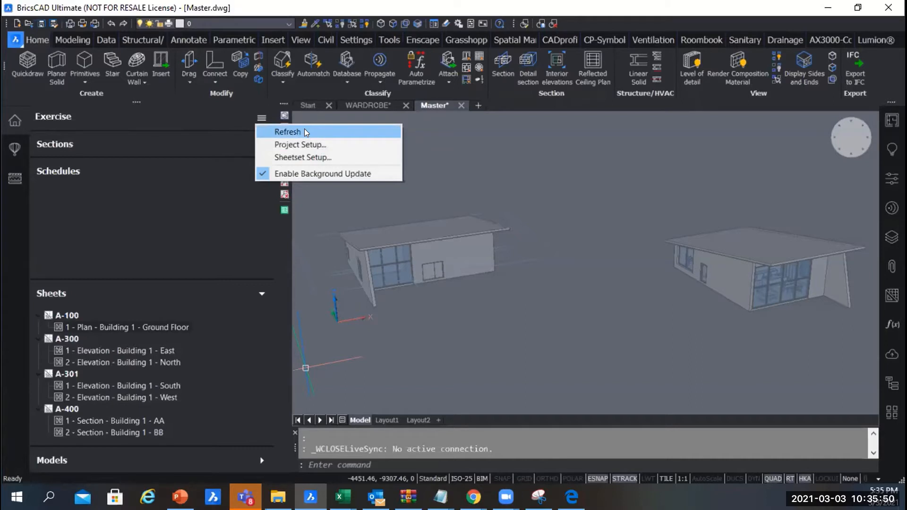
pyautogui.click(305, 174)
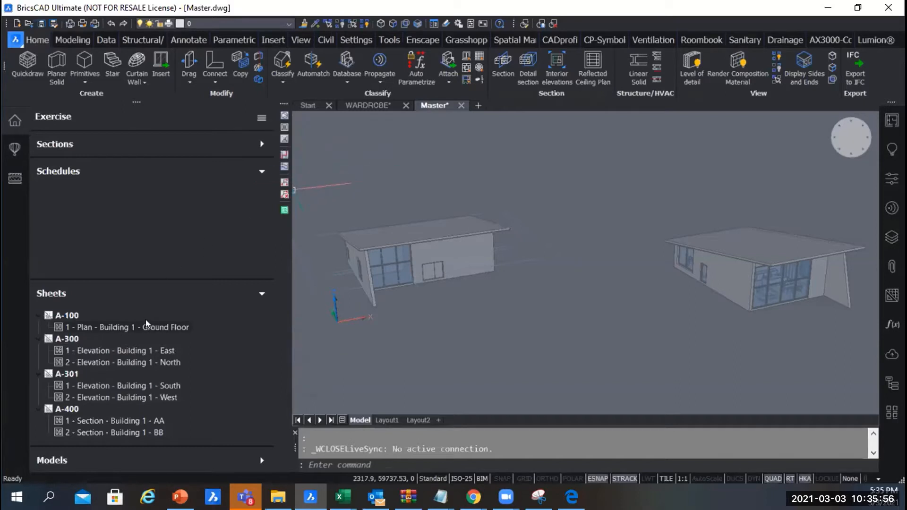
# - Enable background updating for the Exercise project, and disable it again
pyautogui.click(260, 117)
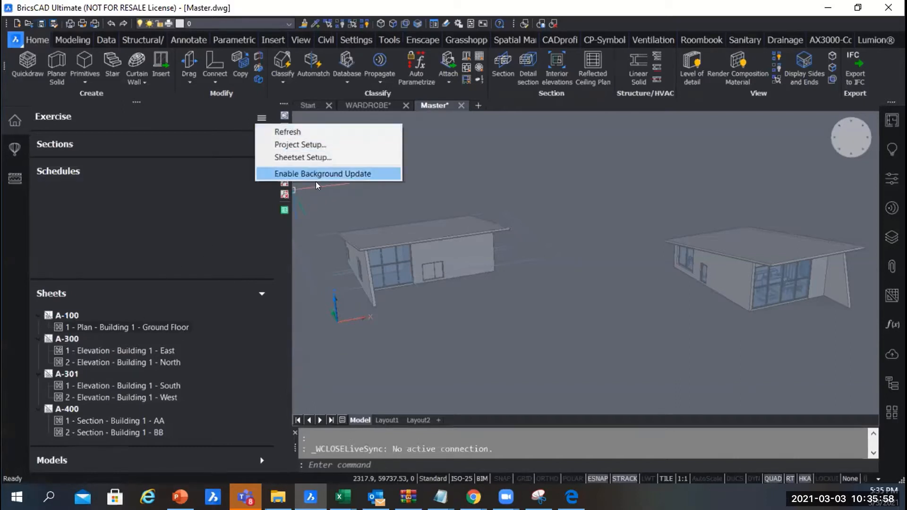
pyautogui.click(312, 172)
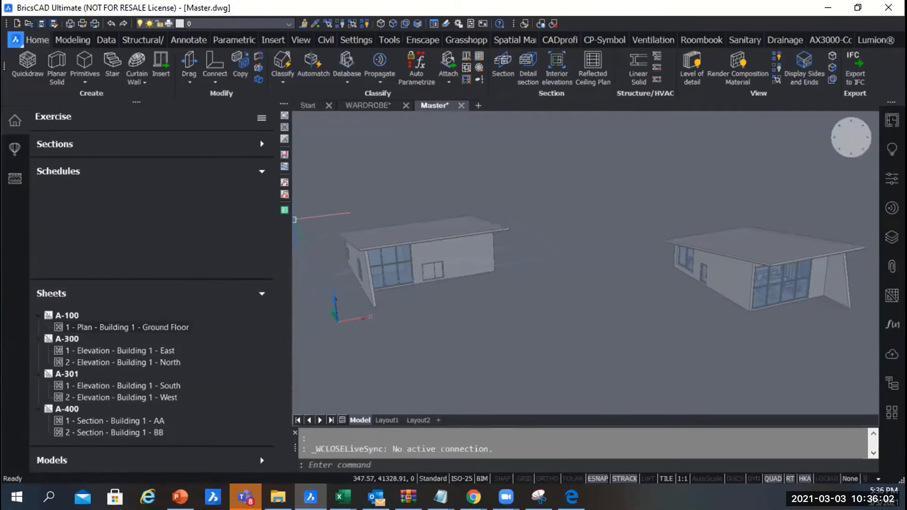
pyautogui.hotkey('alt', 'Tab')
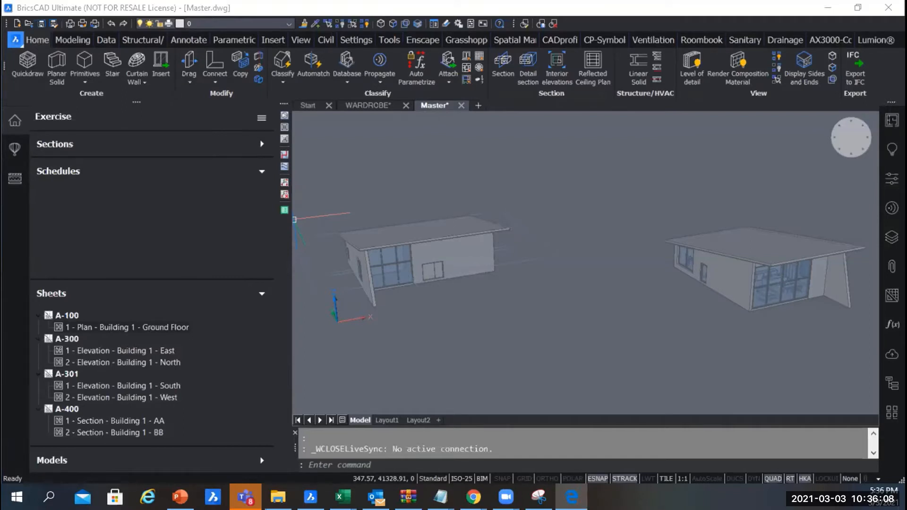
pyautogui.click(260, 118)
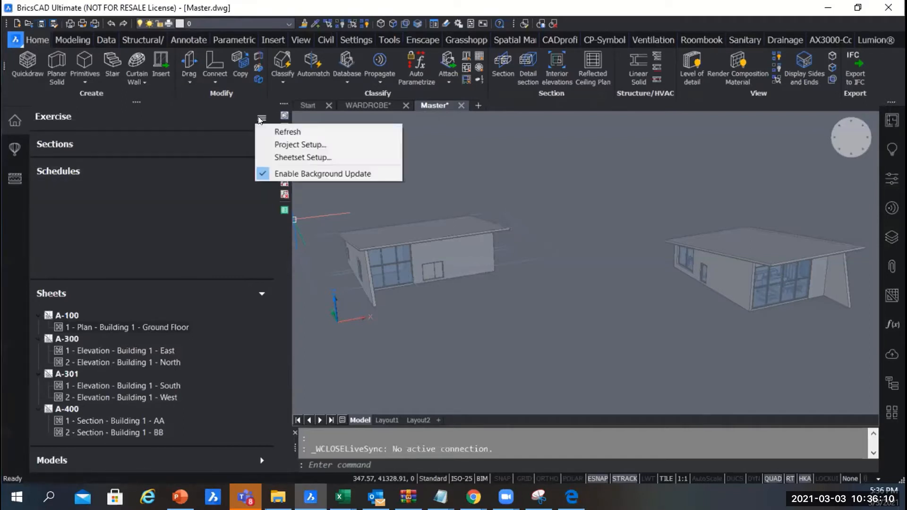
pyautogui.click(310, 173)
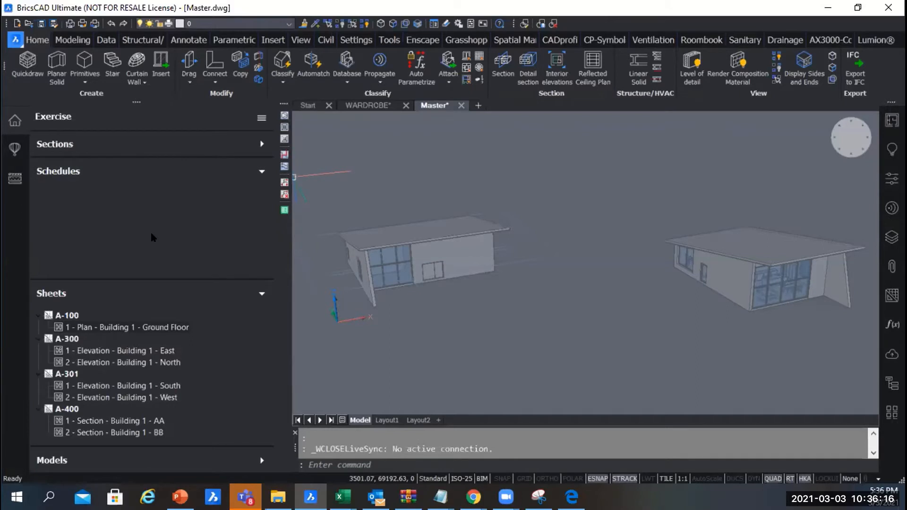
# - Open sheet A-100 to view its ground floor plan layout without the sheet set list, and close it without saving
pyautogui.rightClick(150, 324)
pyautogui.click(69, 315)
pyautogui.rightClick(67, 312)
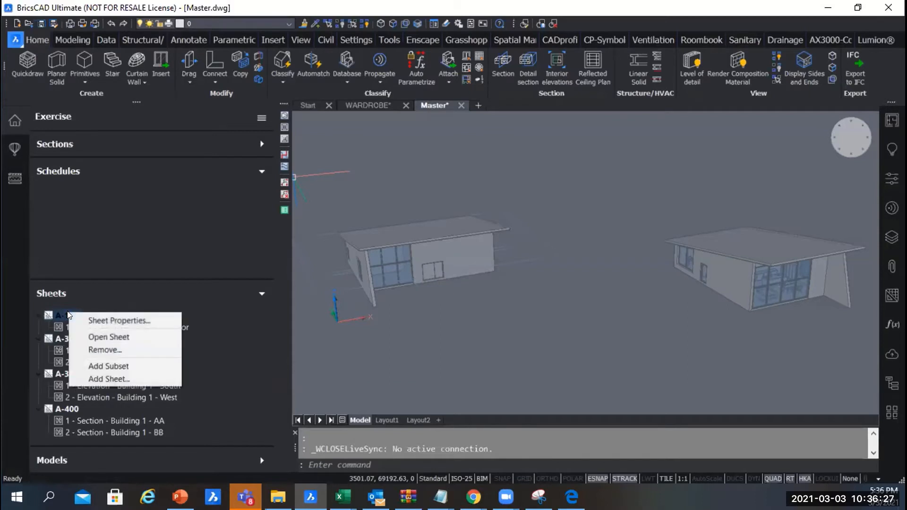
pyautogui.click(153, 339)
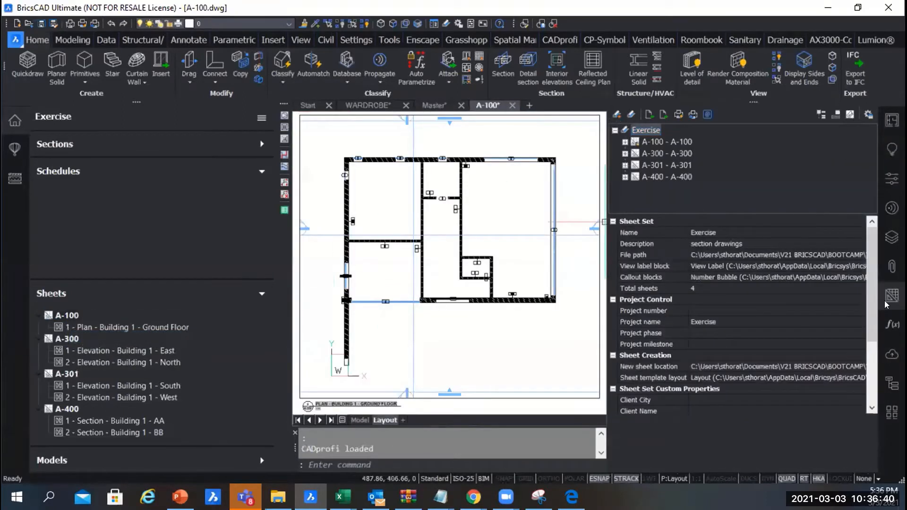
pyautogui.click(887, 304)
pyautogui.scroll(-4, 543, 222)
pyautogui.scroll(2, 528, 216)
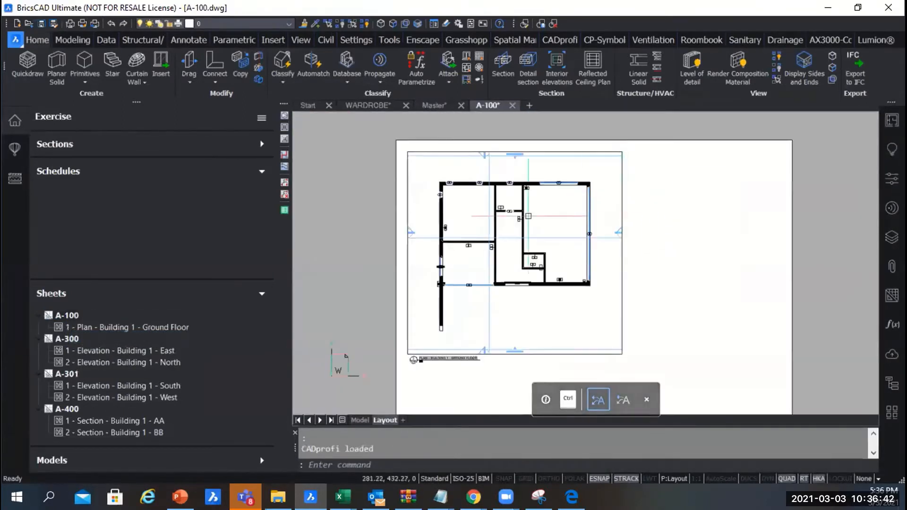
pyautogui.press('Escape')
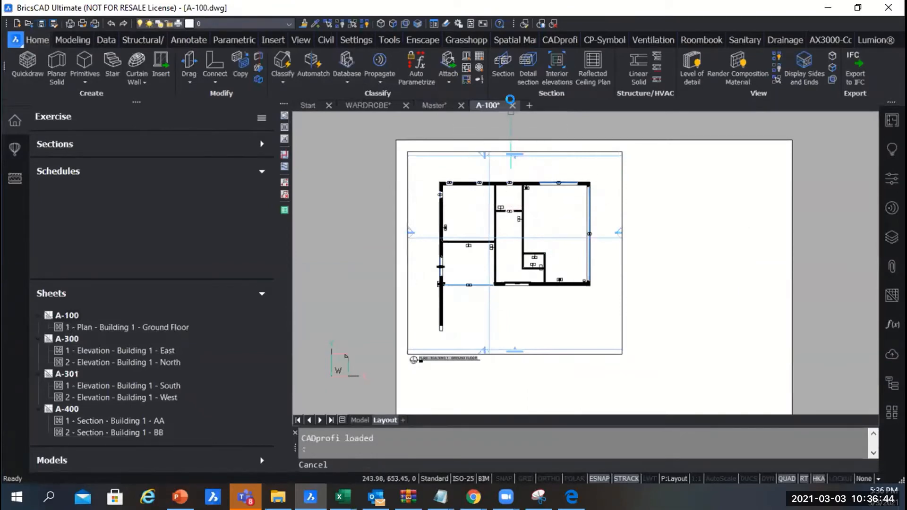
pyautogui.click(512, 105)
pyautogui.click(492, 244)
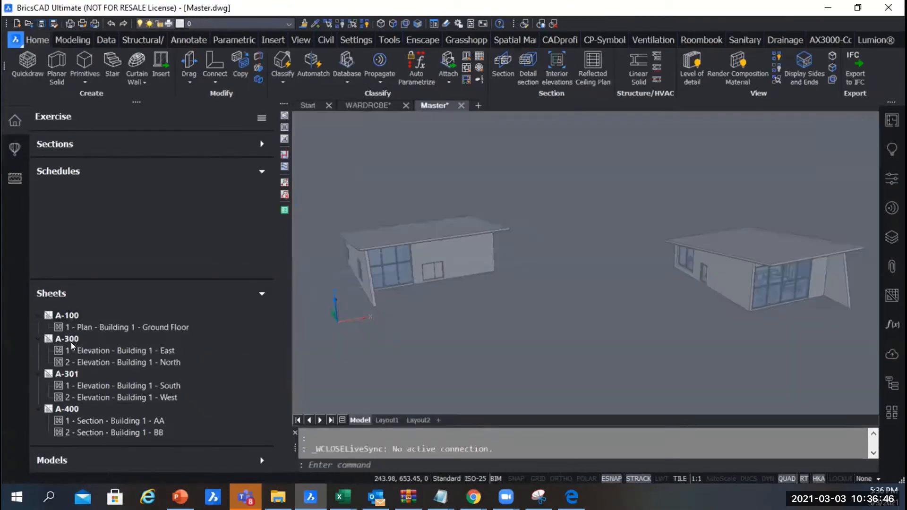
# - Open sheet A-300 to view its East and North elevations without the sheet set list, and close it without saving
pyautogui.rightClick(70, 337)
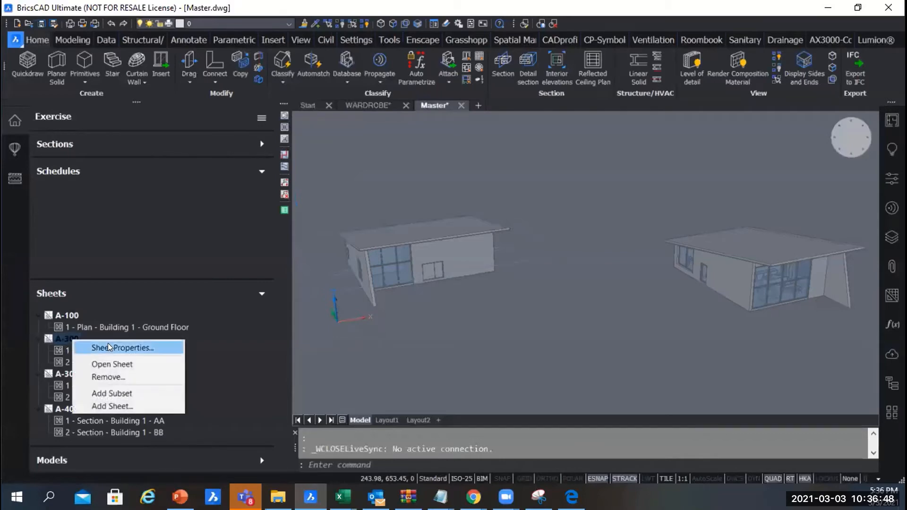
pyautogui.click(120, 364)
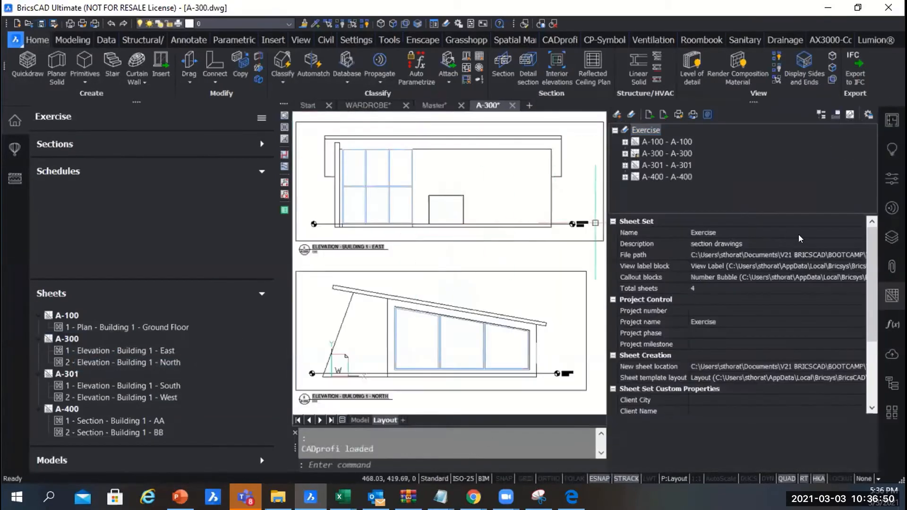
pyautogui.click(892, 295)
pyautogui.scroll(-4, 711, 235)
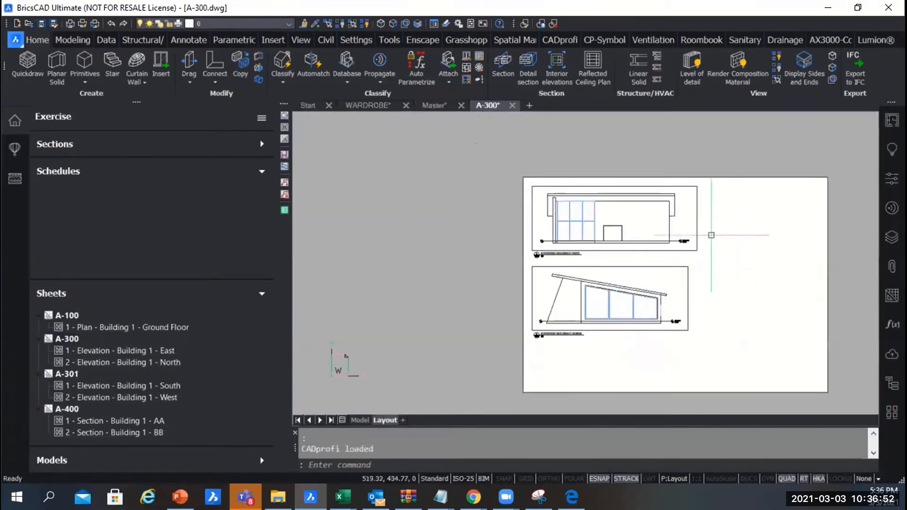
pyautogui.scroll(2, 704, 248)
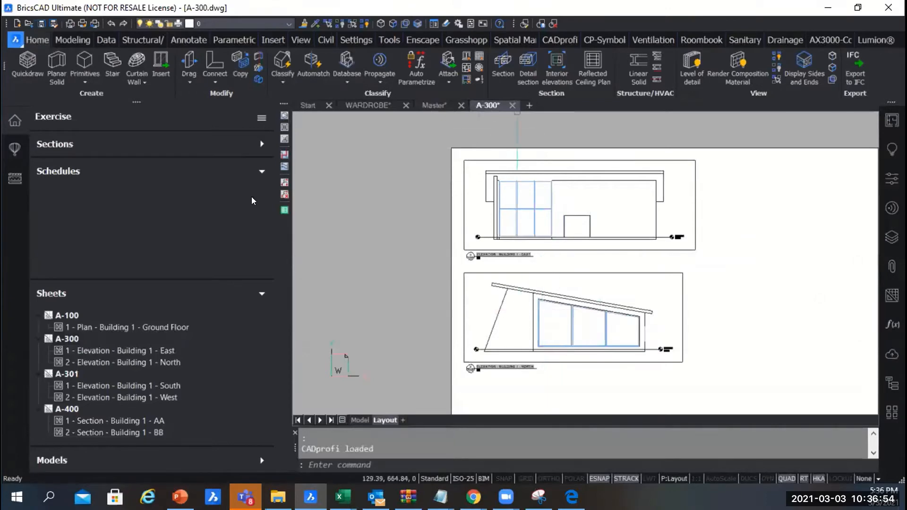
pyautogui.rightClick(68, 340)
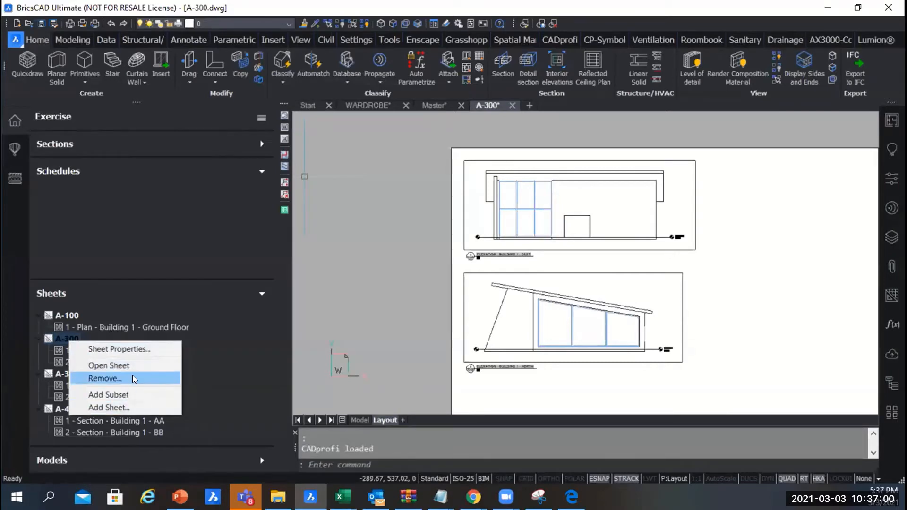
pyautogui.click(357, 190)
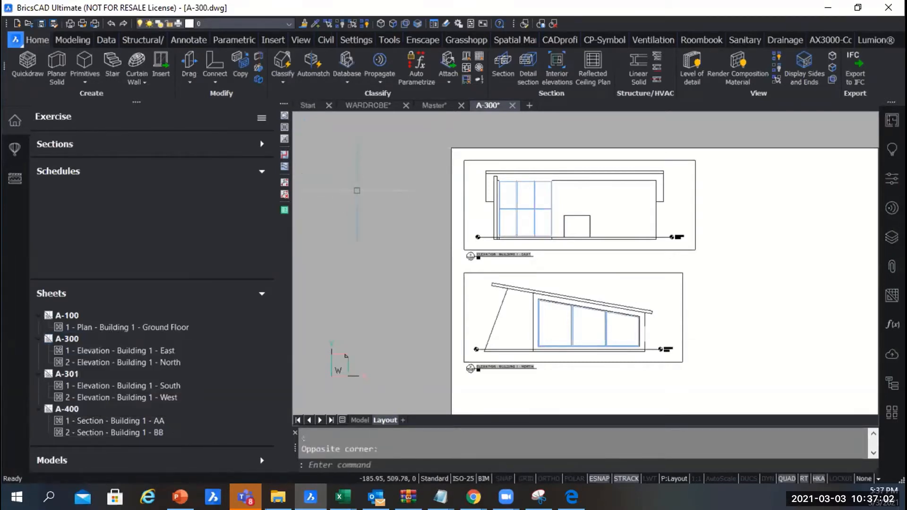
pyautogui.click(512, 105)
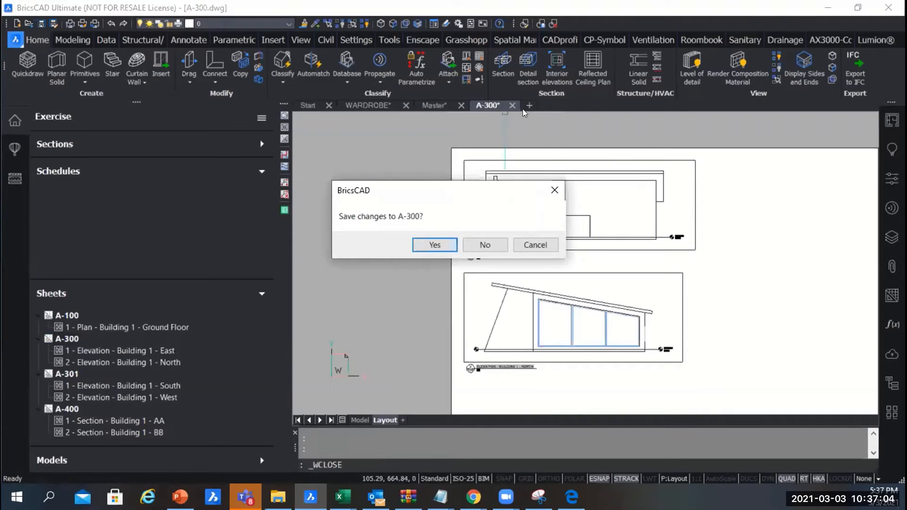
pyautogui.click(481, 245)
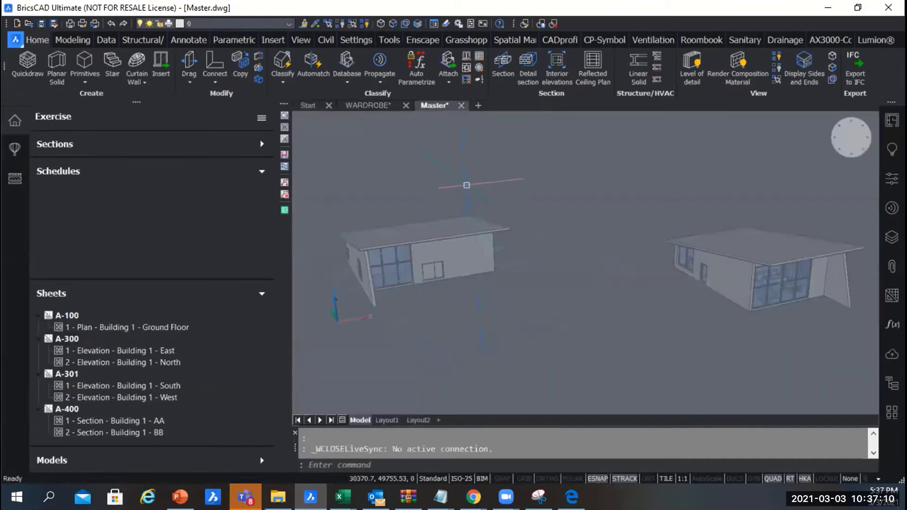
# - Add a subset to the project's sheets using sheet A-100's options, and remove that subset
pyautogui.click(572, 497)
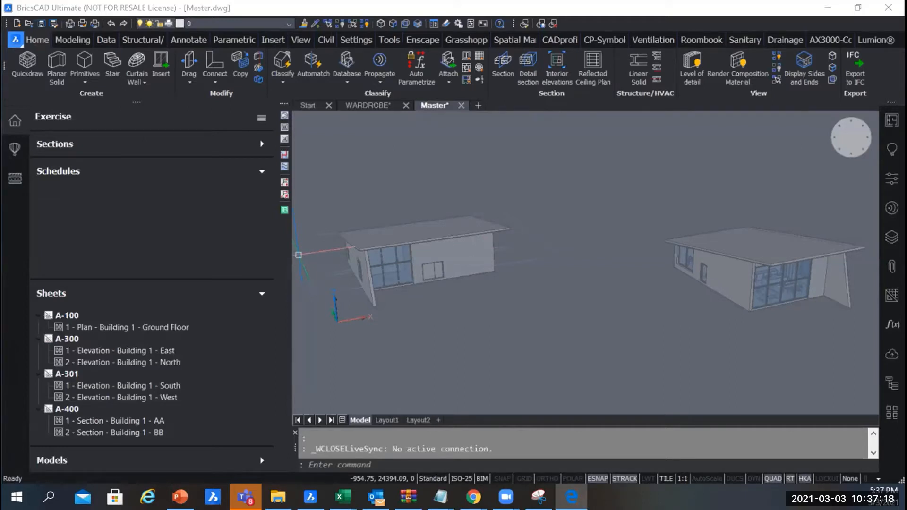
pyautogui.rightClick(68, 314)
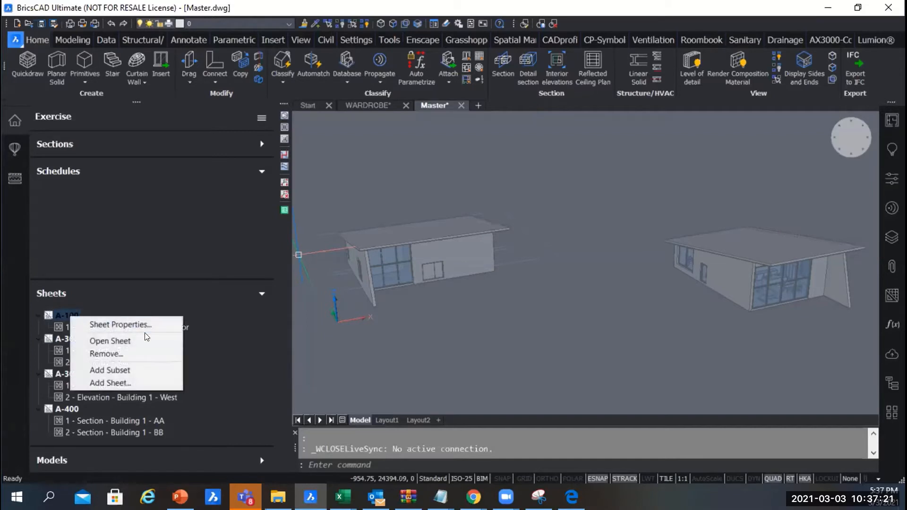
pyautogui.click(130, 372)
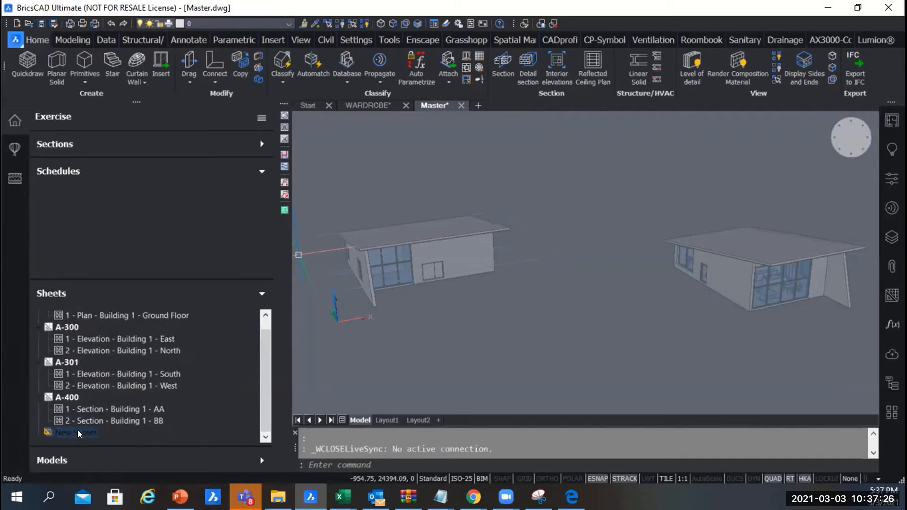
pyautogui.rightClick(76, 429)
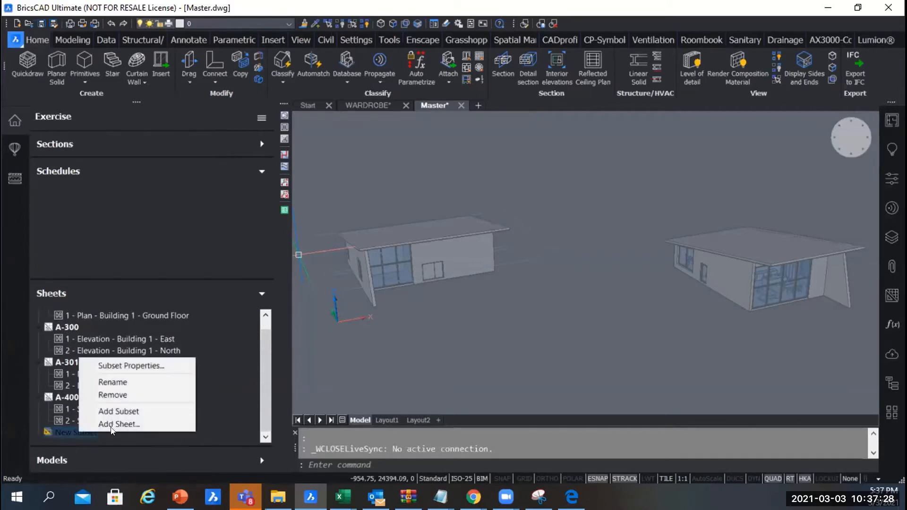
pyautogui.click(130, 394)
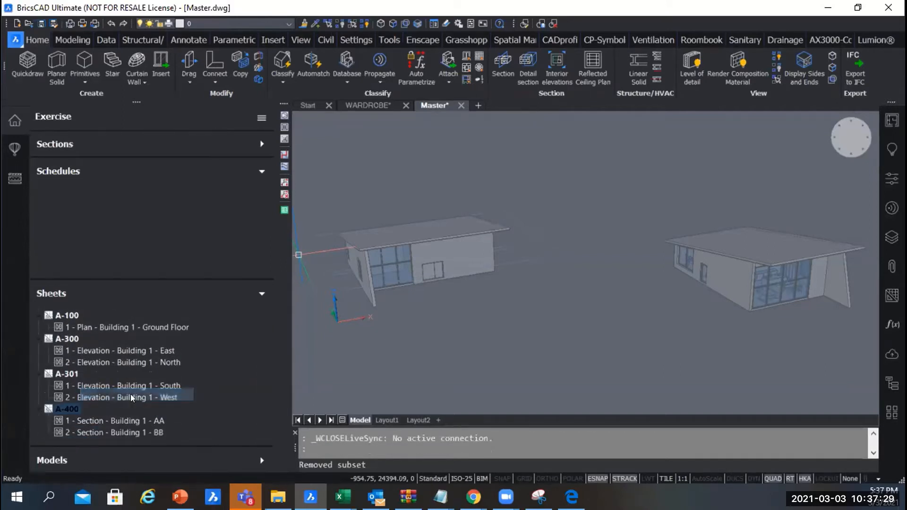
# - Add a new sheet to the project's Sheets list using sheet A-100's options
pyautogui.click(68, 315)
pyautogui.click(572, 497)
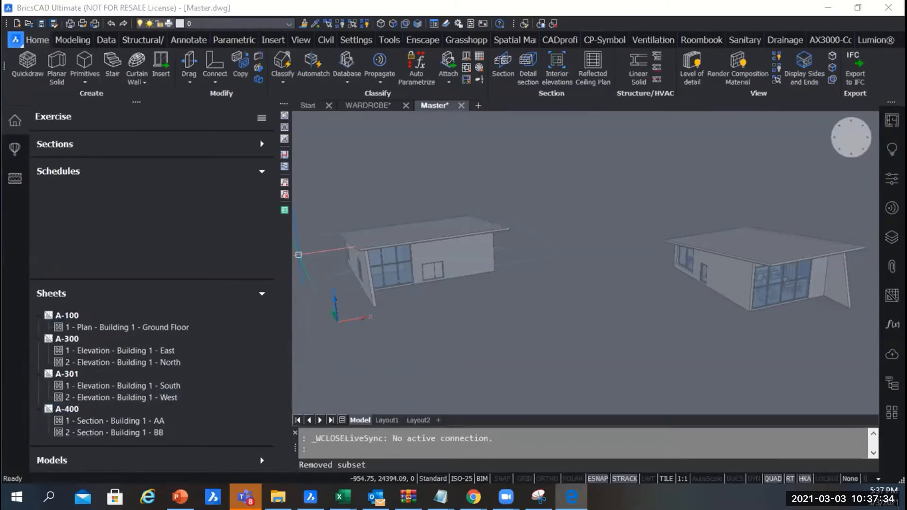
pyautogui.click(71, 315)
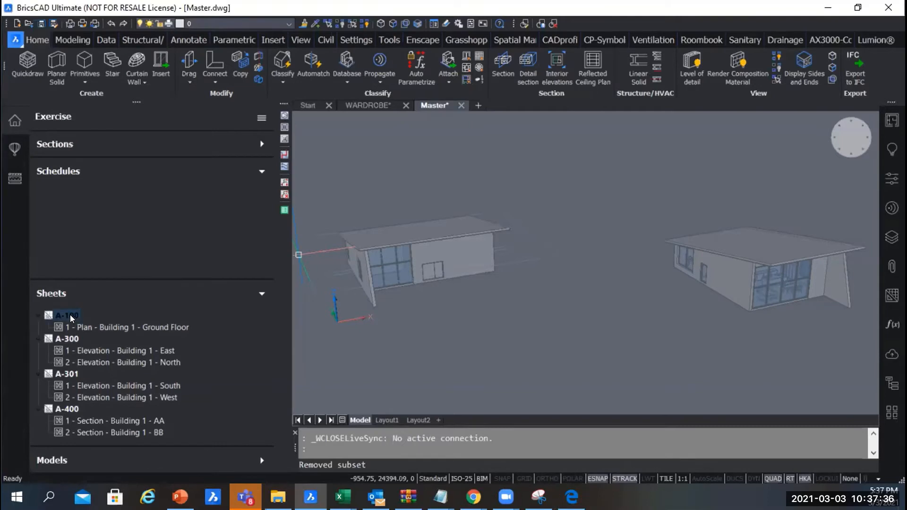
pyautogui.rightClick(70, 315)
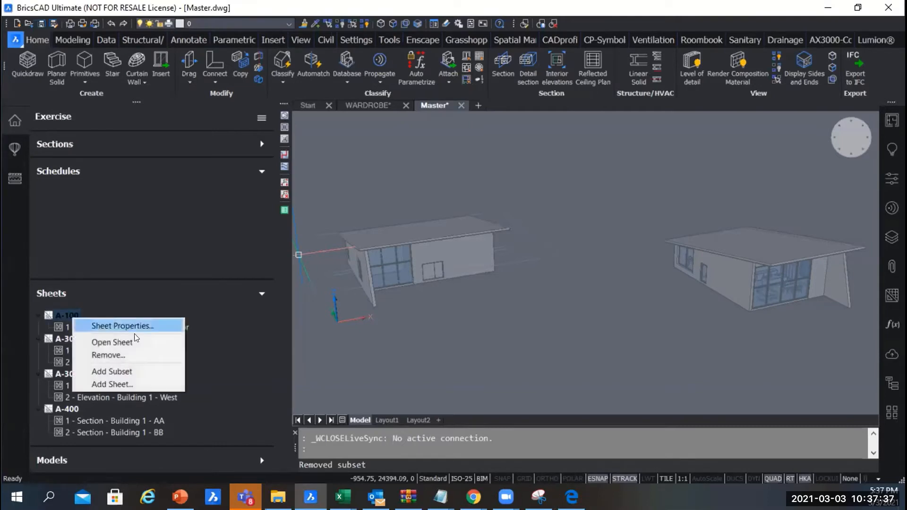
pyautogui.click(128, 382)
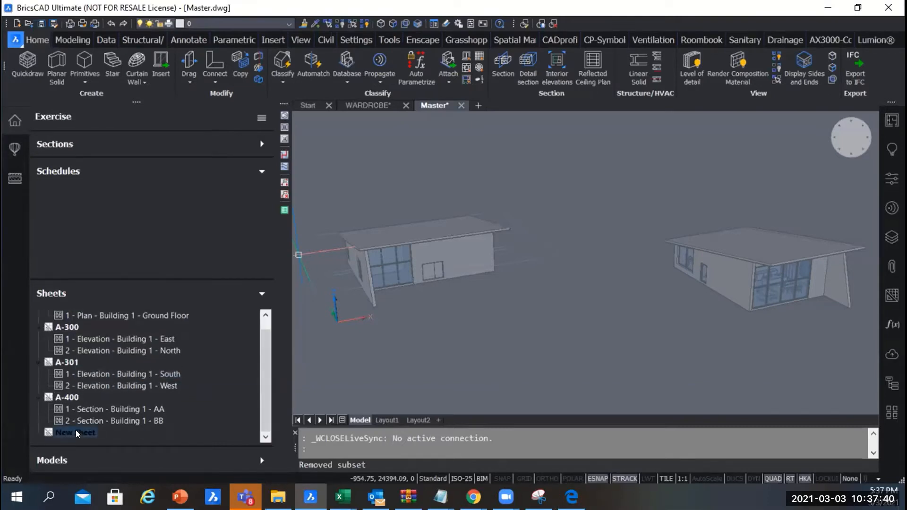
# - Remove the new sheet from the project with both the Result Drawing and Sheet options kept on
pyautogui.rightClick(80, 430)
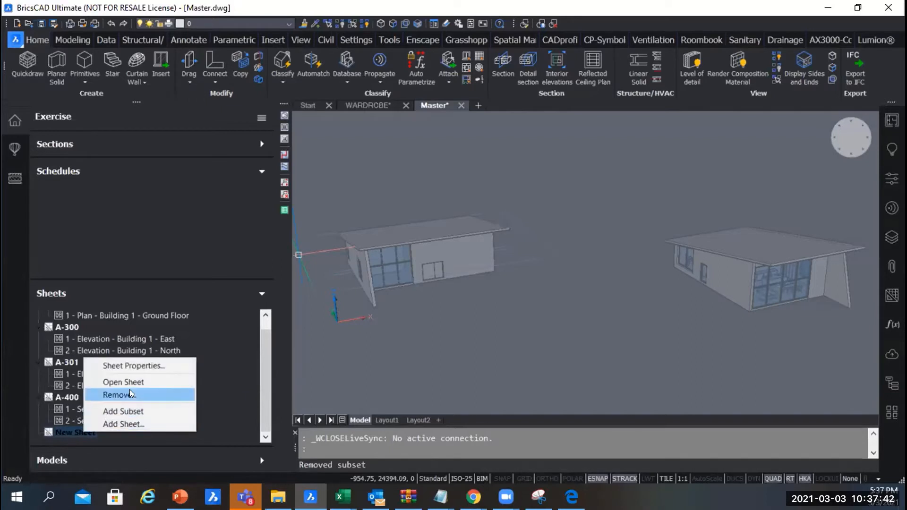
pyautogui.click(58, 429)
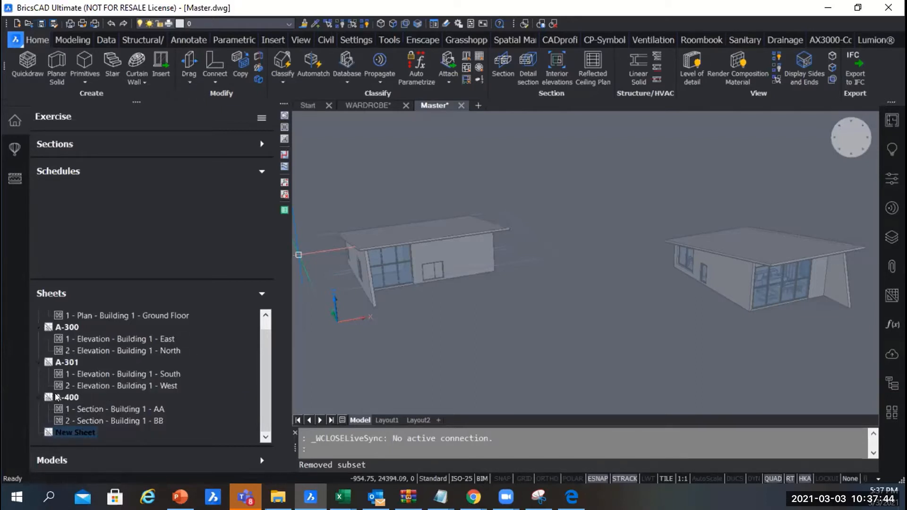
pyautogui.rightClick(65, 430)
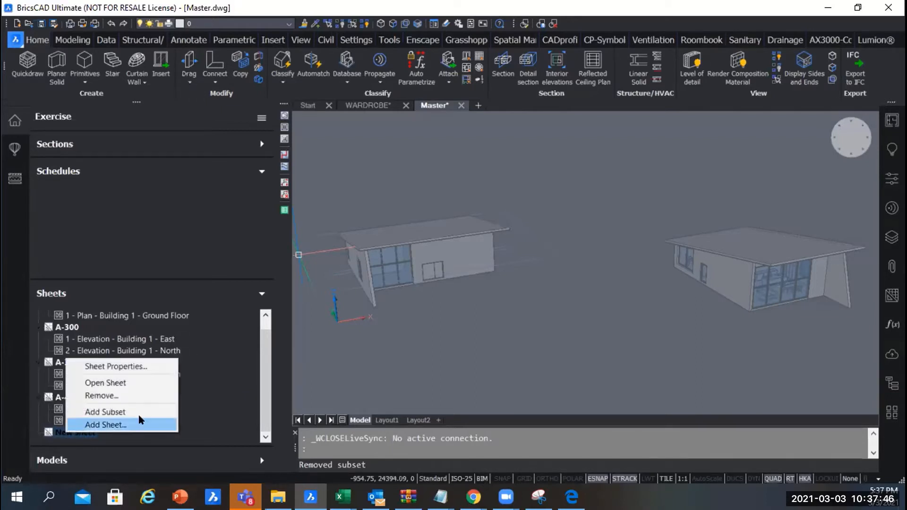
pyautogui.click(102, 396)
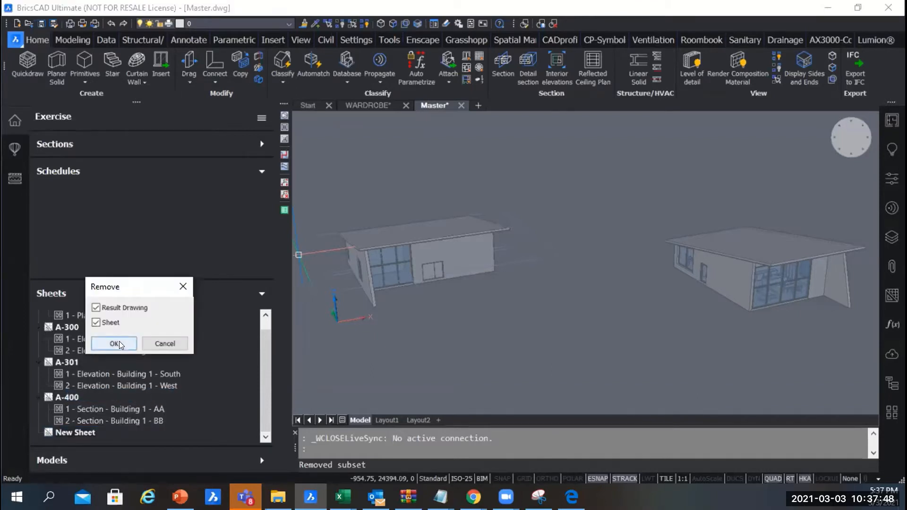
pyautogui.click(115, 343)
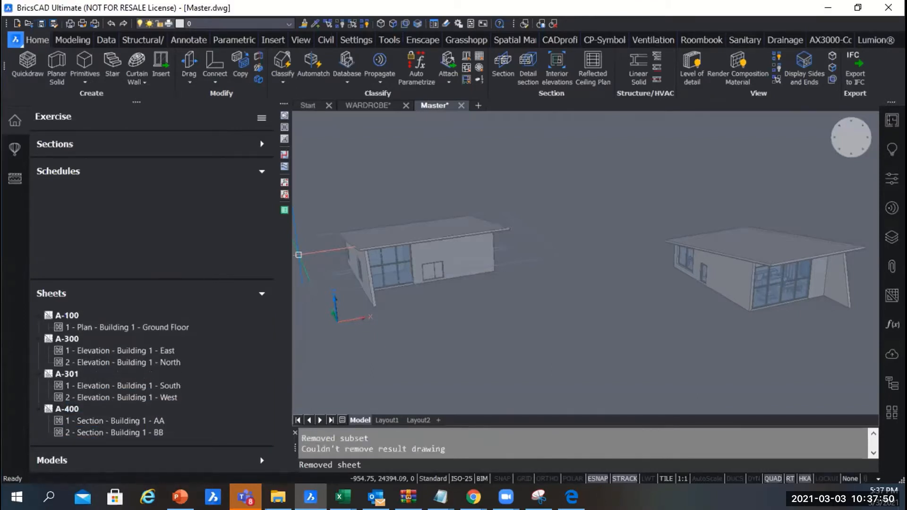
# - Examine the number, name, description and category in the Building 1 Ground Floor plan's sheet view properties, and close them without changes
pyautogui.click(571, 497)
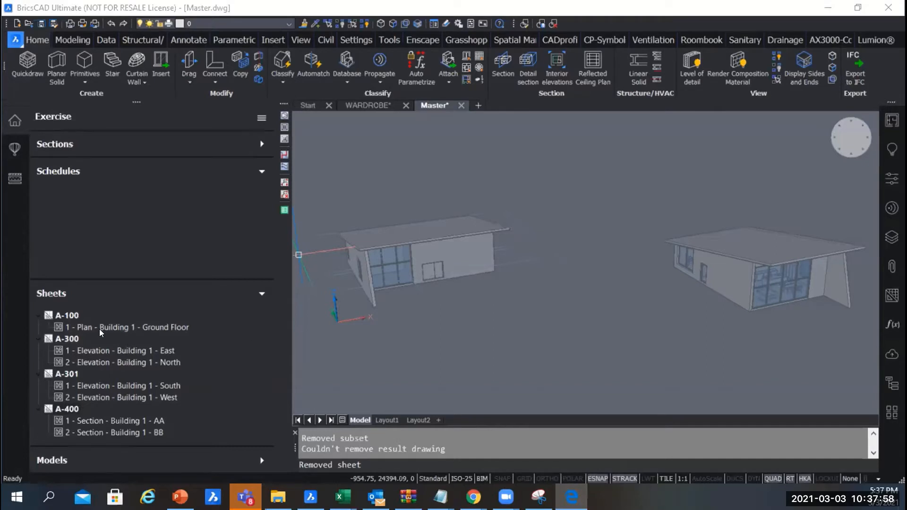
pyautogui.click(129, 325)
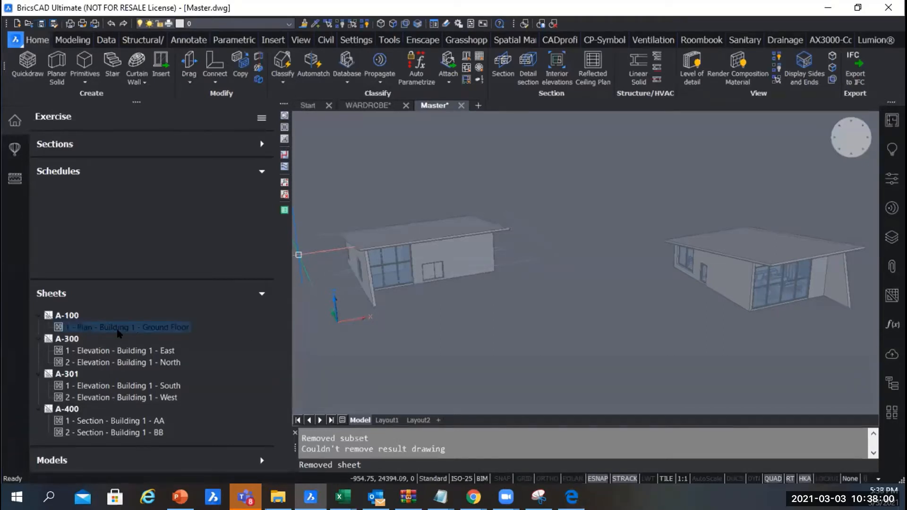
pyautogui.rightClick(123, 326)
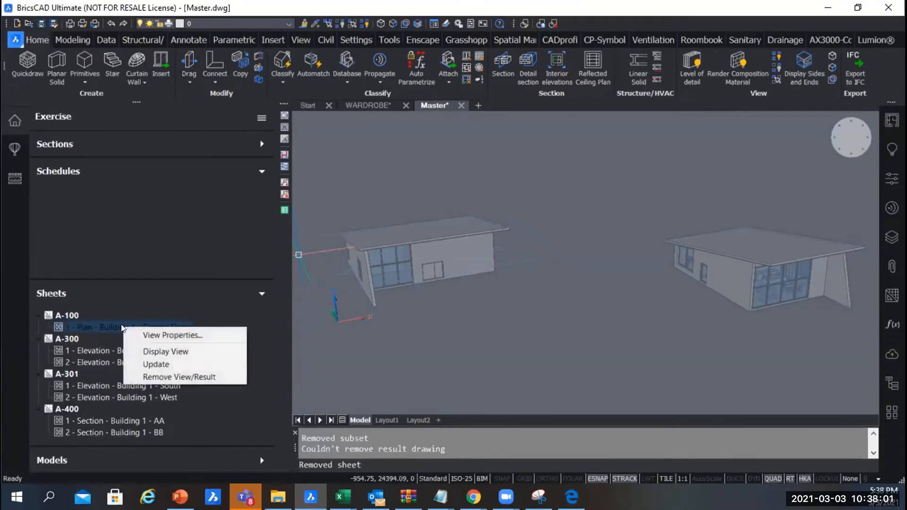
pyautogui.click(182, 335)
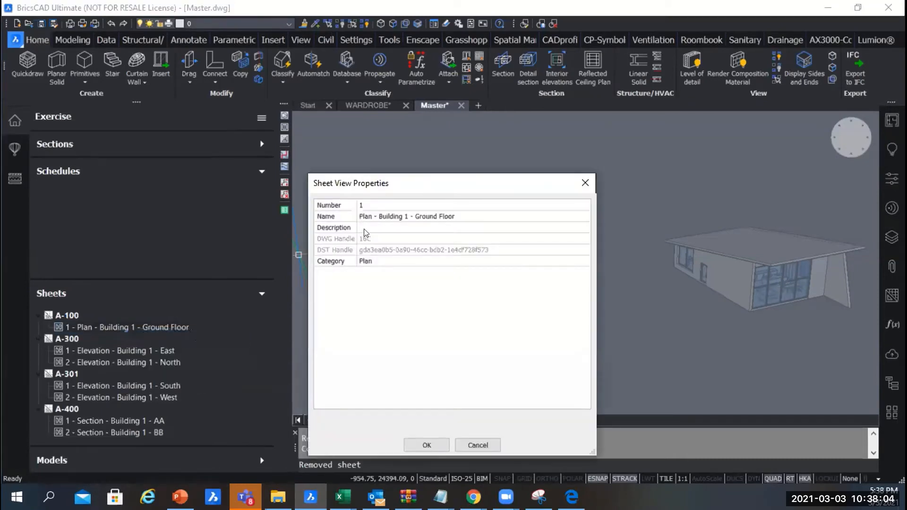
pyautogui.moveTo(397, 177); pyautogui.dragTo(383, 151)
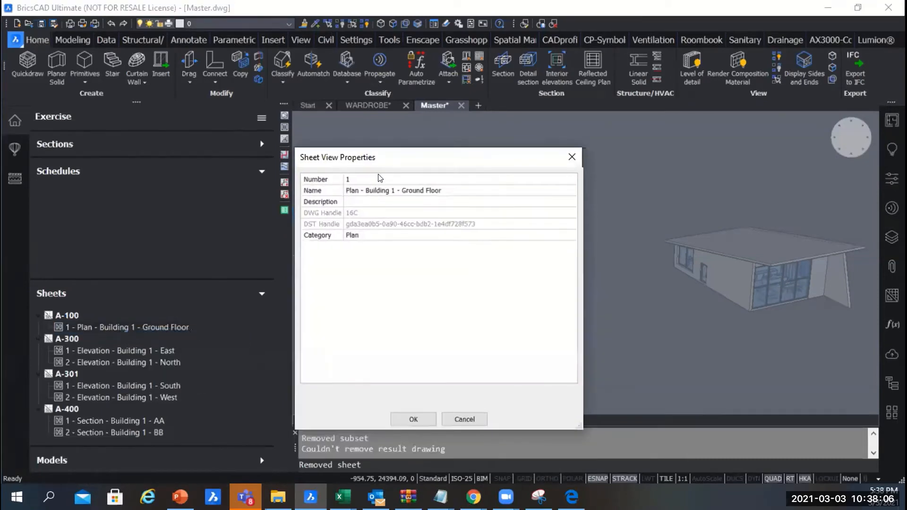
pyautogui.click(372, 179)
pyautogui.click(382, 190)
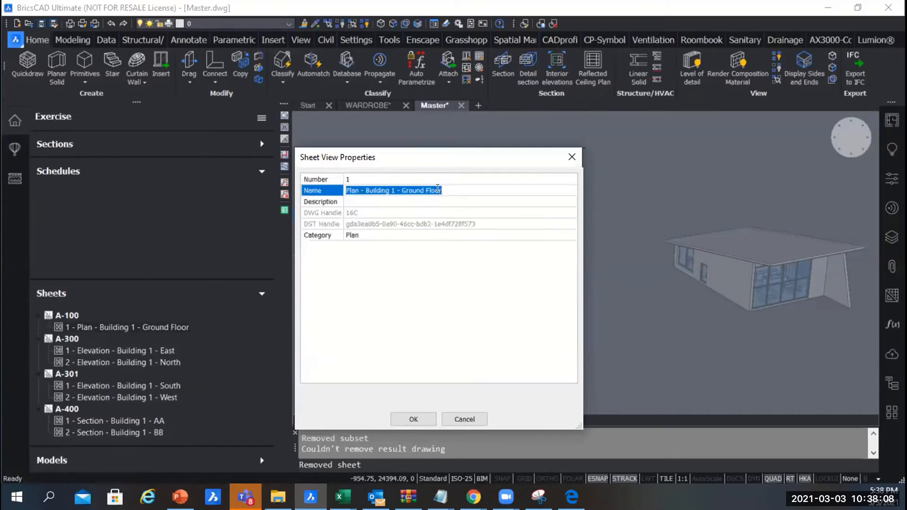
pyautogui.click(427, 201)
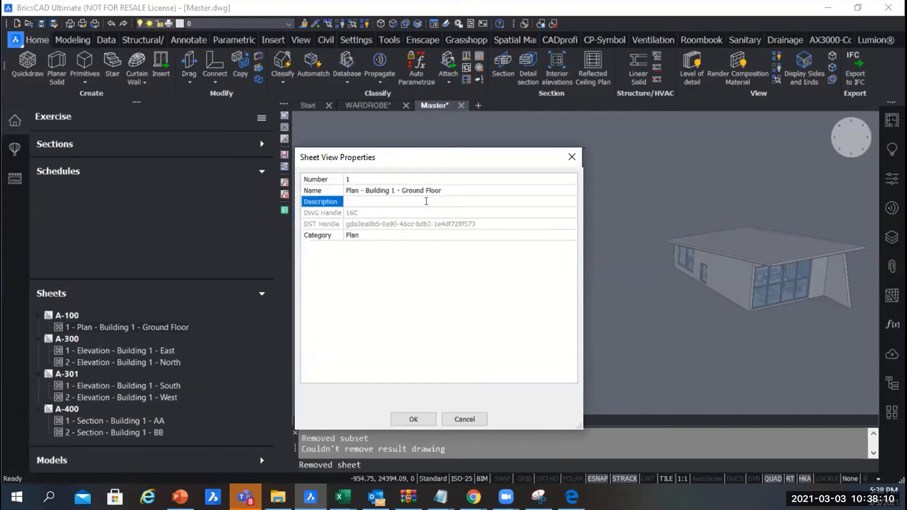
pyautogui.click(381, 236)
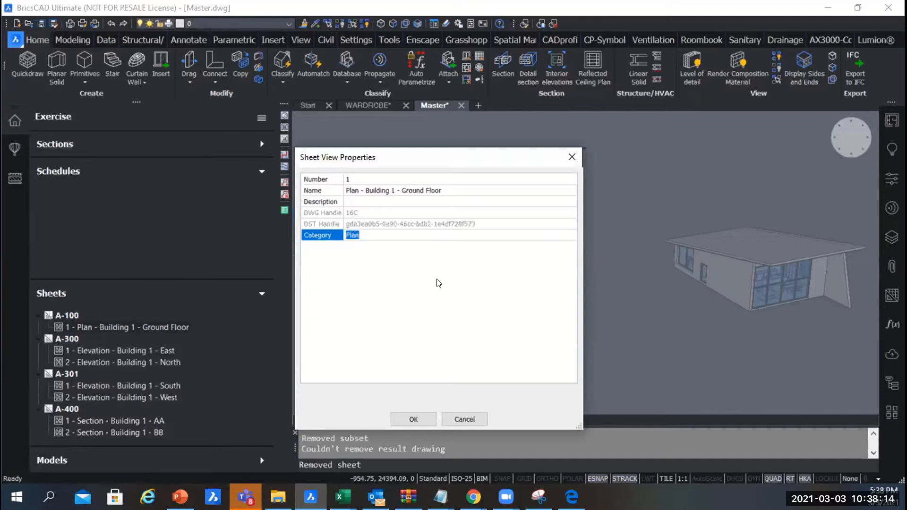
pyautogui.click(571, 157)
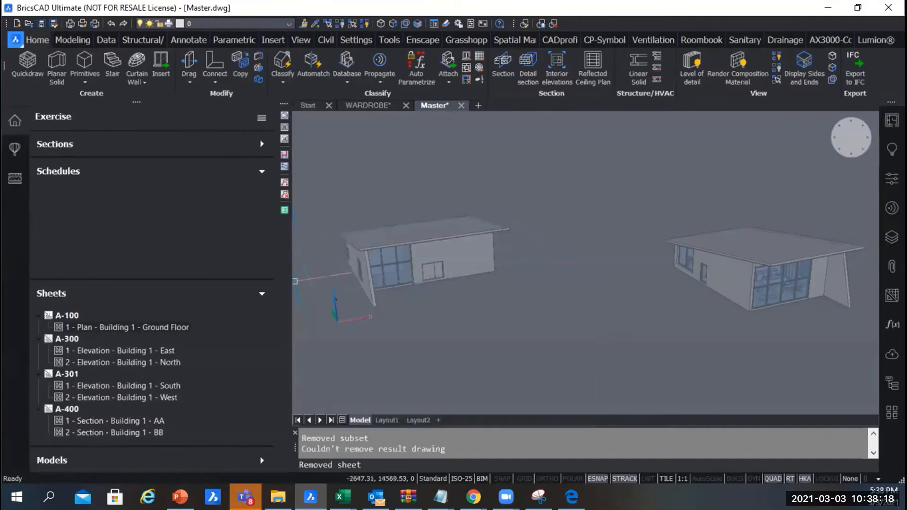
# - Display the Building 1 Ground Floor plan view on sheet A-100 and hide the sheet set list
pyautogui.rightClick(163, 324)
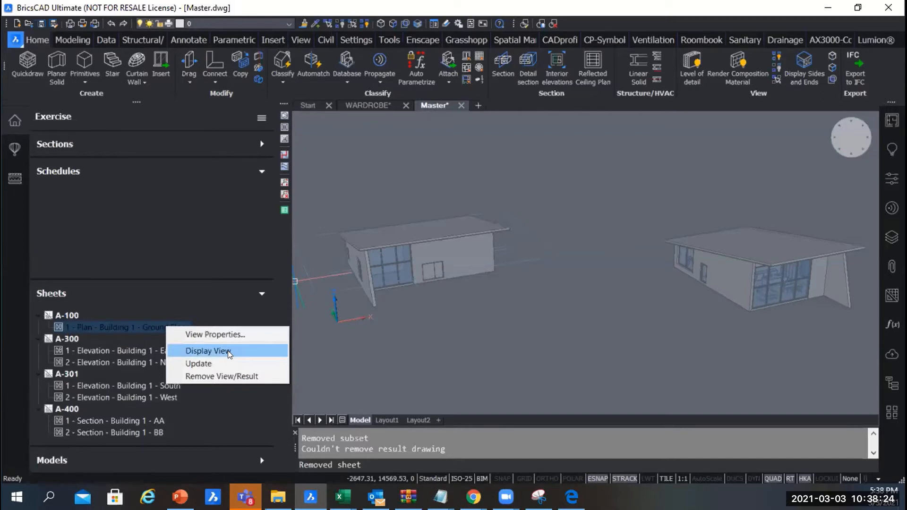
pyautogui.click(228, 350)
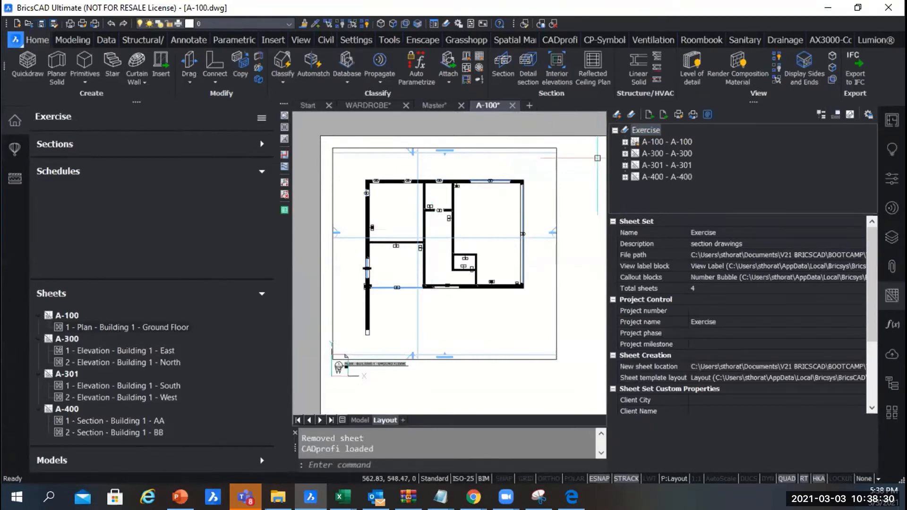
pyautogui.click(892, 295)
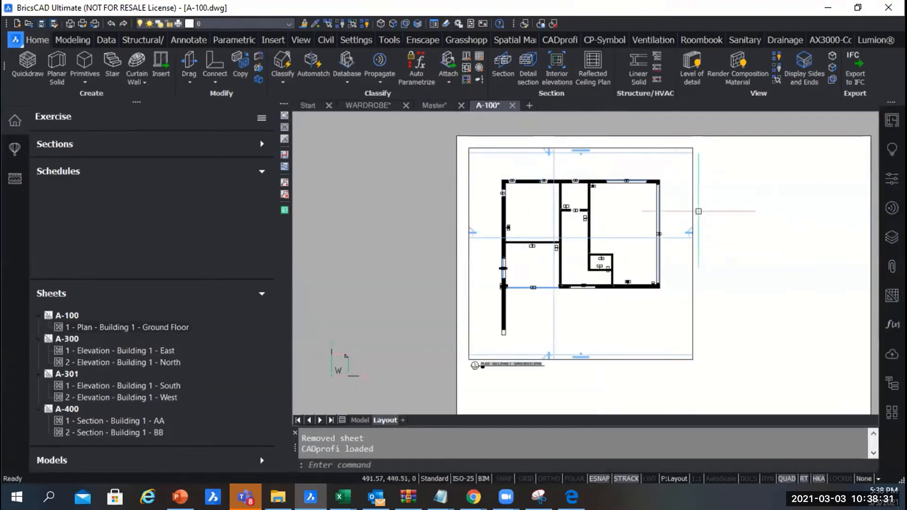
# - Narrow the project browser to give the A-100 drawing more room
pyautogui.click(291, 240)
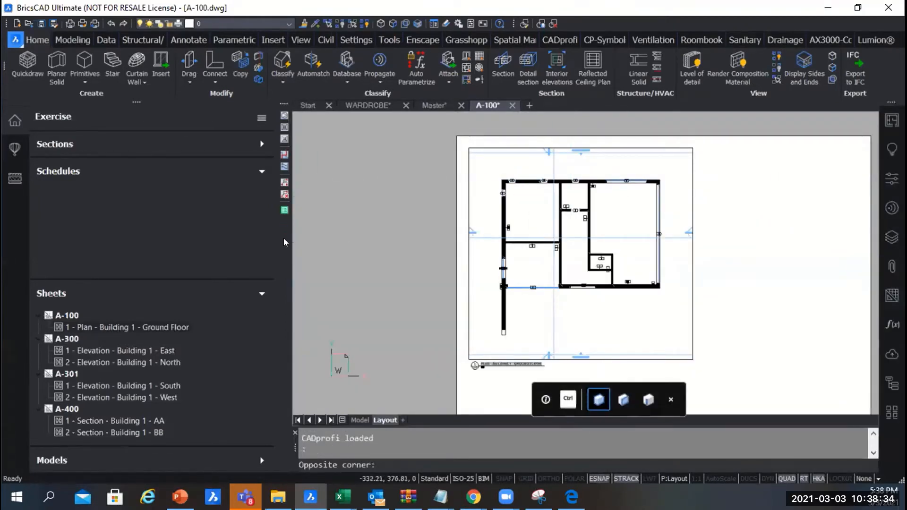
pyautogui.click(299, 227)
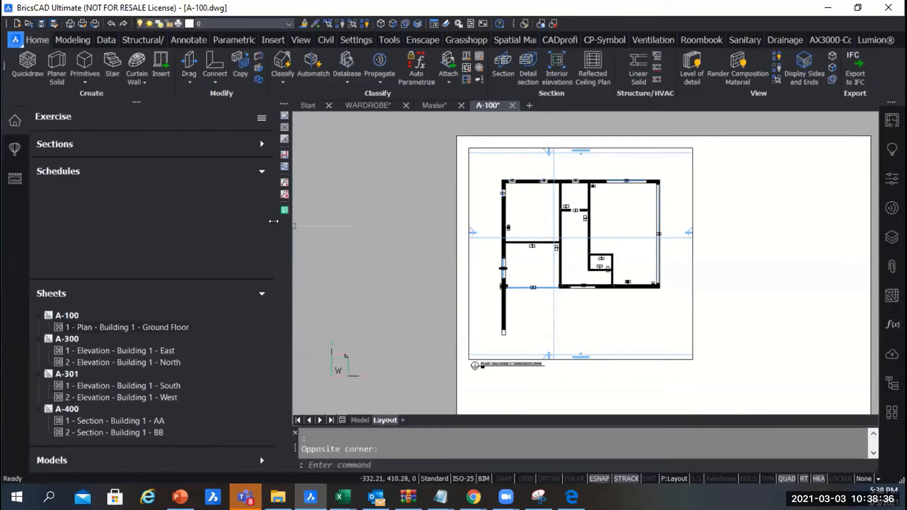
pyautogui.moveTo(274, 221); pyautogui.dragTo(236, 221)
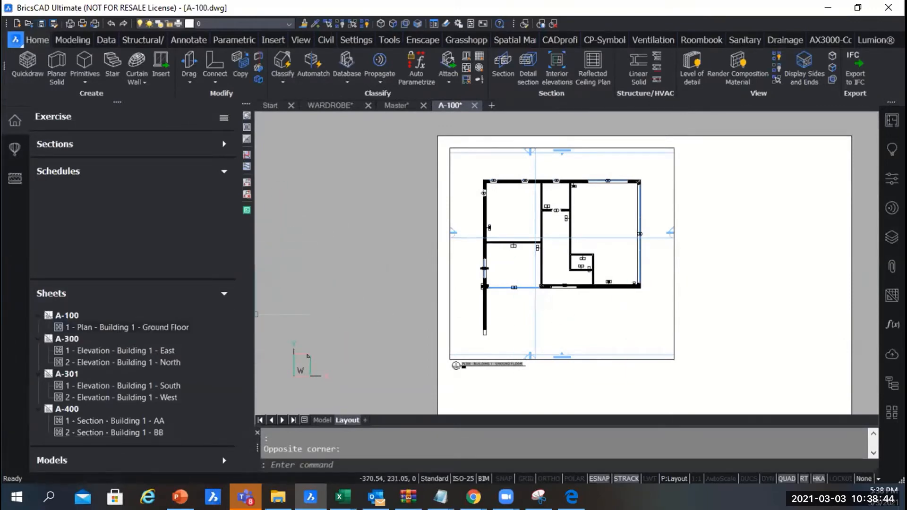
pyautogui.rightClick(100, 326)
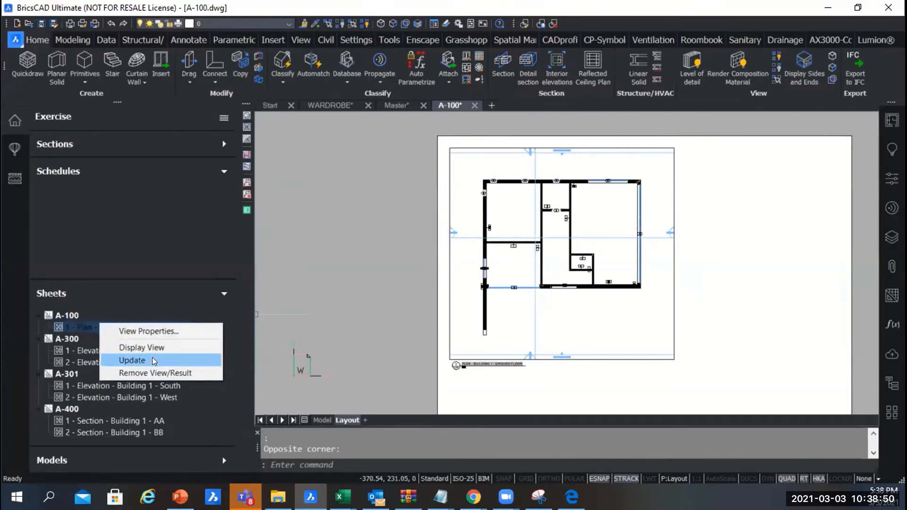
pyautogui.click(223, 119)
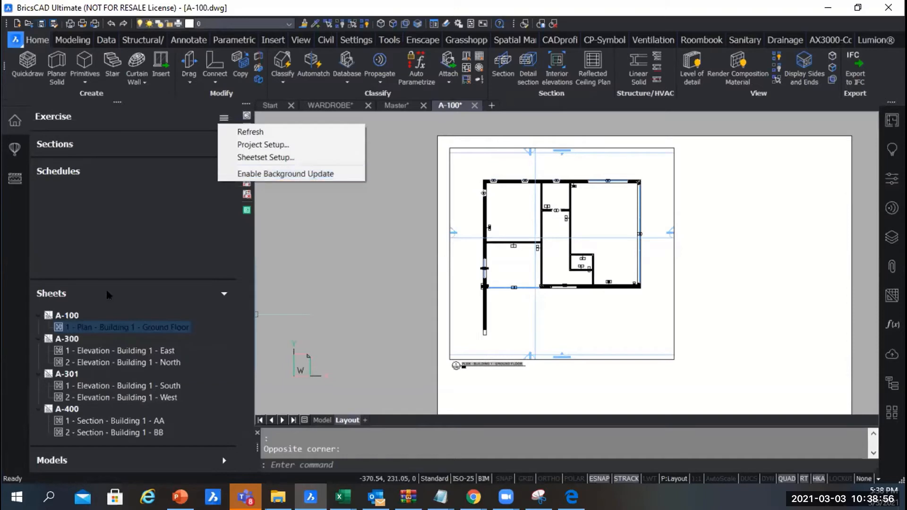
pyautogui.click(89, 322)
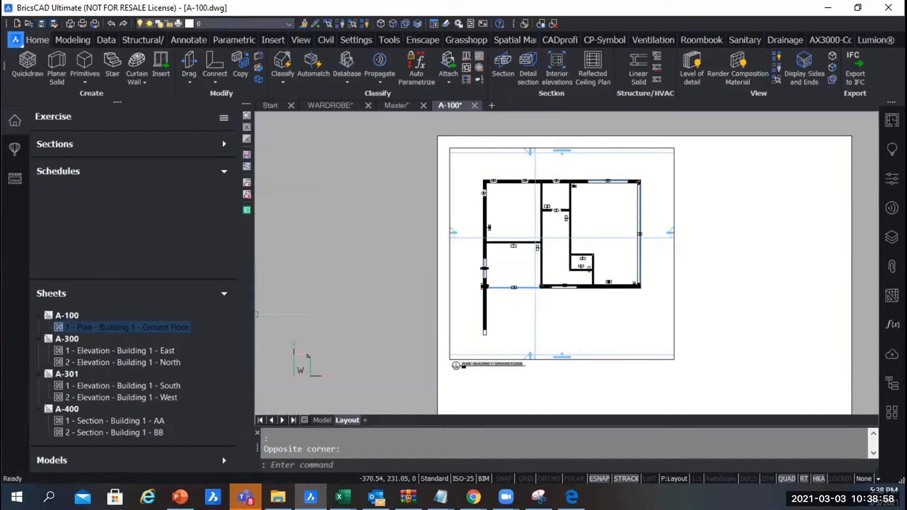
pyautogui.hotkey('alt', 'Tab')
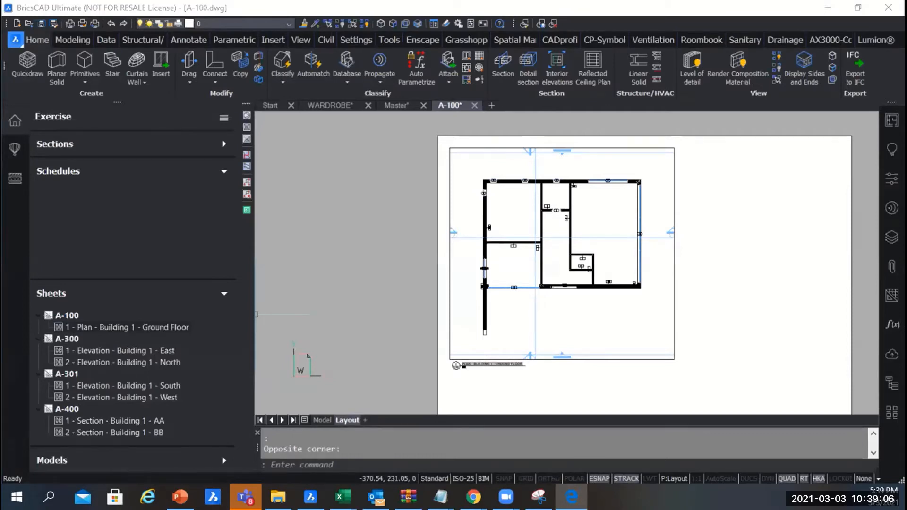
# - Remove the Section - Building 1 - BB view and its result from sheet A-400
pyautogui.click(93, 431)
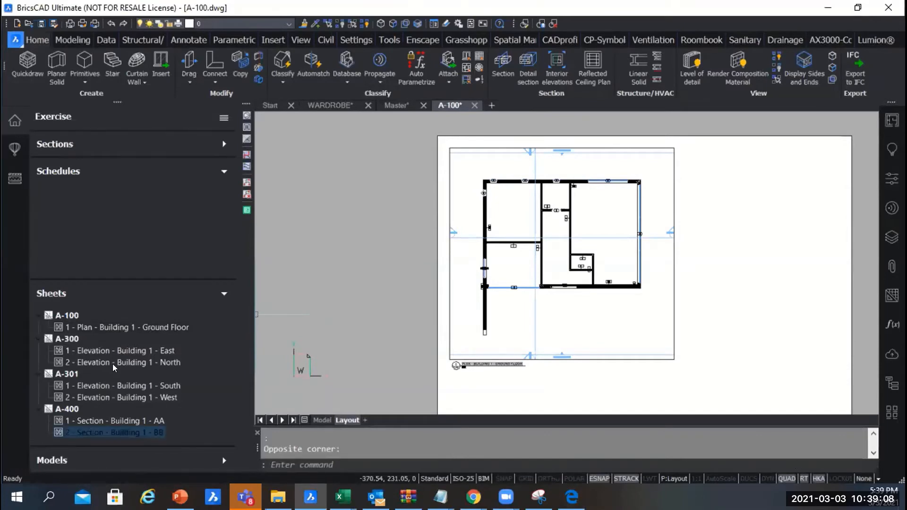
pyautogui.rightClick(119, 431)
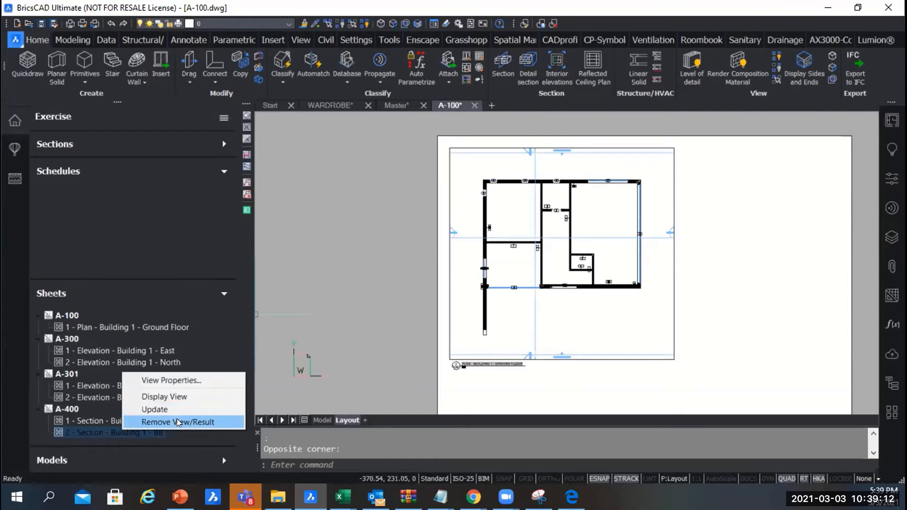
pyautogui.click(177, 422)
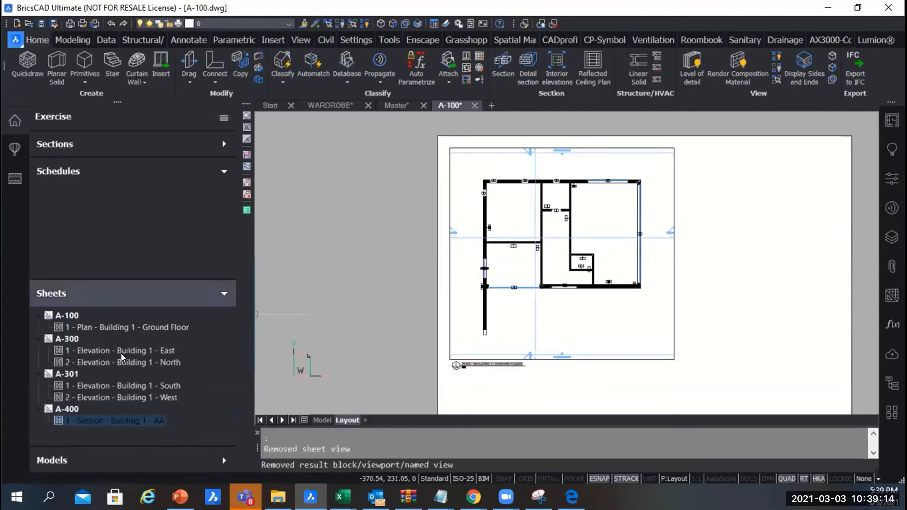
# - Open sheet A-400 and erase the leftover tags below the section AA view
pyautogui.rightClick(61, 407)
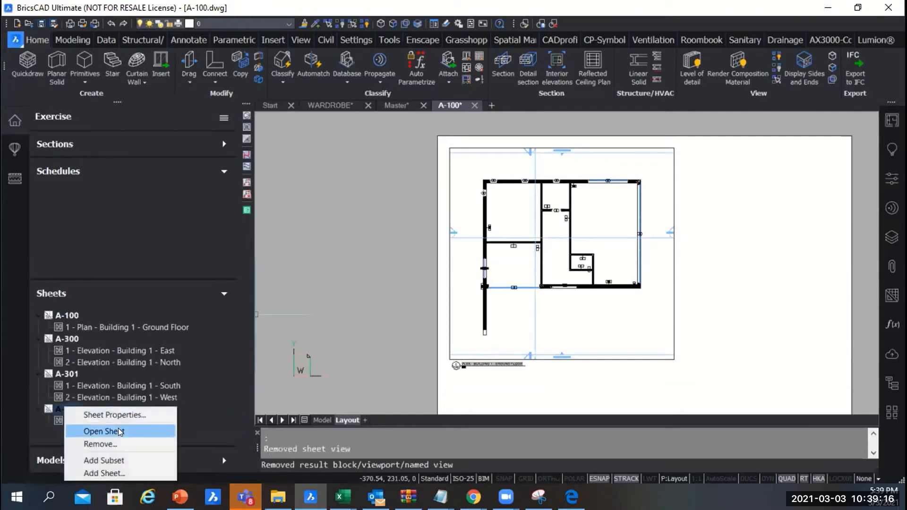
pyautogui.click(119, 432)
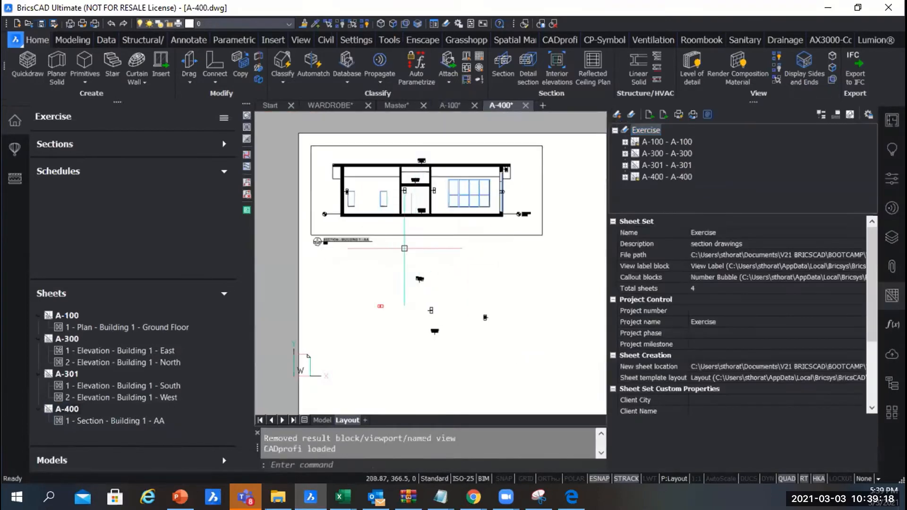
pyautogui.click(343, 265)
pyautogui.click(510, 372)
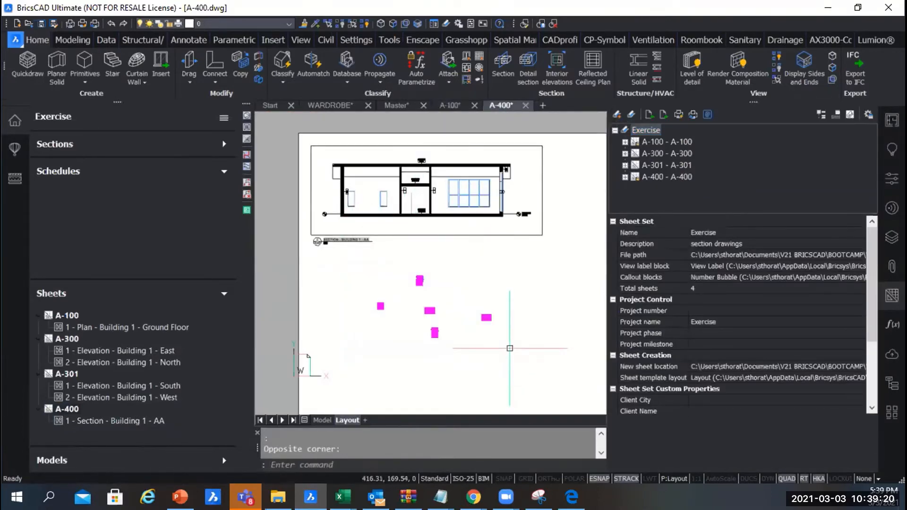
pyautogui.press('Delete')
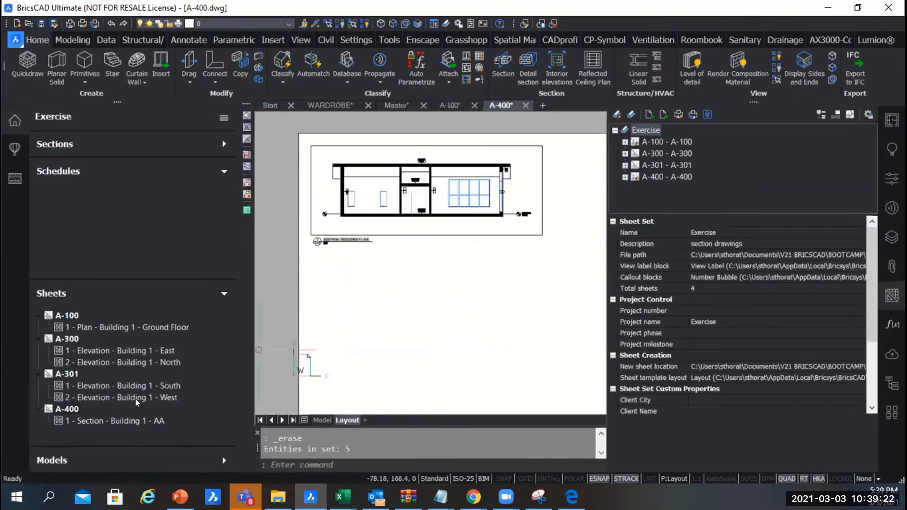
# - Close sheet A-400 without saving and hide the sheet set list beside the A-100 plan
pyautogui.click(526, 105)
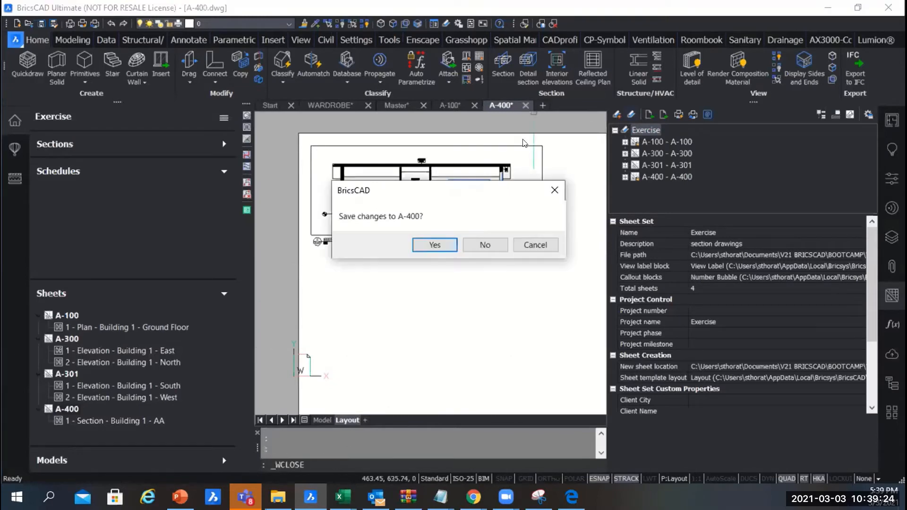
pyautogui.click(484, 244)
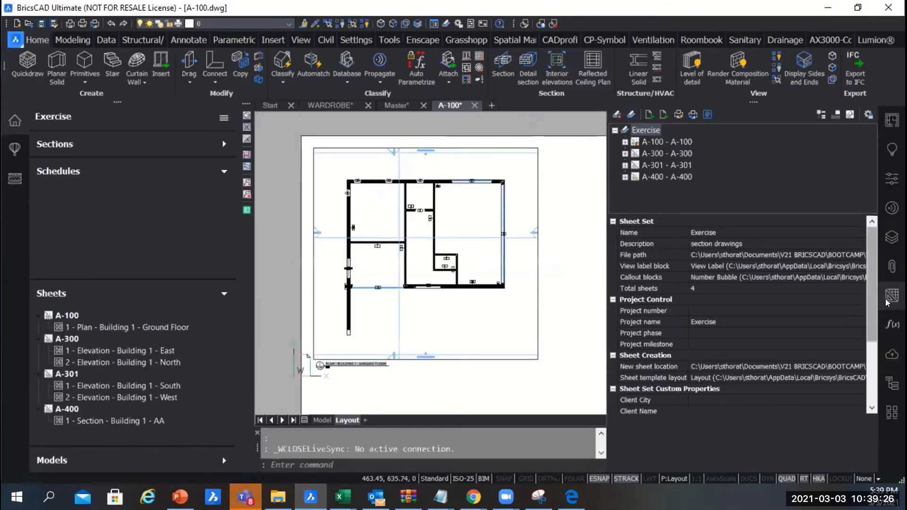
pyautogui.click(888, 299)
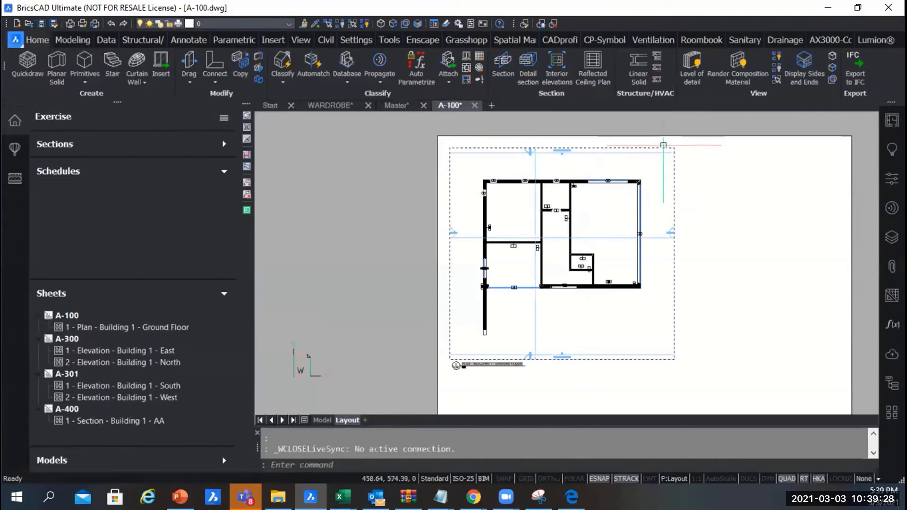
pyautogui.scroll(1, 664, 145)
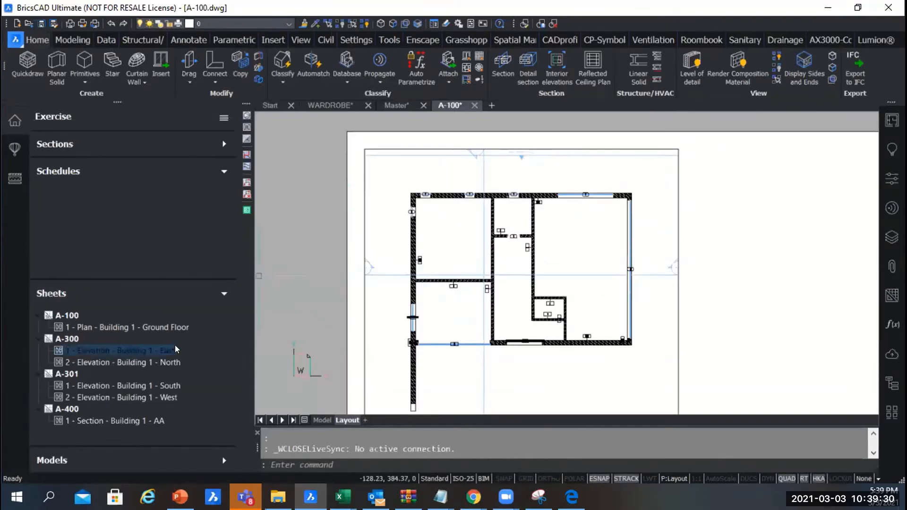
pyautogui.hotkey('alt', 'Tab')
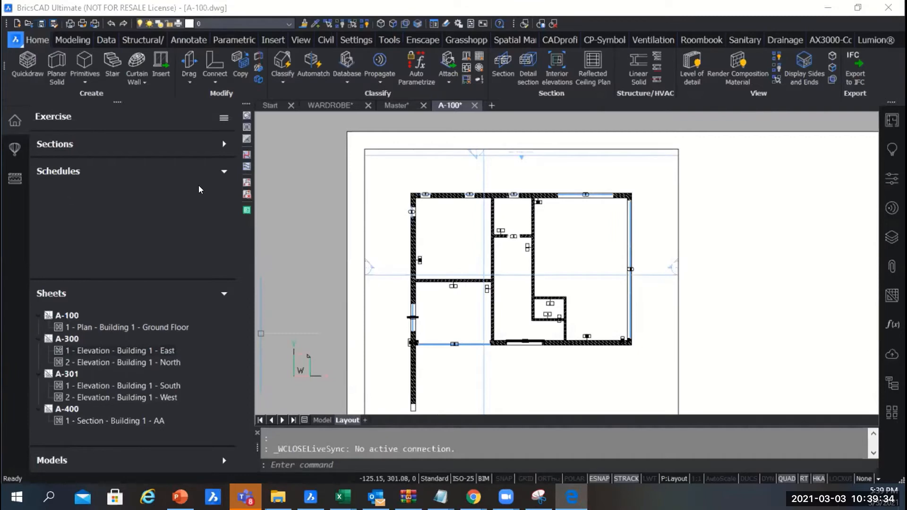
# - Collapse the project's Schedules and Sheets lists, and expand Models to view the options available for the Building 1 model
pyautogui.click(224, 171)
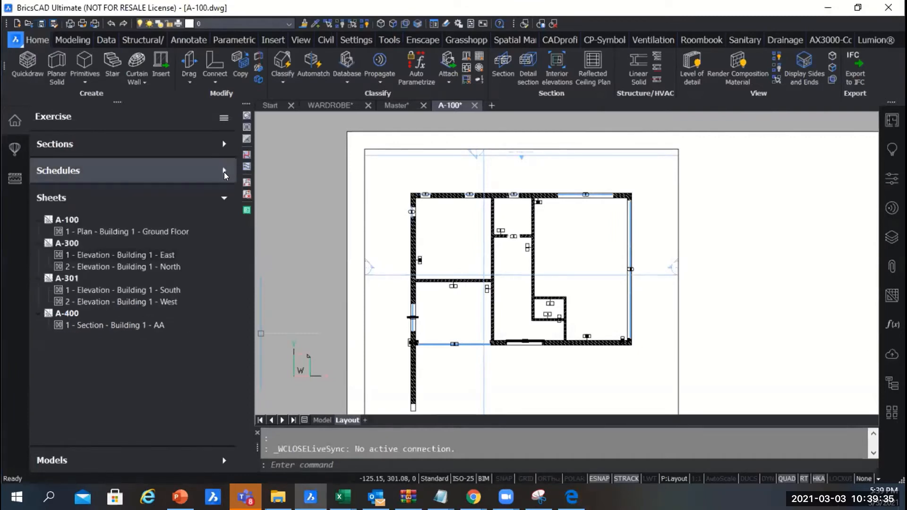
pyautogui.click(216, 195)
pyautogui.click(50, 225)
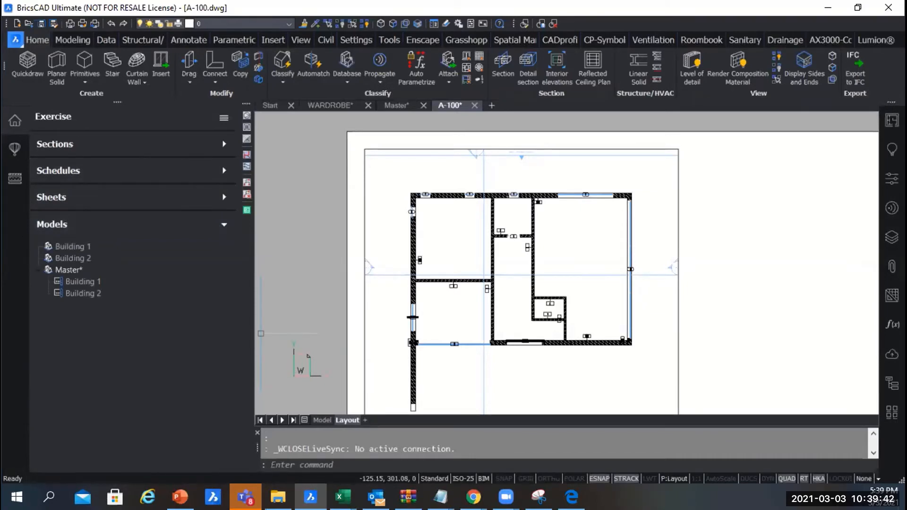
pyautogui.rightClick(79, 247)
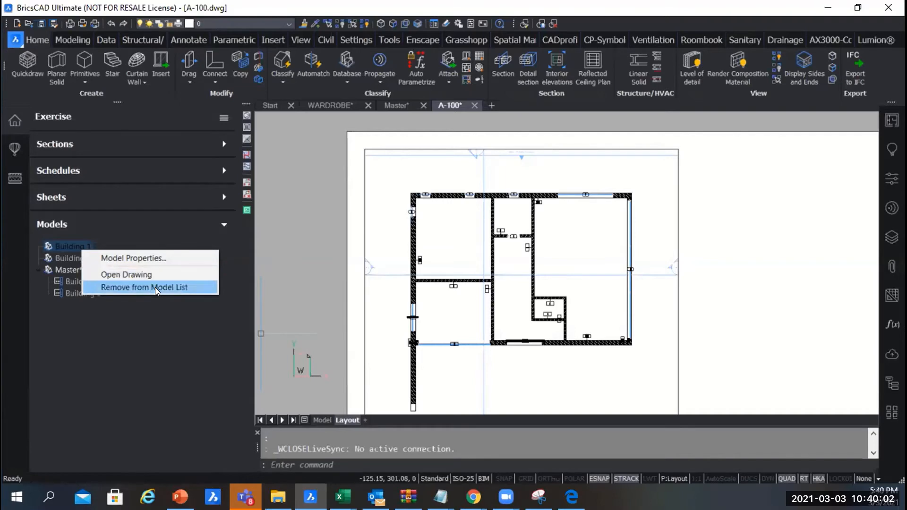
pyautogui.click(144, 318)
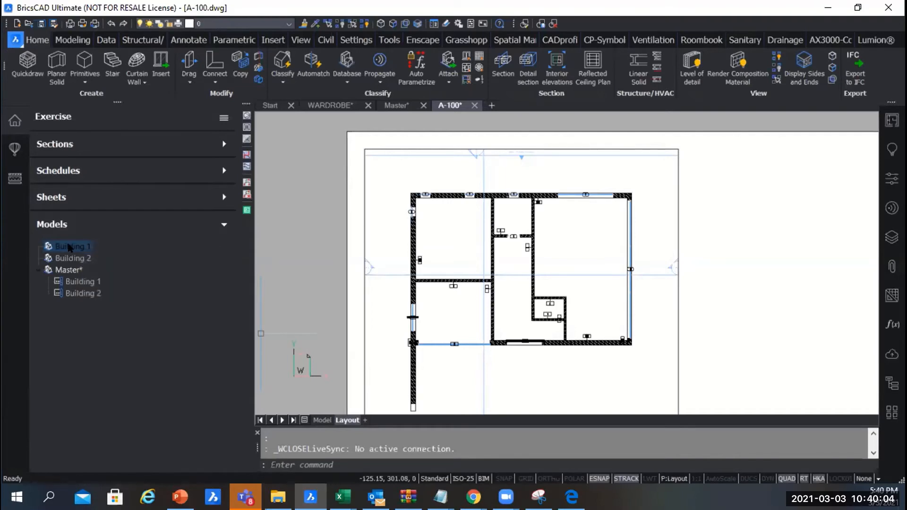
# - View the properties of the Building 1 model, close them unchanged and collapse the Models list
pyautogui.rightClick(70, 246)
pyautogui.click(131, 254)
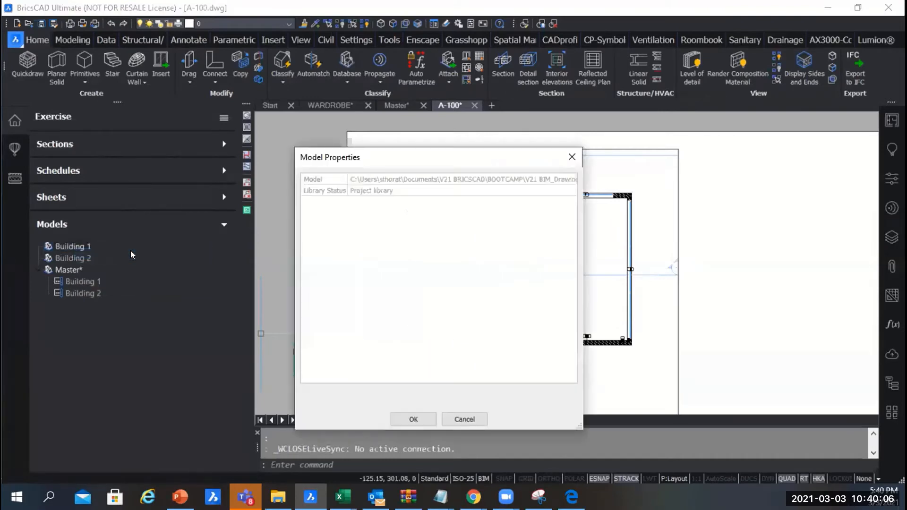
pyautogui.click(570, 154)
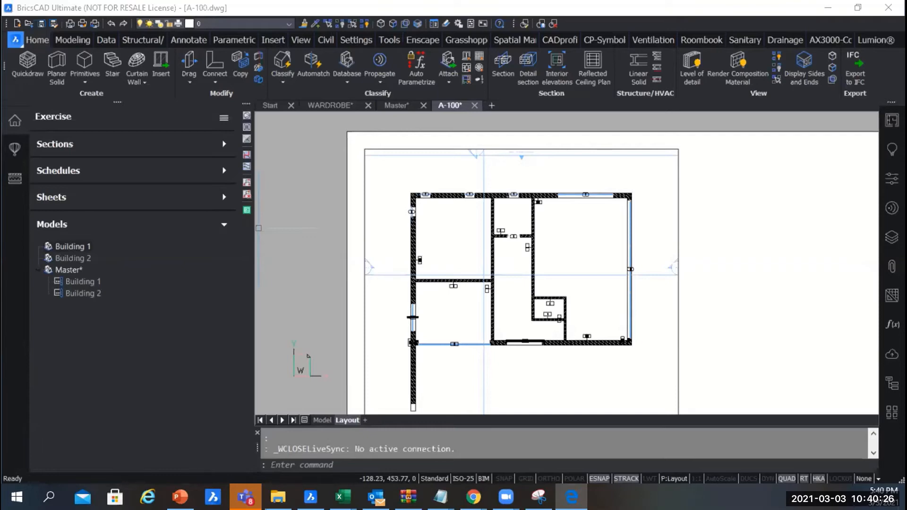
pyautogui.click(219, 221)
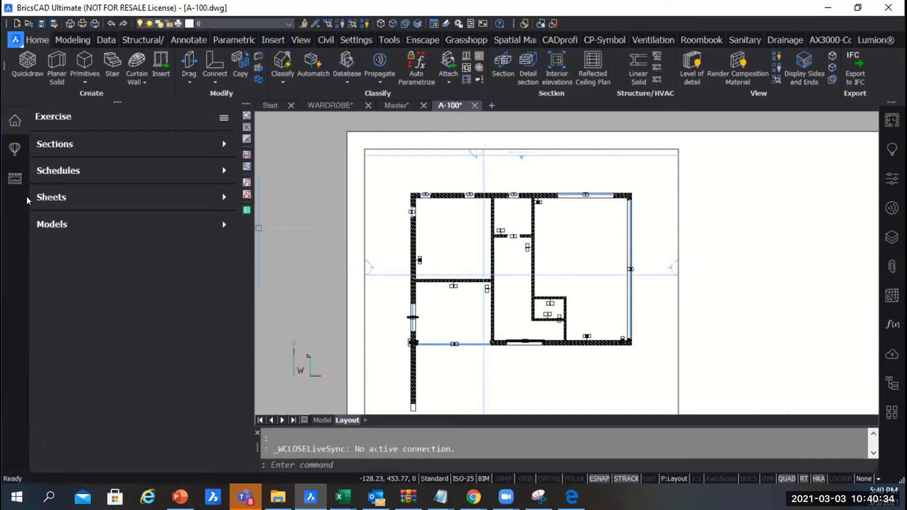
# - Open the Exercise project's Project Setup and review its folder, sheetset and model drawings, toggling Building 1.dwg off and back on
pyautogui.click(223, 119)
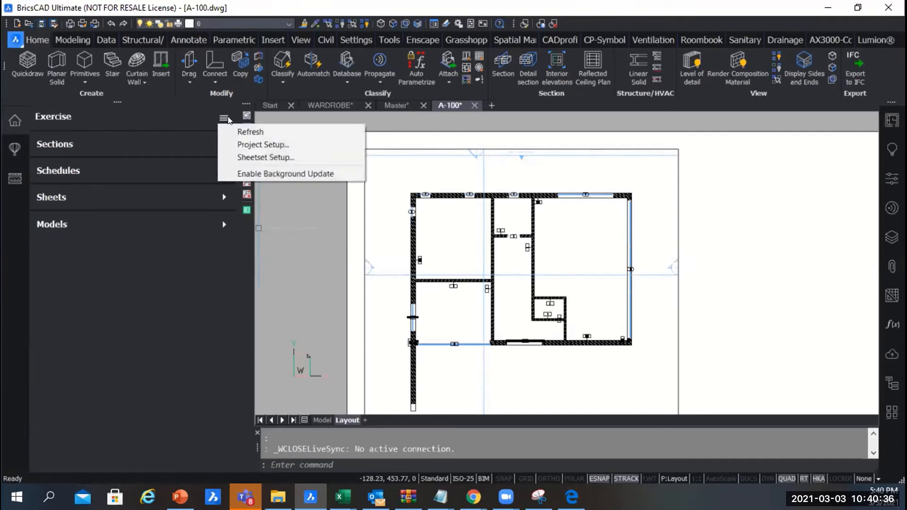
pyautogui.click(251, 145)
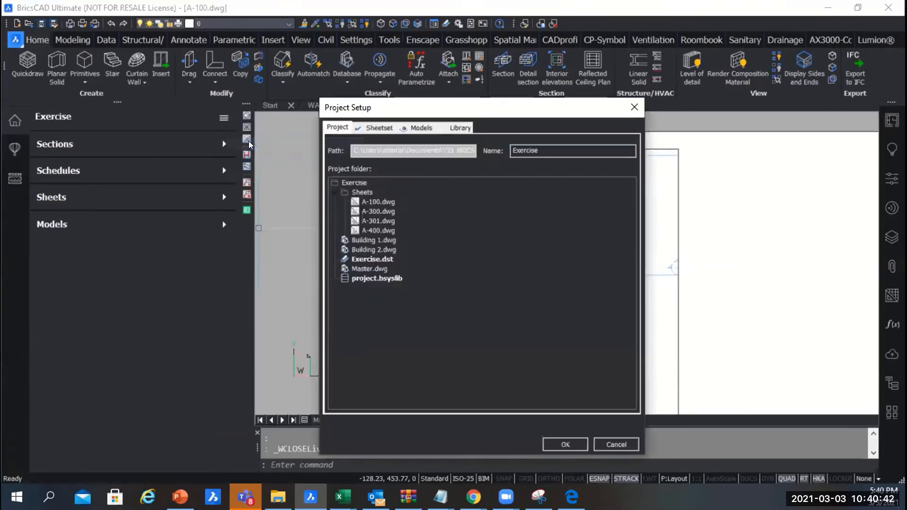
pyautogui.click(375, 125)
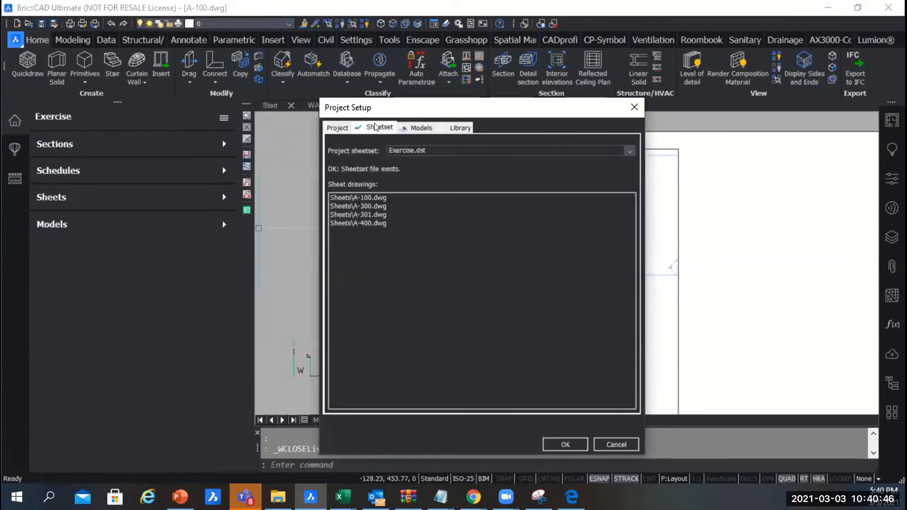
pyautogui.click(437, 152)
pyautogui.click(419, 128)
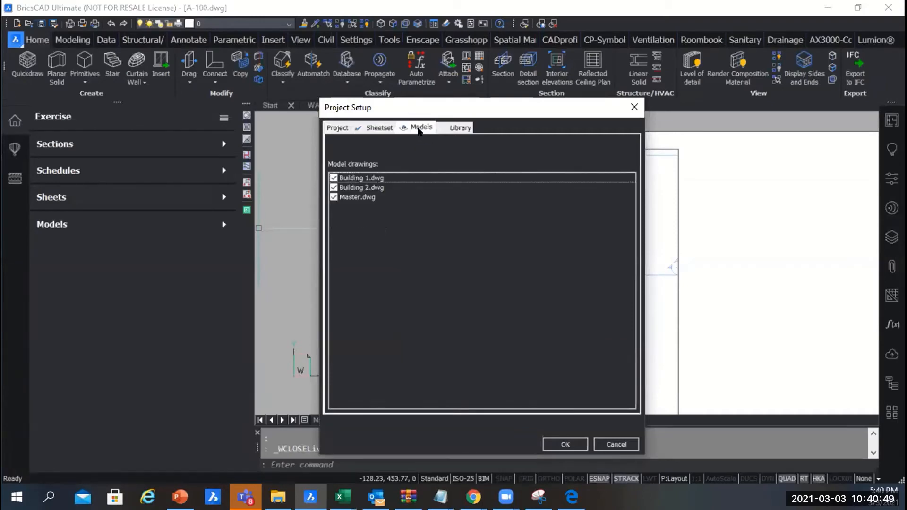
pyautogui.click(333, 178)
pyautogui.click(334, 178)
# - Review the project library choices and the drawings linked to project.bsyslib, and close Project Setup without changes
pyautogui.click(452, 126)
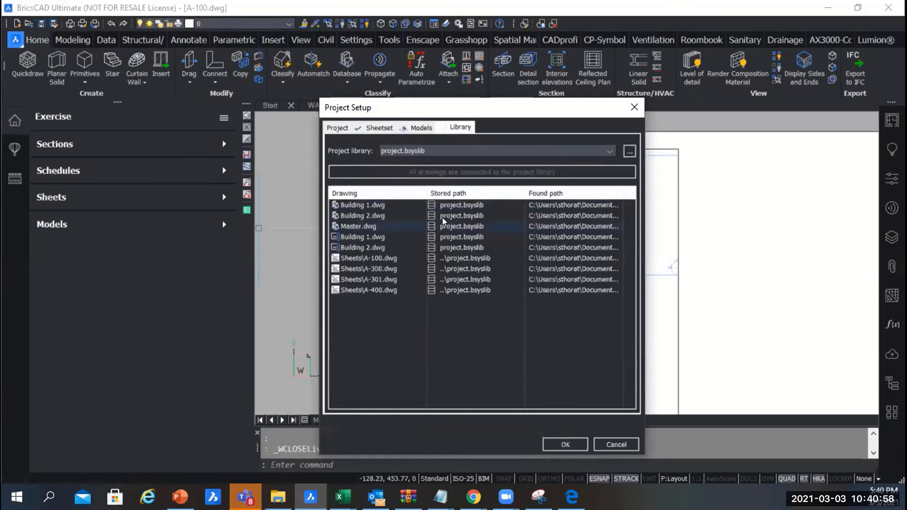
pyautogui.click(608, 151)
pyautogui.click(607, 151)
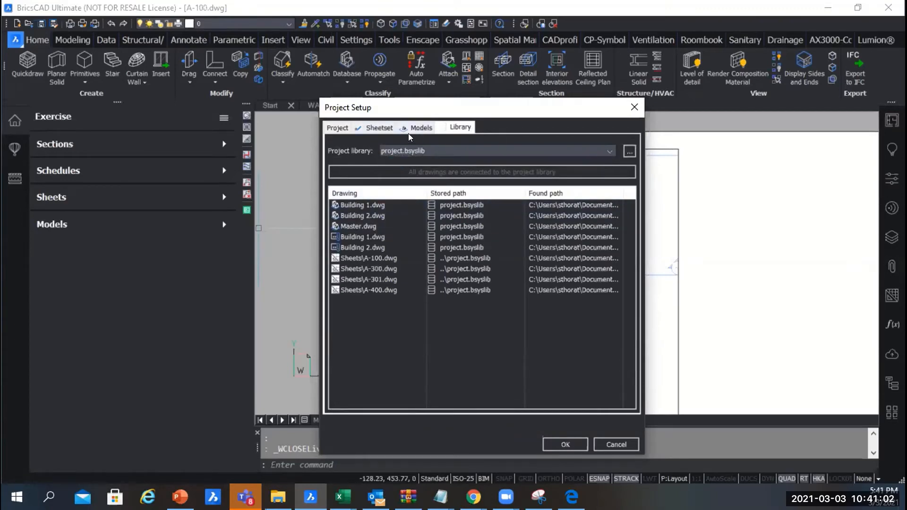
pyautogui.click(364, 132)
pyautogui.click(635, 107)
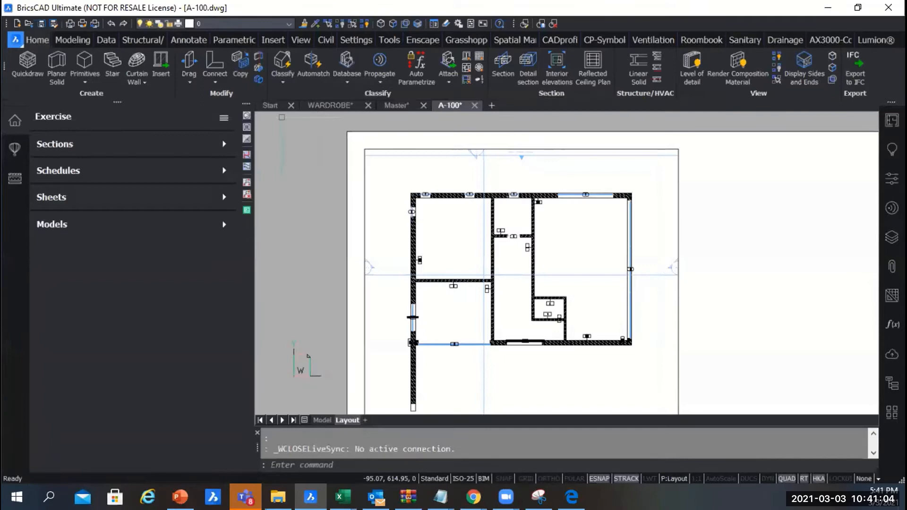
# - Open Sheetset Setup to examine its sections, sheet preview and configuration, and cancel without creating sheets
pyautogui.click(220, 118)
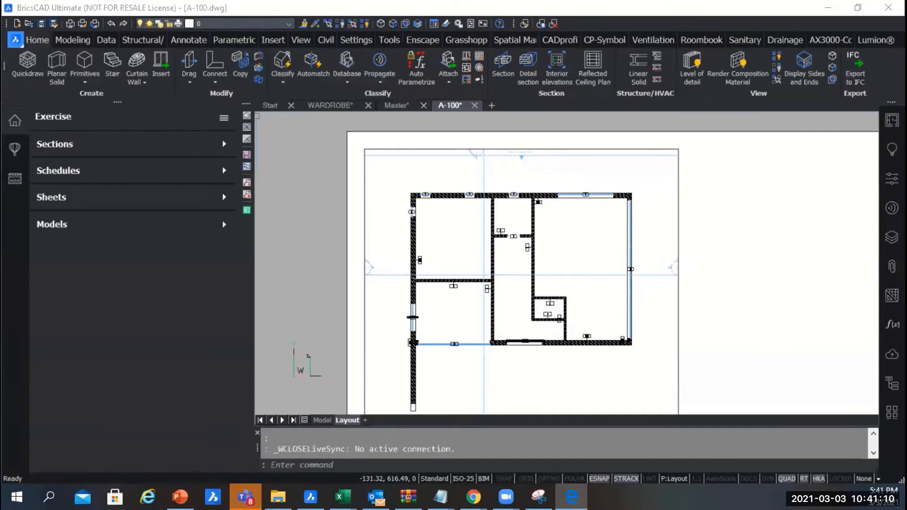
pyautogui.click(221, 119)
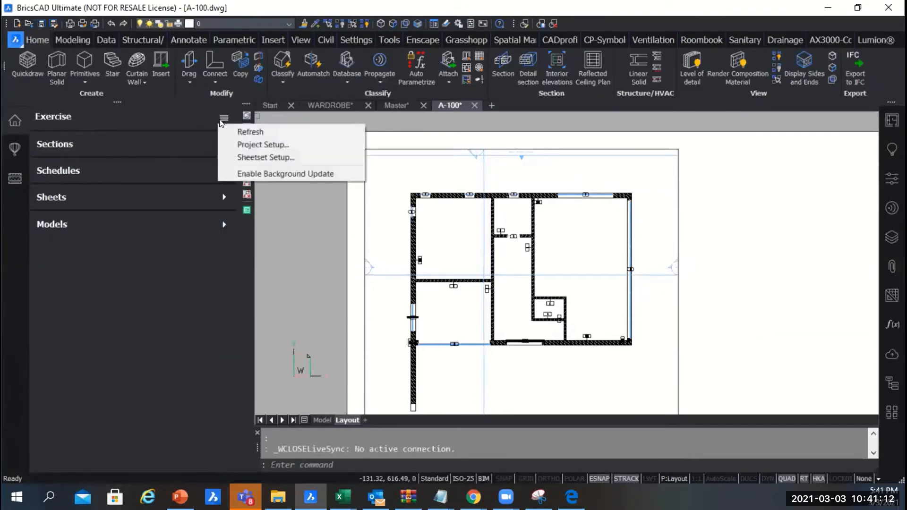
pyautogui.click(276, 155)
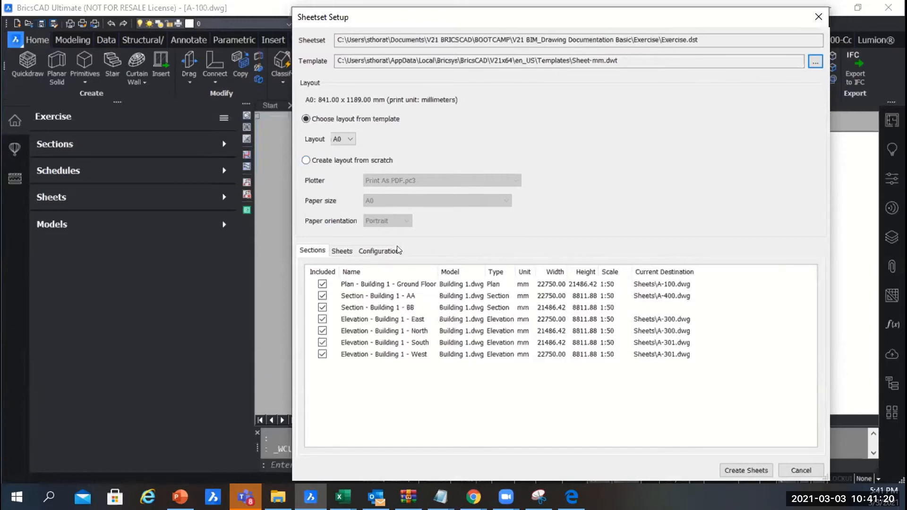
pyautogui.click(336, 251)
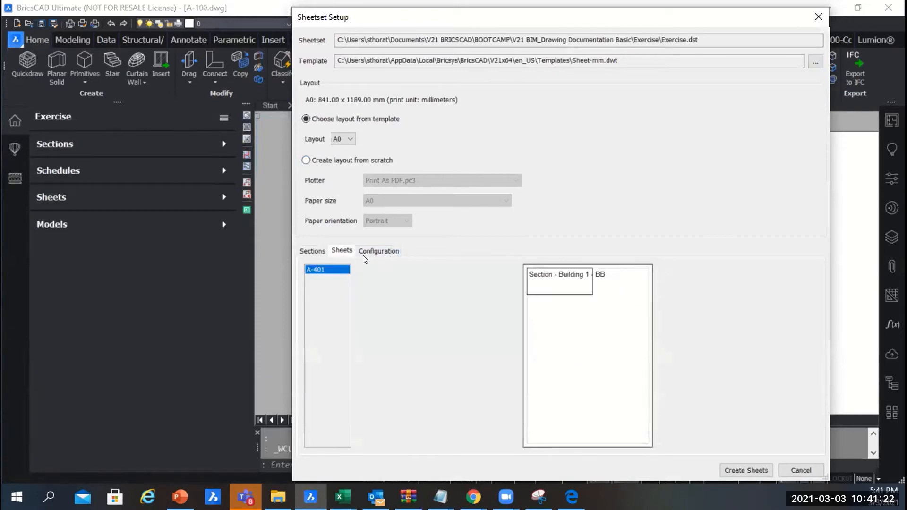
pyautogui.click(369, 251)
pyautogui.click(310, 250)
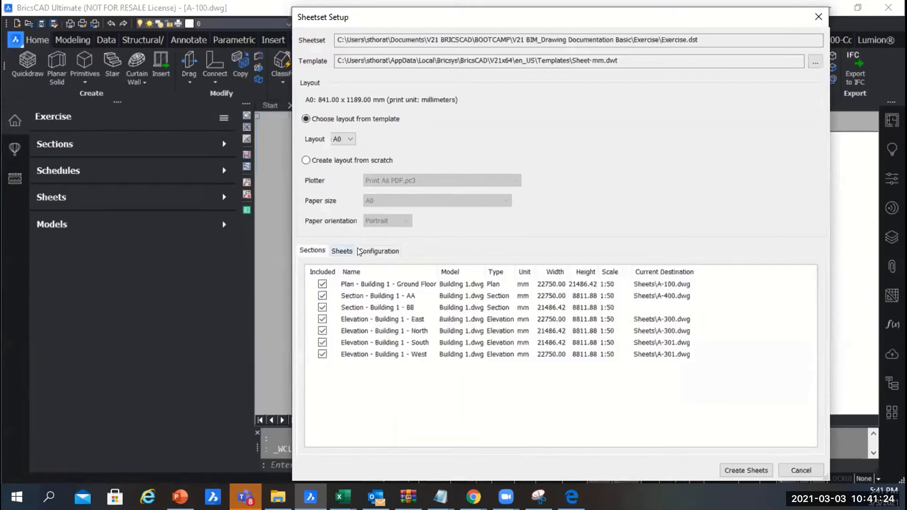
pyautogui.click(364, 250)
pyautogui.click(343, 251)
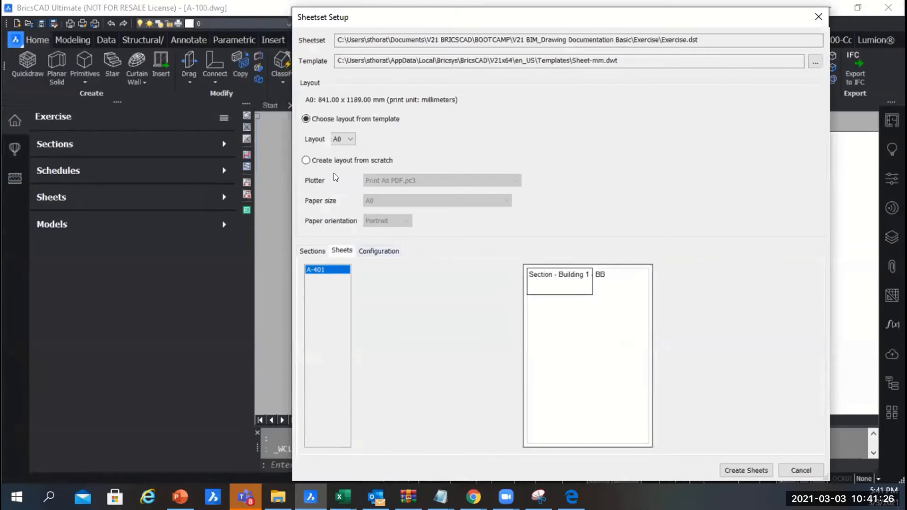
pyautogui.click(788, 469)
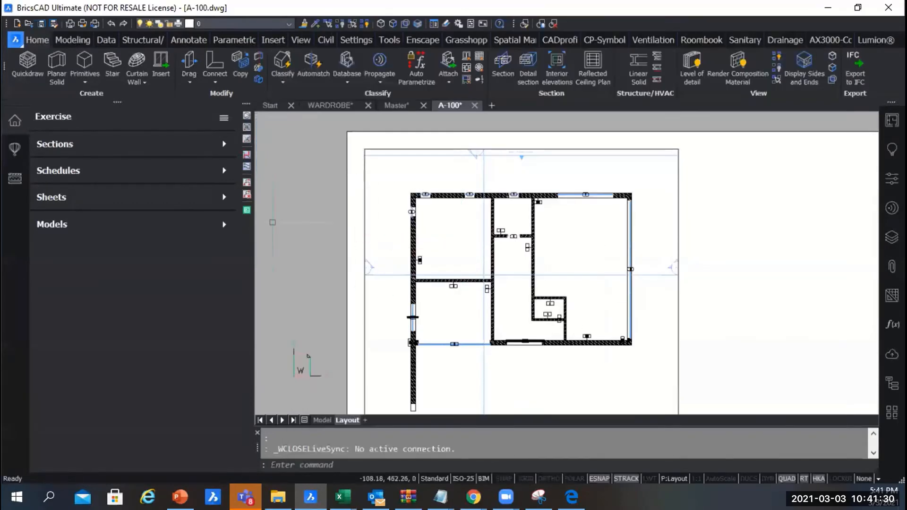
# - Reopen Project Setup to examine how the drawings connect to the project library, and close it without changes
pyautogui.hotkey('alt', 'Tab')
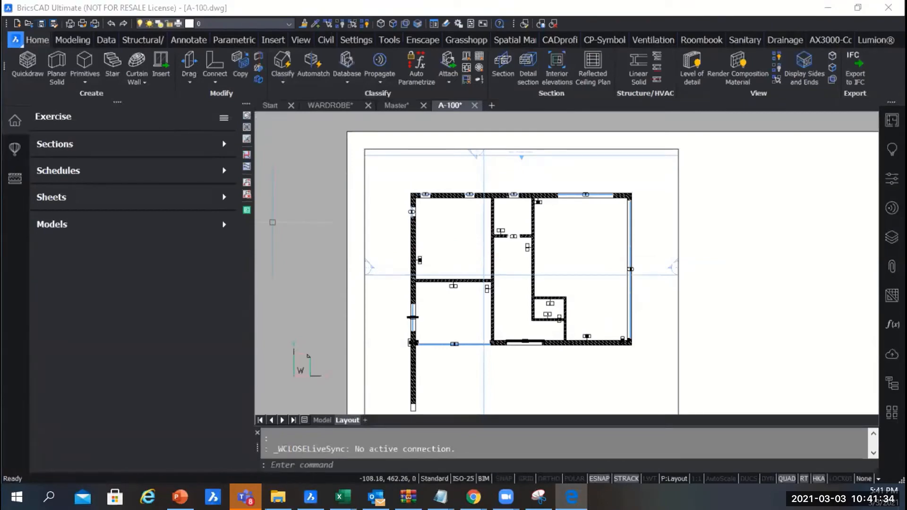
pyautogui.click(227, 121)
pyautogui.click(225, 119)
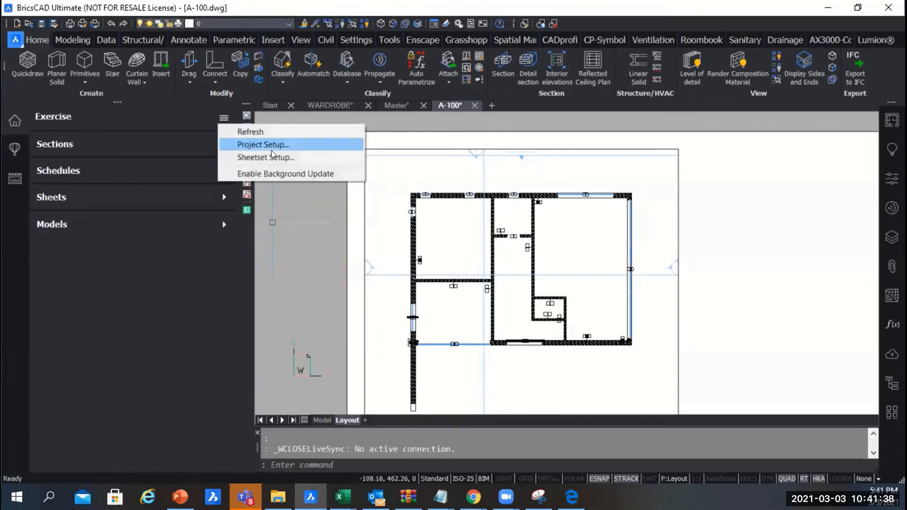
pyautogui.click(311, 146)
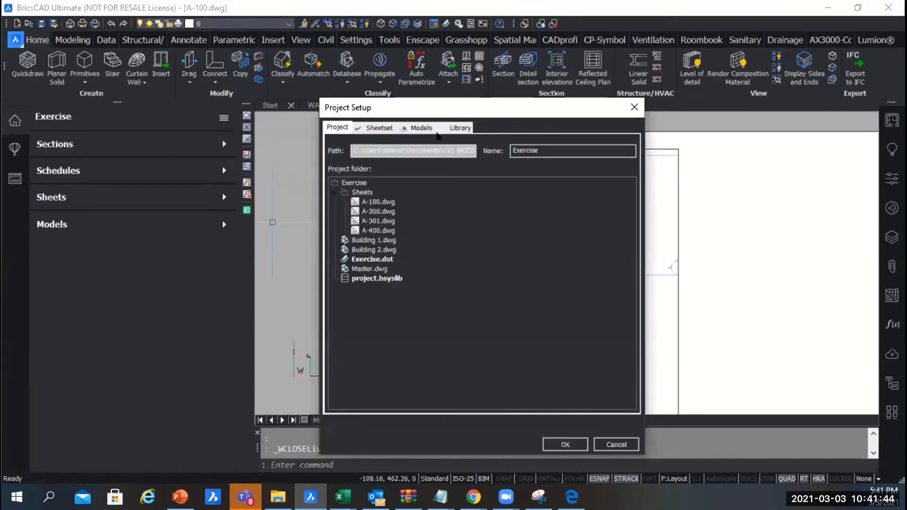
pyautogui.click(460, 127)
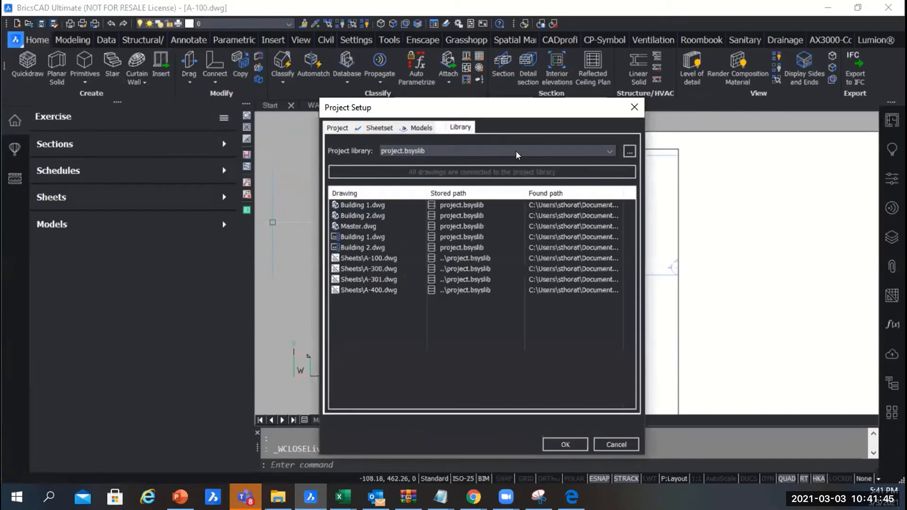
pyautogui.click(559, 153)
pyautogui.click(559, 153)
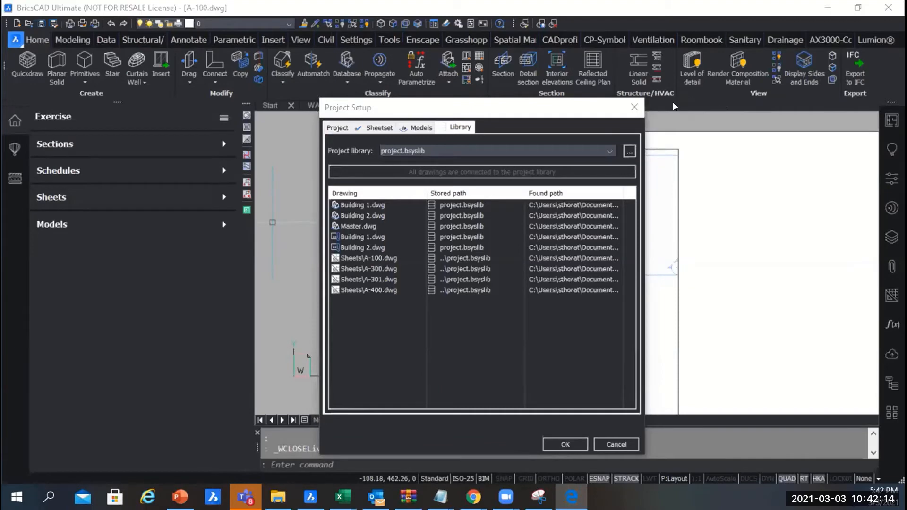
pyautogui.click(634, 107)
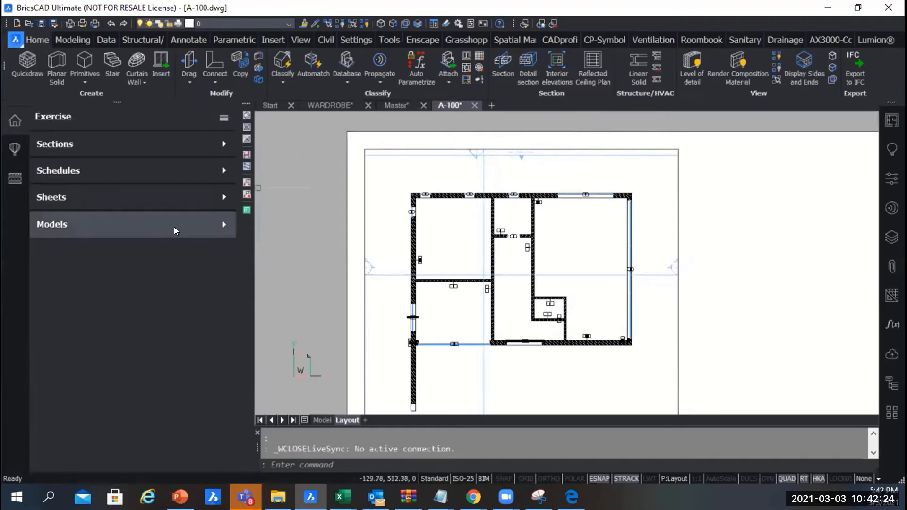
# - Collapse the project's Sections and Sheets lists and expand Models to view the buildings referenced by Master
pyautogui.click(220, 224)
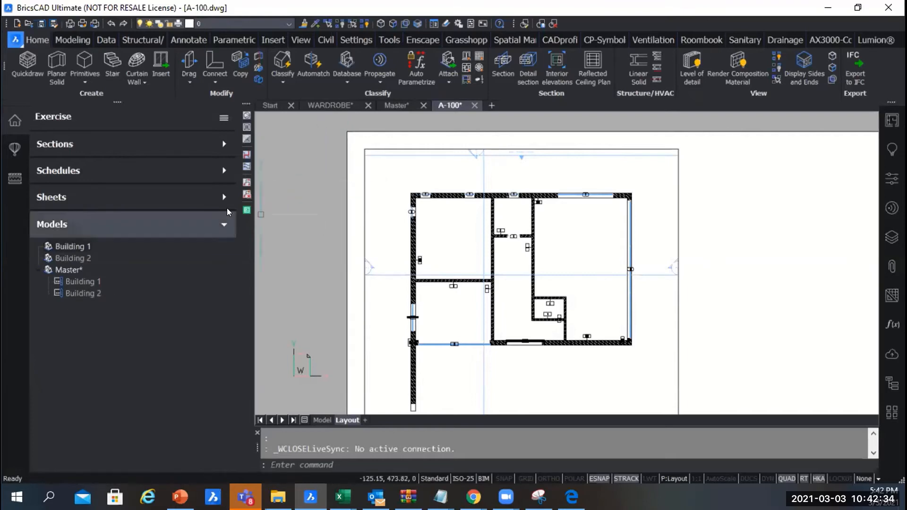
pyautogui.click(226, 224)
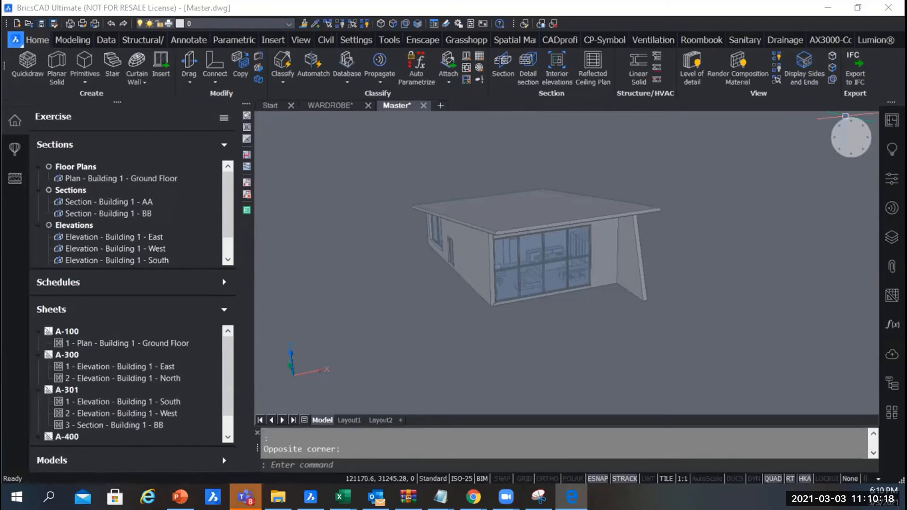
pyautogui.click(291, 260)
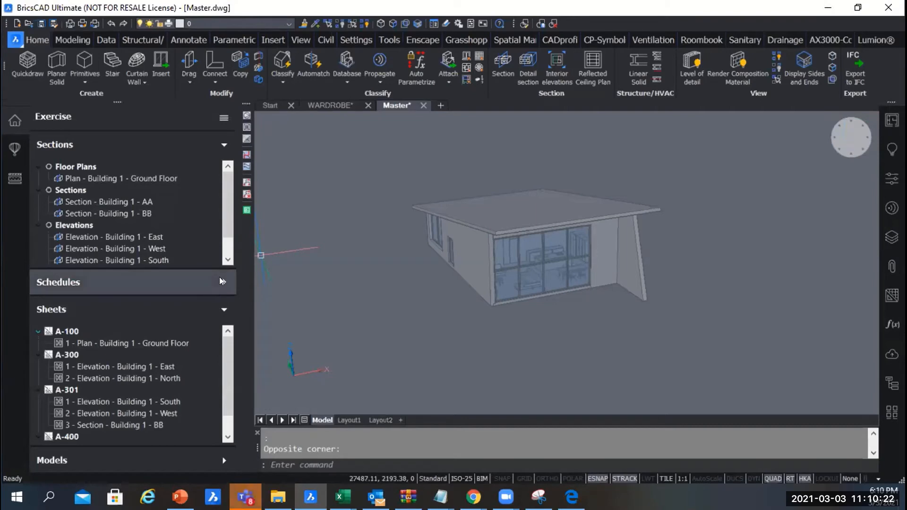
pyautogui.click(224, 144)
pyautogui.click(223, 198)
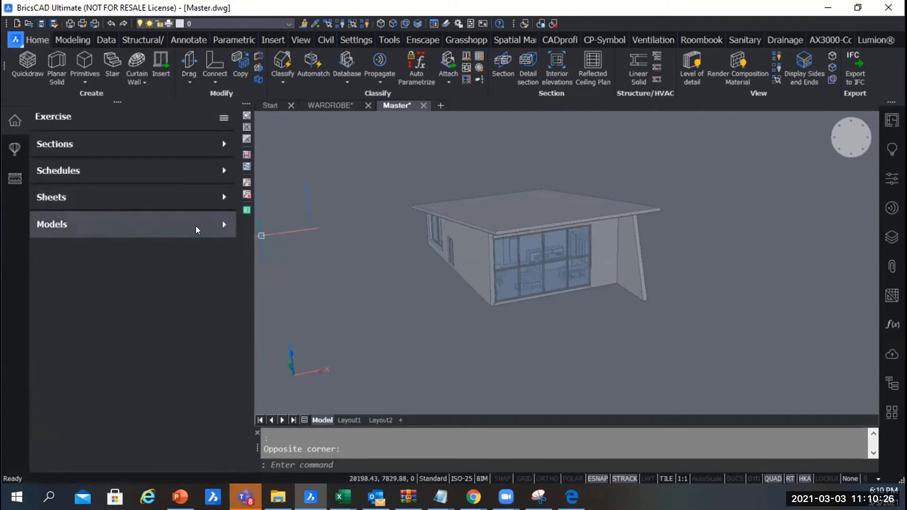
pyautogui.click(225, 225)
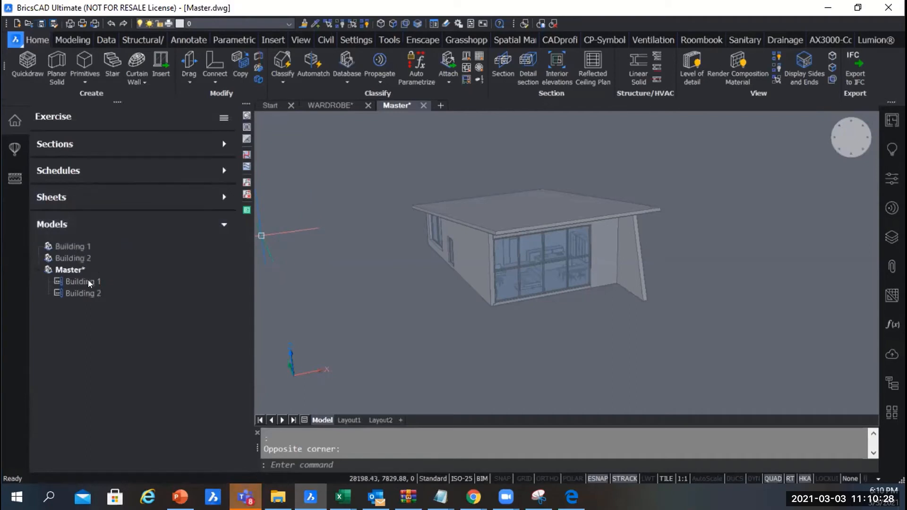
# - Open the Building 2 external reference from the Master model as its own drawing
pyautogui.scroll(-5, 404, 279)
pyautogui.scroll(6, 405, 279)
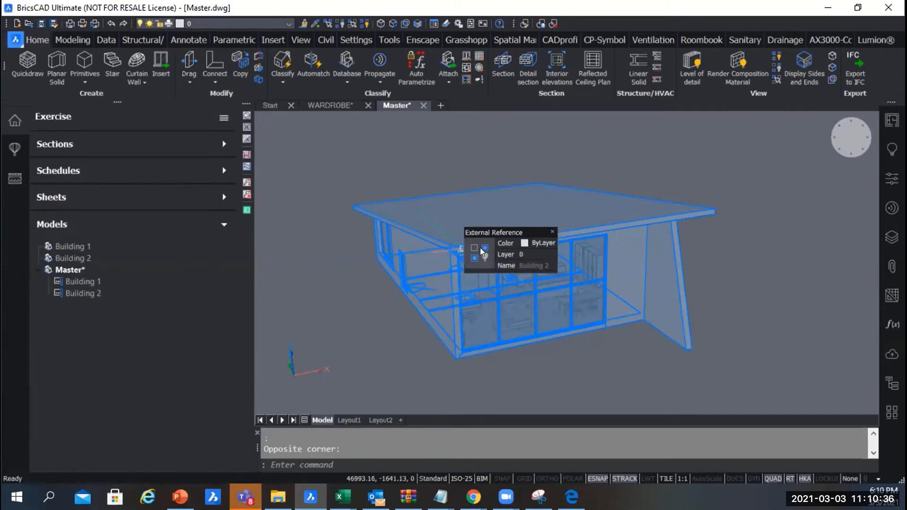
pyautogui.moveTo(483, 252)
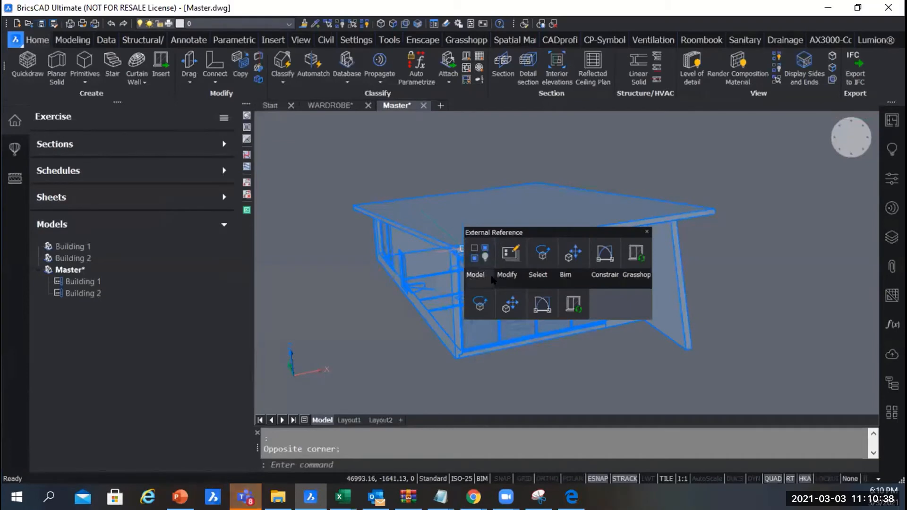
pyautogui.moveTo(513, 276)
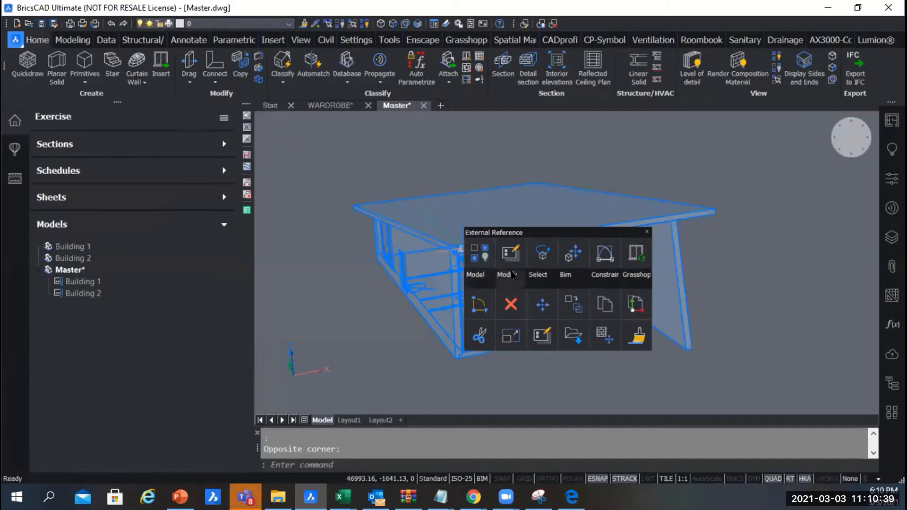
pyautogui.click(571, 337)
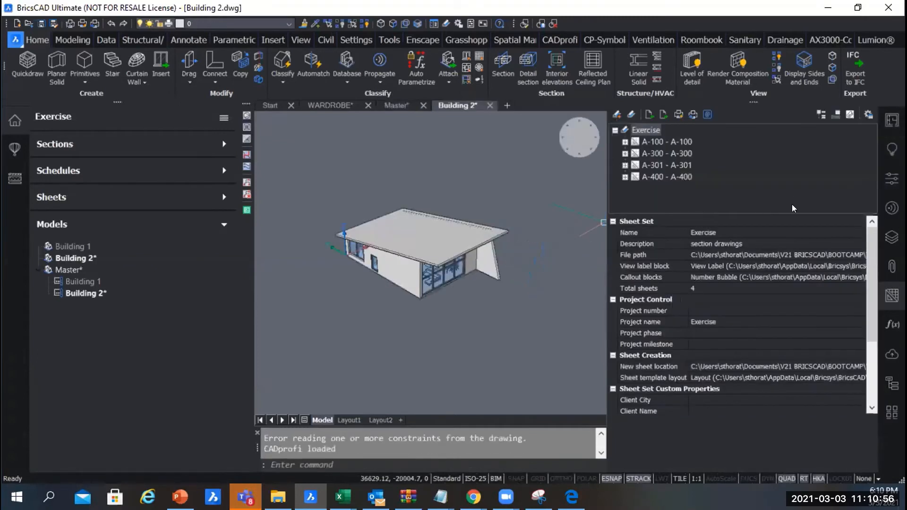
# - Hide the sheet set list and the project browser to inspect the Building 2 model's exterior in a wider view
pyautogui.click(892, 297)
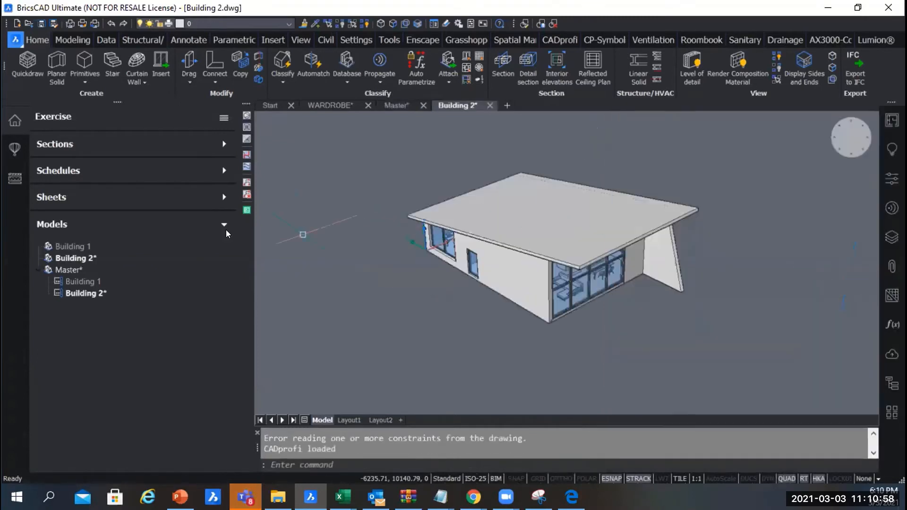
pyautogui.click(15, 149)
pyautogui.scroll(5, 360, 196)
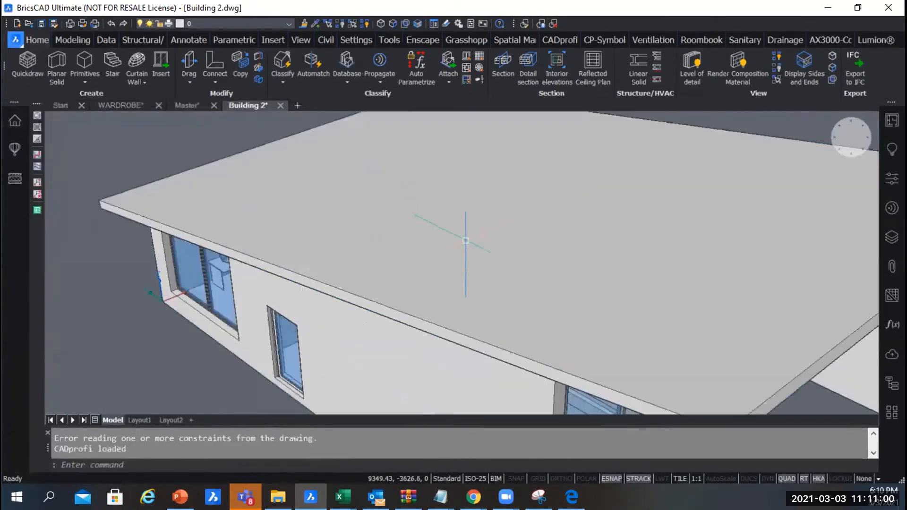
pyautogui.scroll(-5, 466, 241)
pyautogui.keyDown('shift'); pyautogui.moveTo(634, 326); pyautogui.dragTo(664, 333, button='middle'); pyautogui.keyUp('shift')
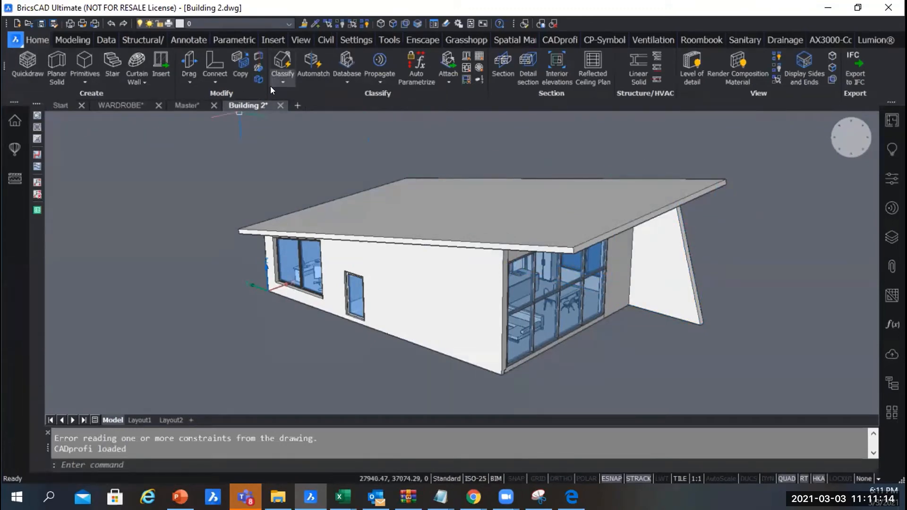
pyautogui.click(282, 81)
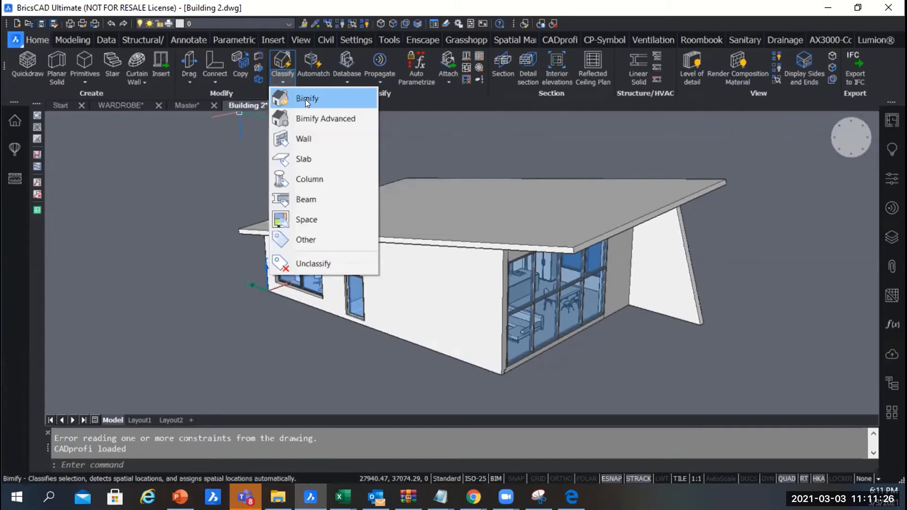
pyautogui.click(613, 139)
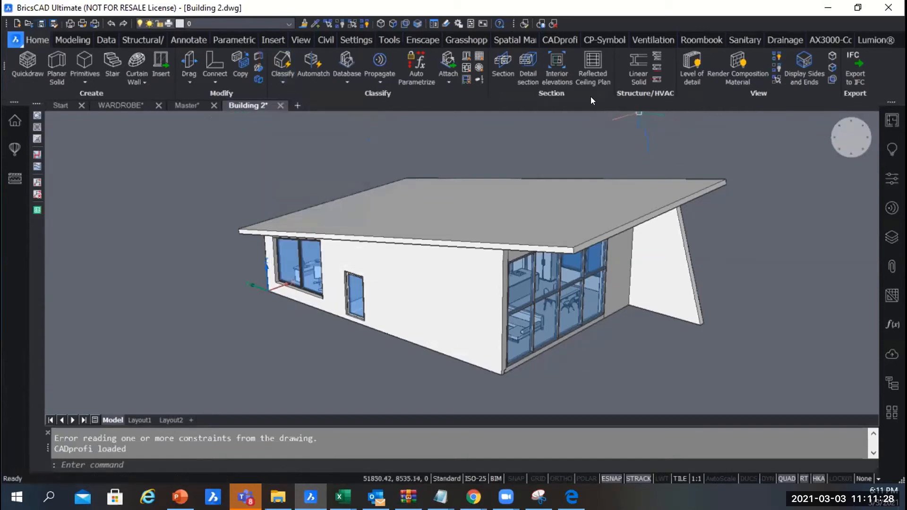
pyautogui.click(502, 71)
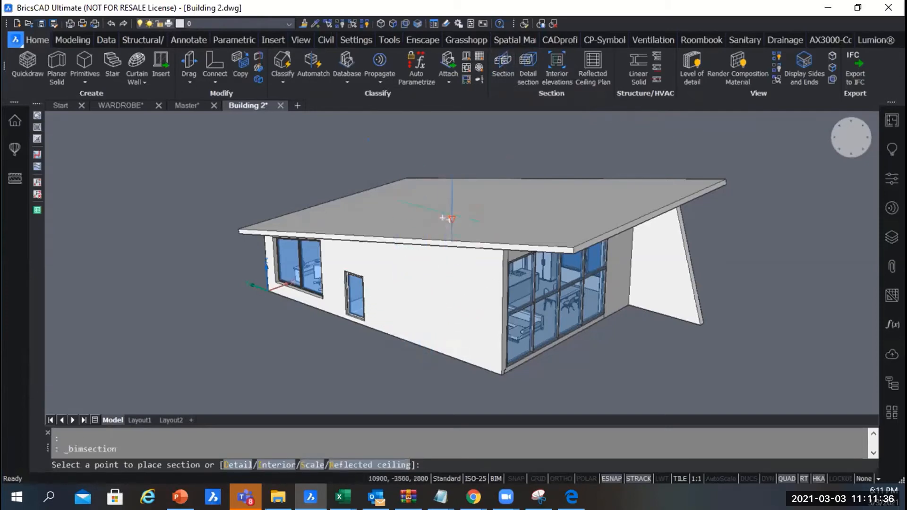
pyautogui.scroll(3, 451, 208)
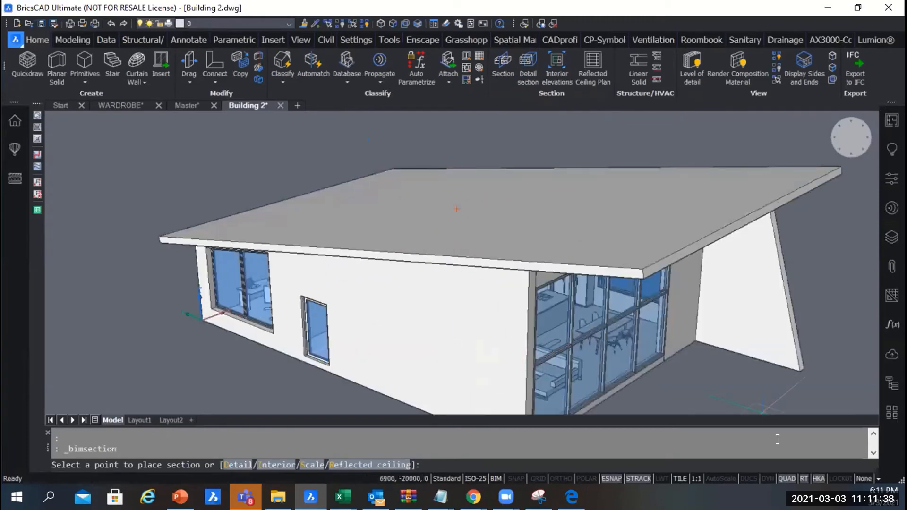
pyautogui.click(749, 479)
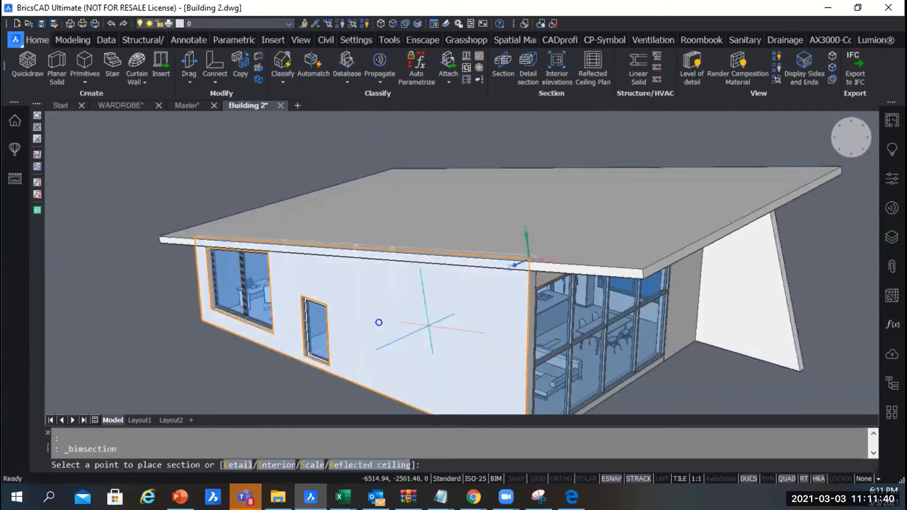
pyautogui.scroll(-2, 378, 319)
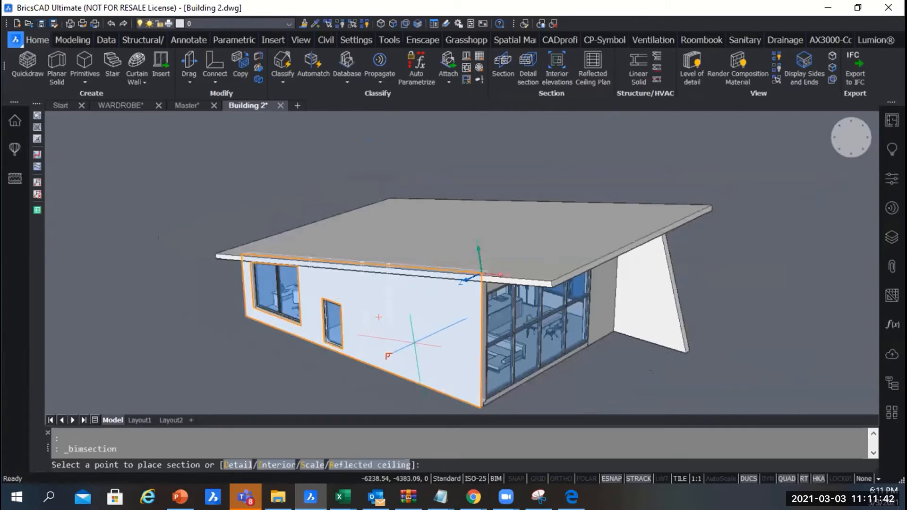
pyautogui.click(418, 339)
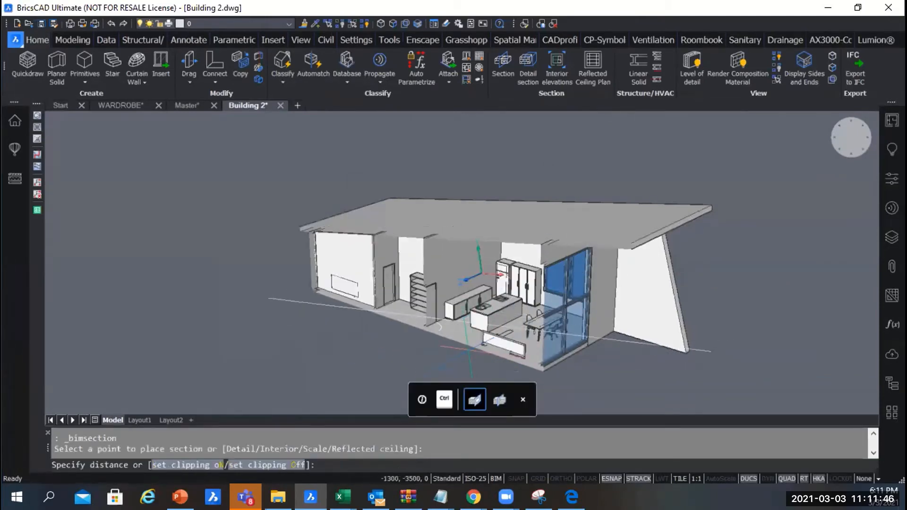
pyautogui.press('Escape')
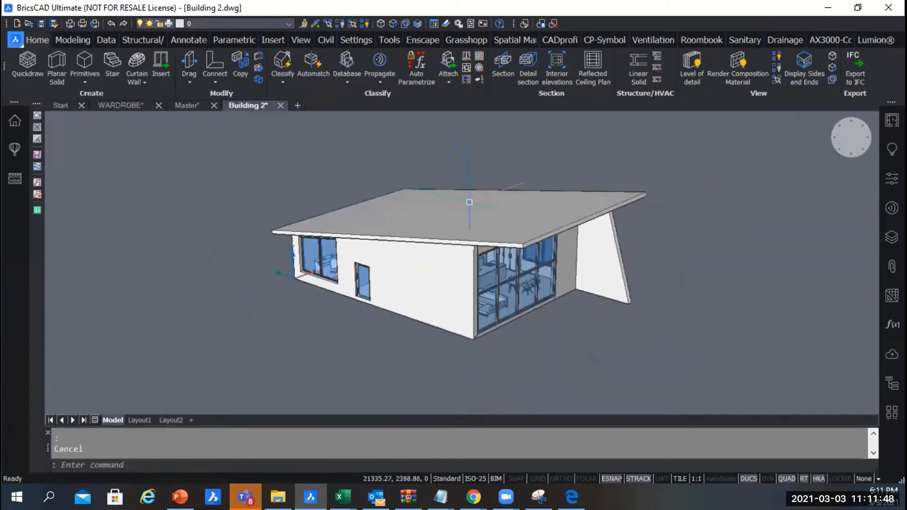
# - Place a BIM section through Building 2 parallel to its long side wall with the small window, and undo it
pyautogui.scroll(2, 469, 202)
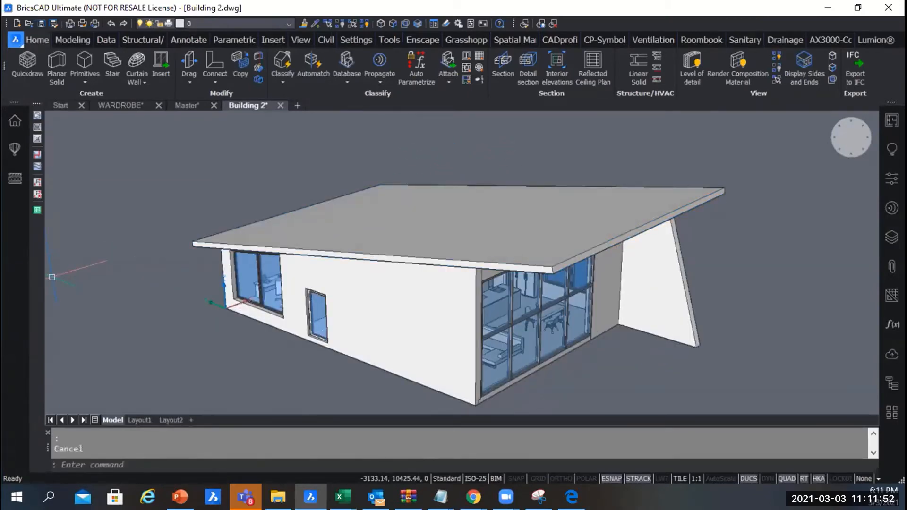
pyautogui.click(242, 197)
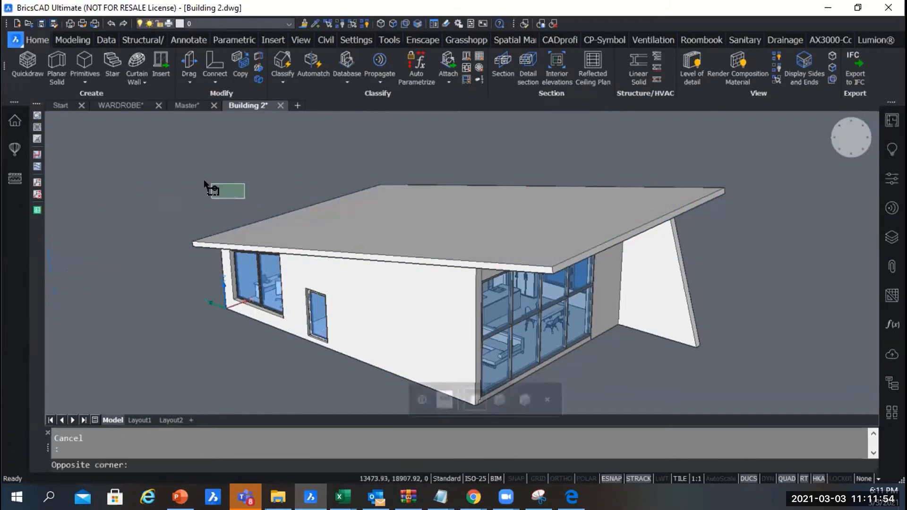
pyautogui.write('BIMSECTION')
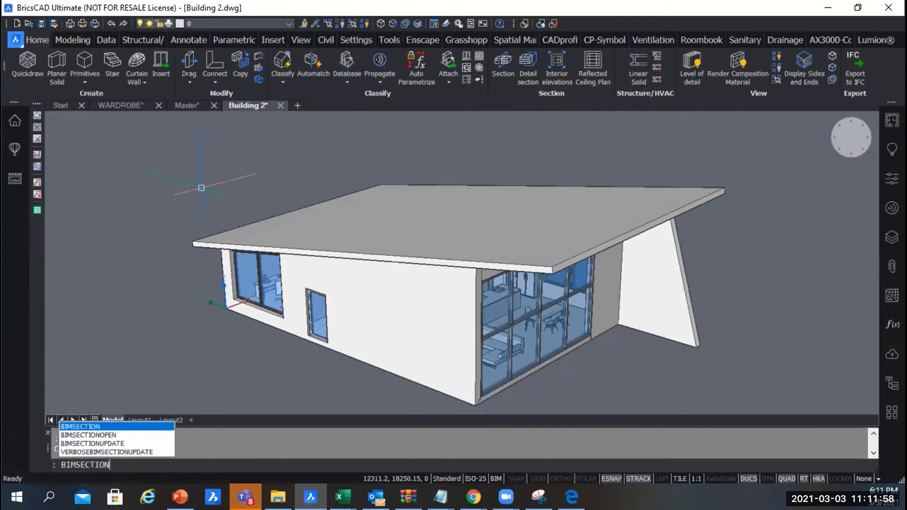
pyautogui.press('Return')
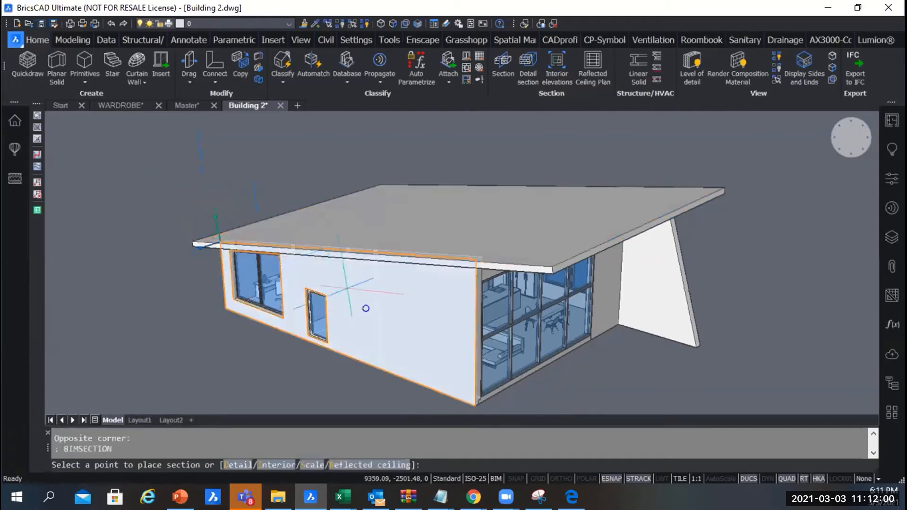
pyautogui.click(411, 325)
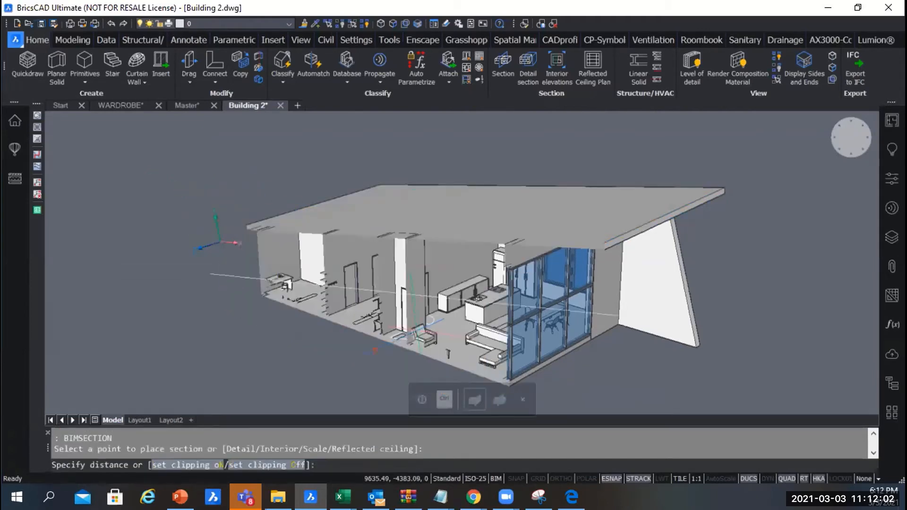
pyautogui.press('Return')
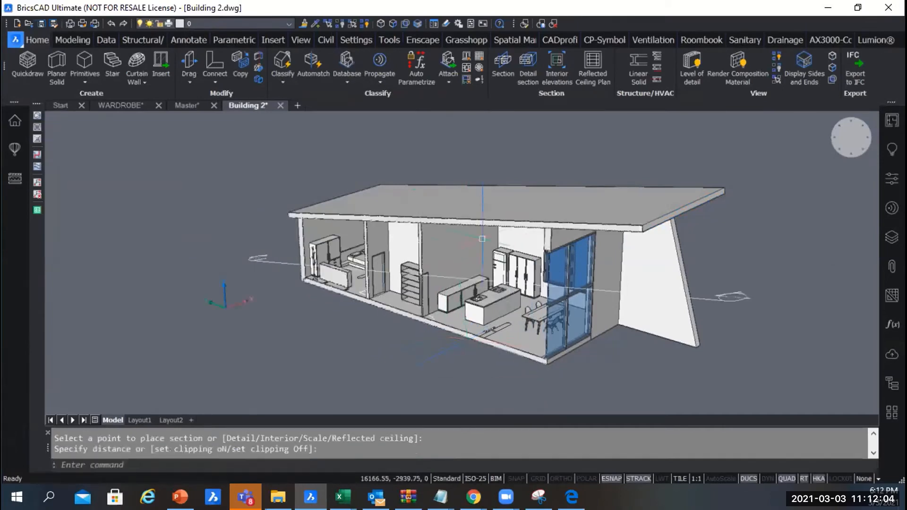
pyautogui.hotkey('ctrl', 'z')
pyautogui.press('Escape')
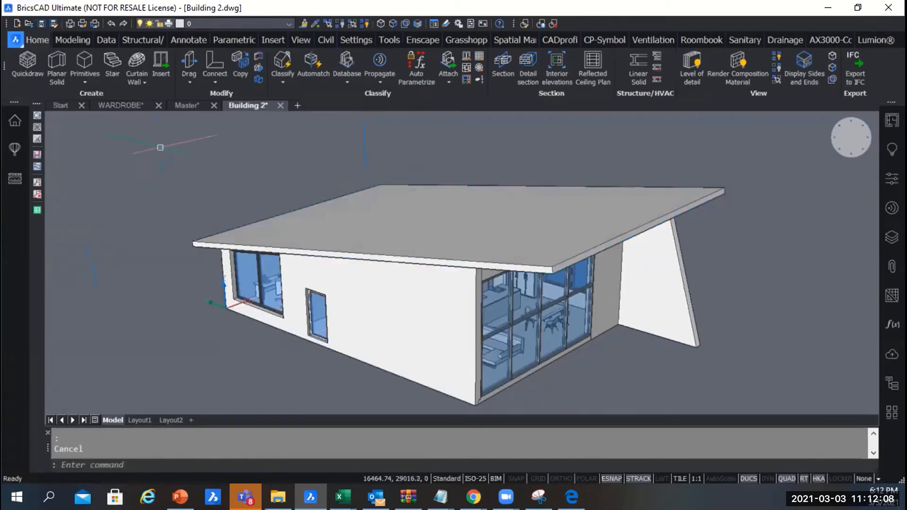
# - Run Bimify on the whole Building 2 model to classify it and generate its sections, and inspect the Ground Floor section marker
pyautogui.click(279, 77)
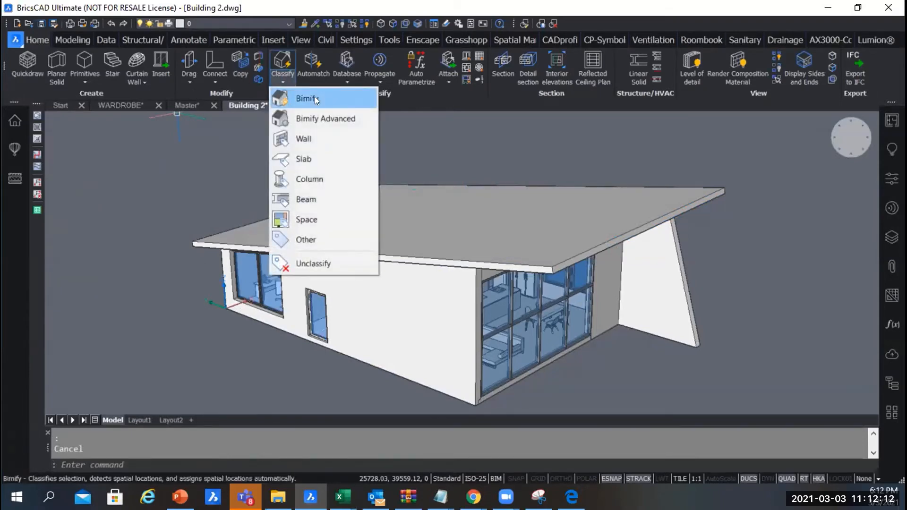
pyautogui.click(315, 97)
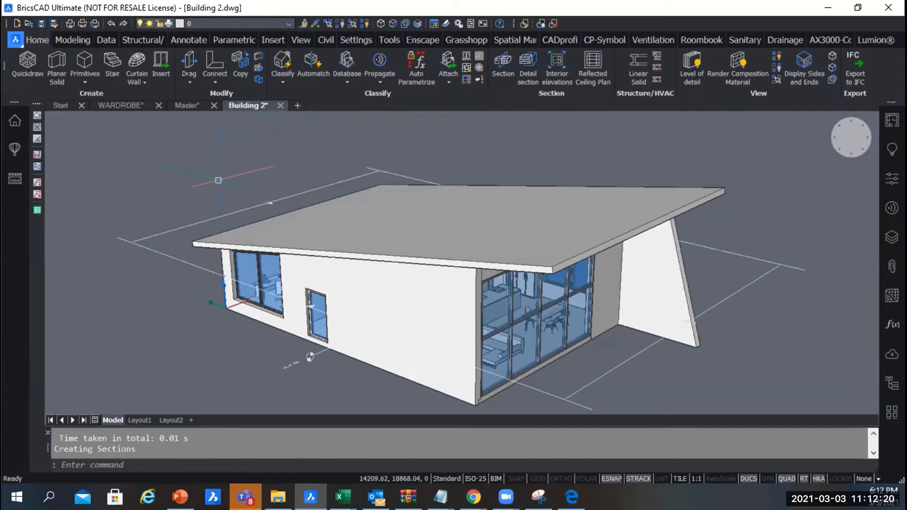
pyautogui.scroll(-2, 221, 181)
pyautogui.scroll(2, 289, 315)
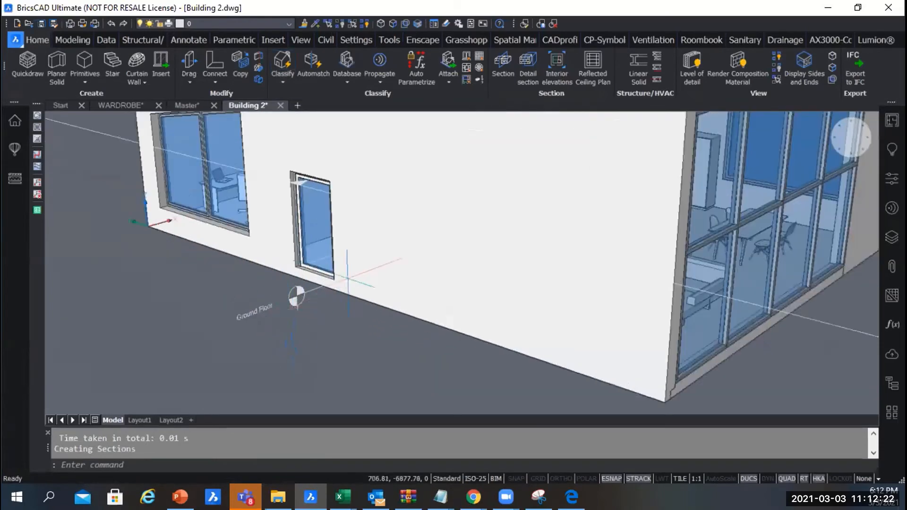
pyautogui.scroll(-3, 350, 283)
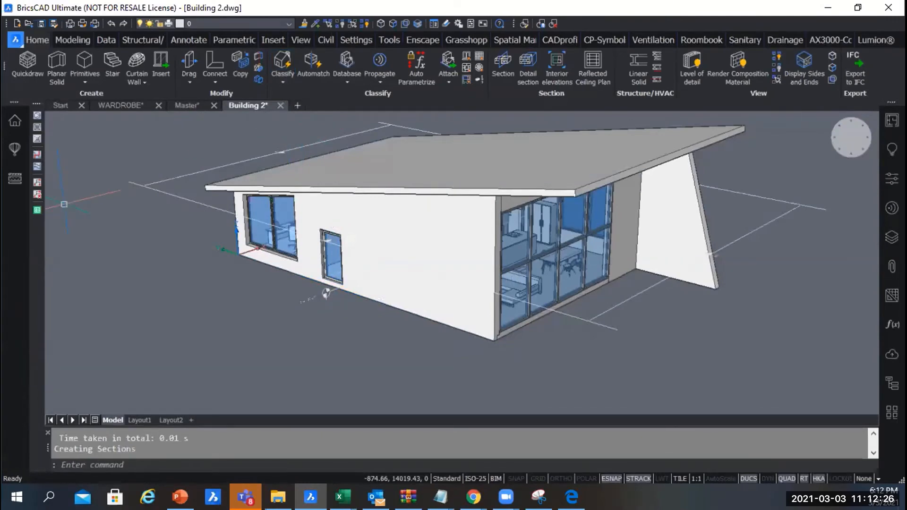
# - Save the Building 2 drawing and close it to return to Master
pyautogui.click(292, 131)
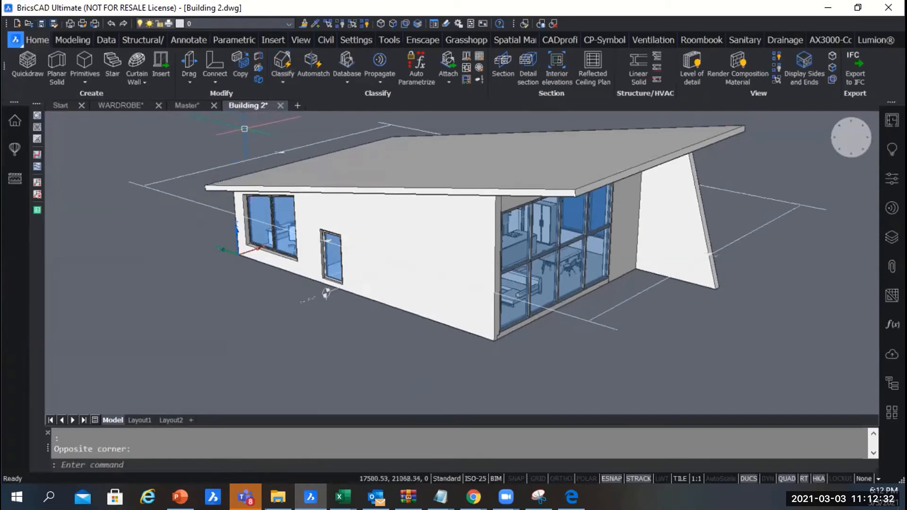
pyautogui.hotkey('ctrl', 's')
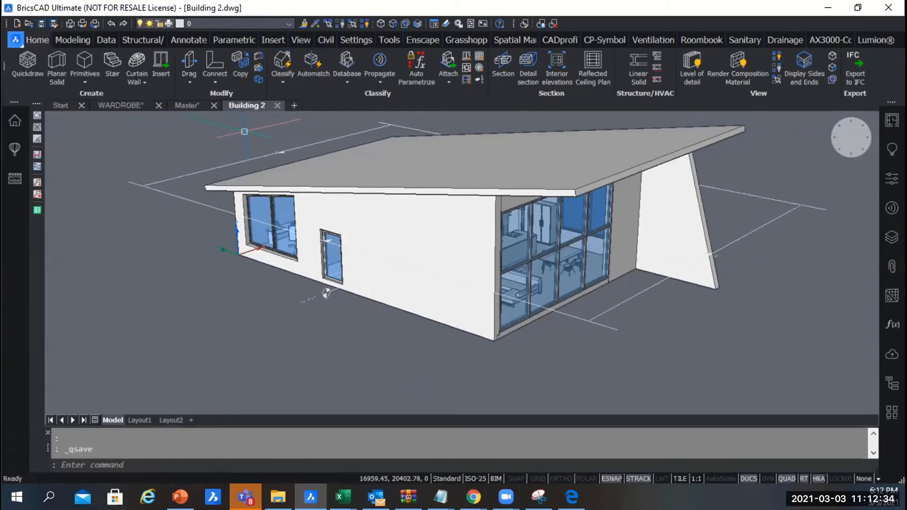
pyautogui.click(274, 106)
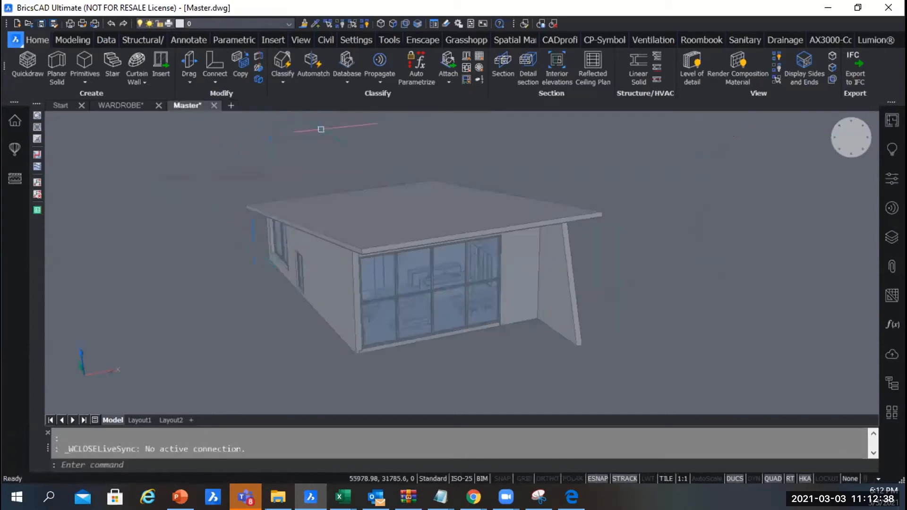
# - Unload and reload the Building 2 attachment in Master to bring in its newly generated sections
pyautogui.keyDown('shift'); pyautogui.moveTo(233, 181); pyautogui.dragTo(47, 172, button='middle'); pyautogui.keyUp('shift')
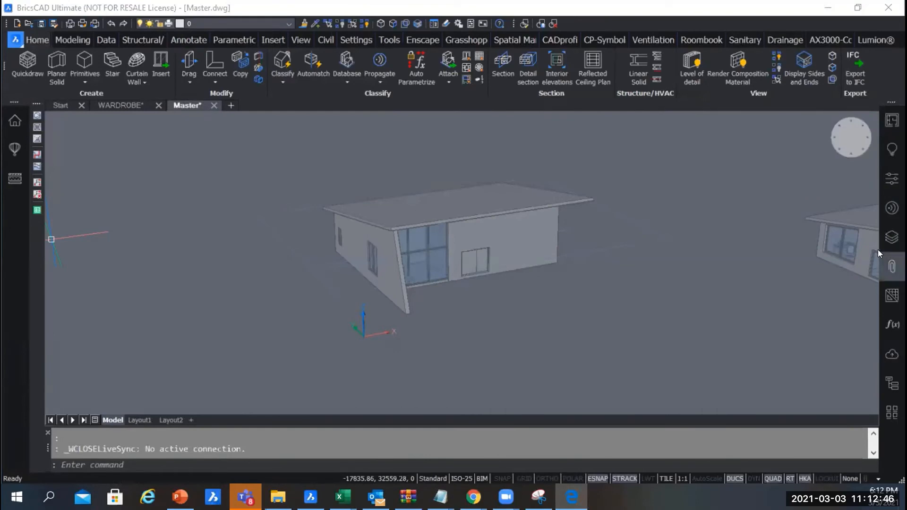
pyautogui.click(892, 266)
pyautogui.scroll(-3, 543, 265)
pyautogui.scroll(8, 543, 266)
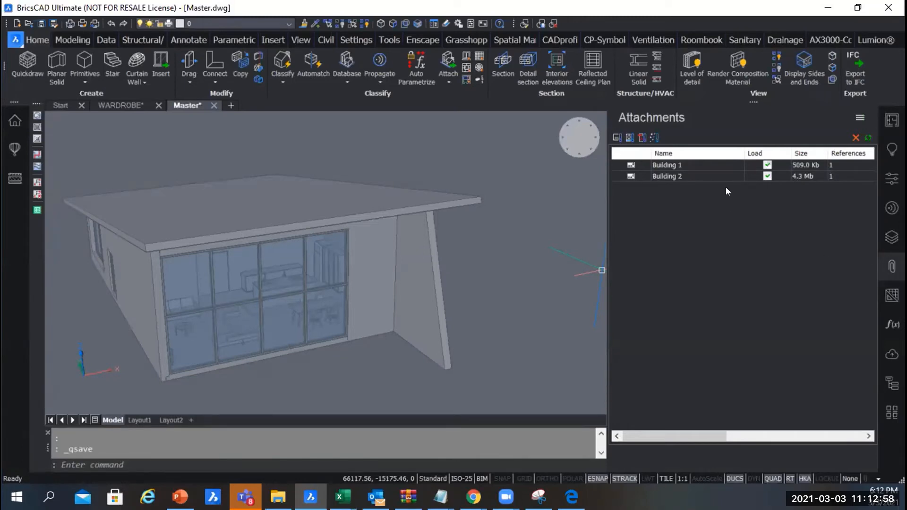
pyautogui.click(767, 176)
pyautogui.click(768, 176)
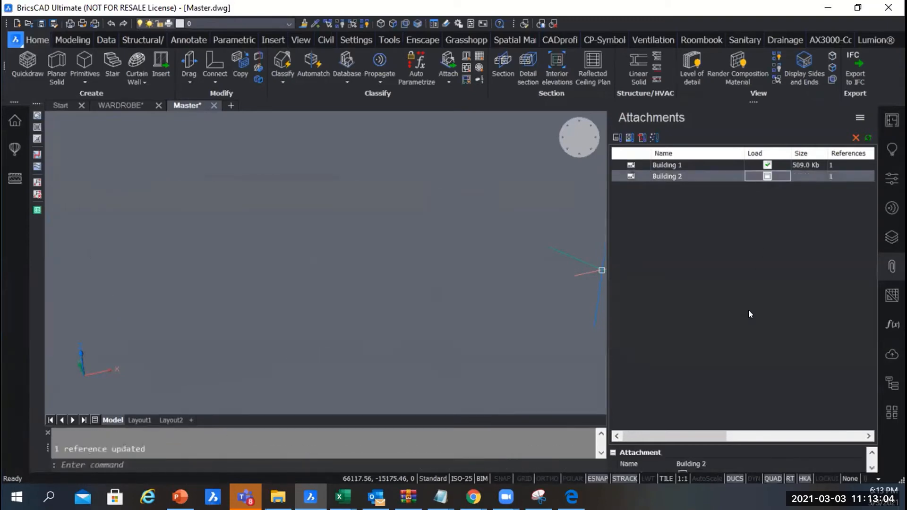
pyautogui.click(767, 175)
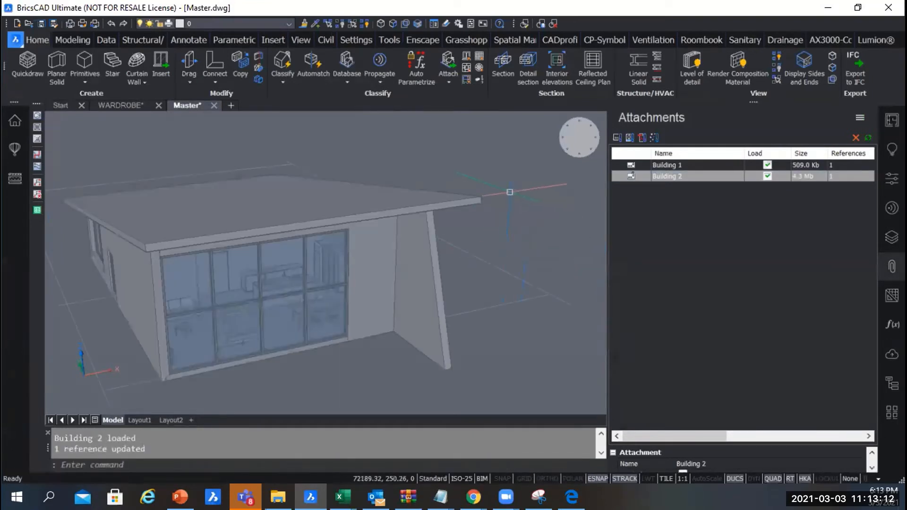
# - Inspect the reloaded Building 2 reference from several sides in Master, and hide the attachments list
pyautogui.keyDown('shift'); pyautogui.moveTo(510, 191); pyautogui.dragTo(509, 197, button='middle'); pyautogui.keyUp('shift')
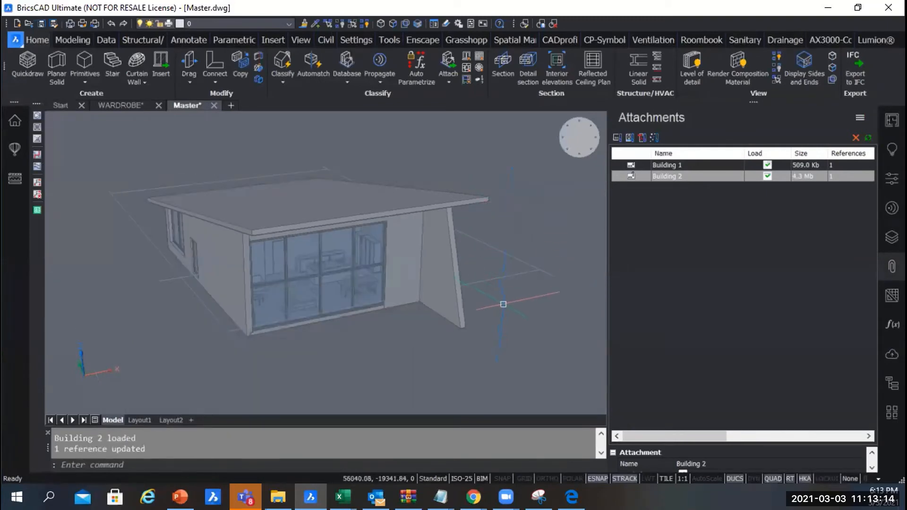
pyautogui.keyDown('shift'); pyautogui.moveTo(503, 305); pyautogui.dragTo(547, 294, button='middle'); pyautogui.keyUp('shift')
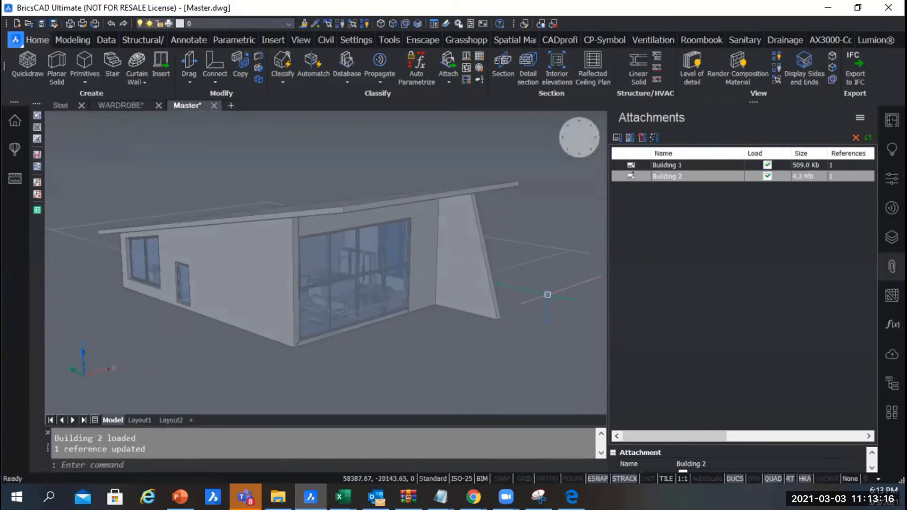
pyautogui.moveTo(506, 214)
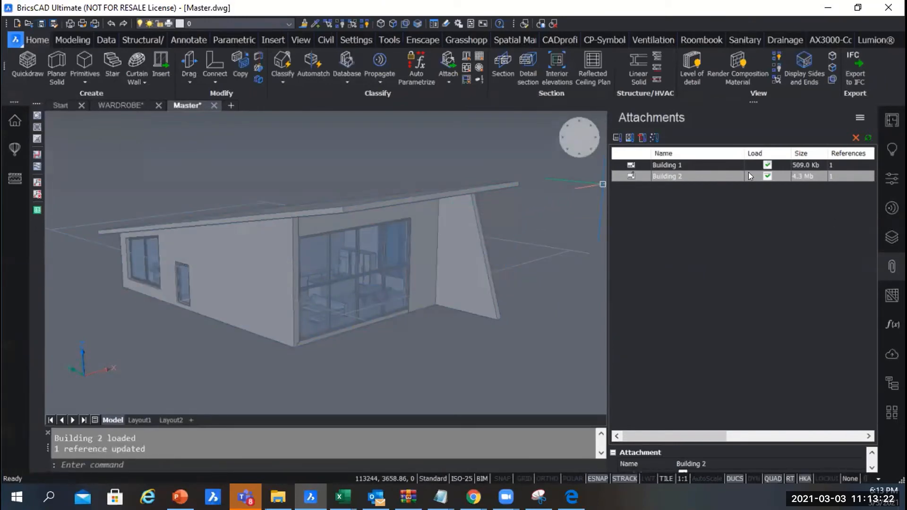
pyautogui.click(767, 176)
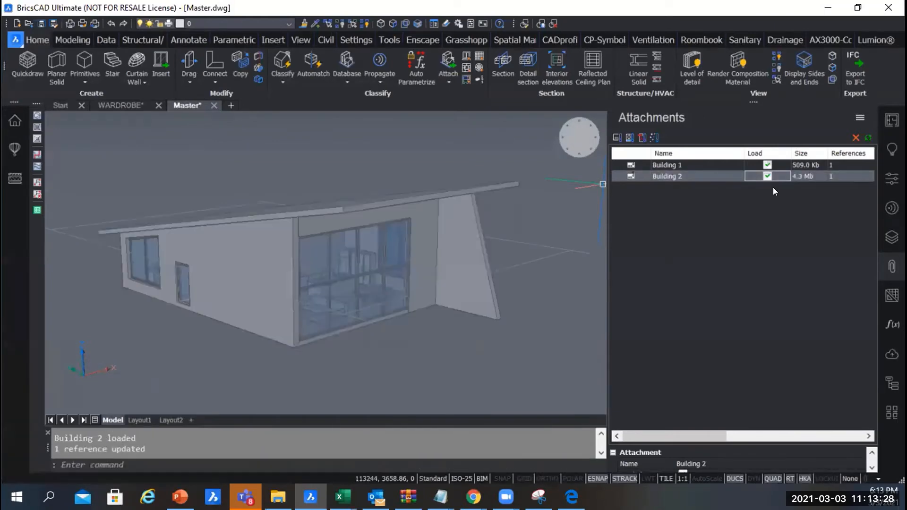
pyautogui.click(892, 266)
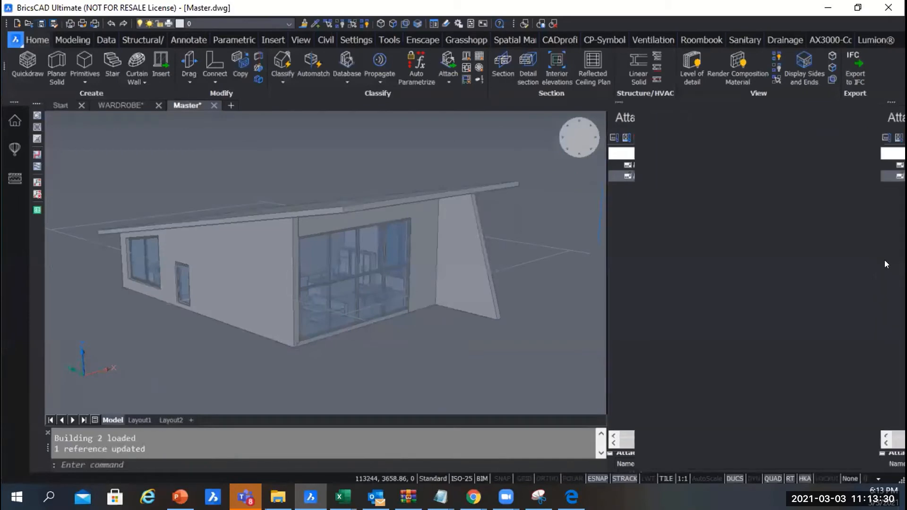
pyautogui.scroll(-2, 681, 216)
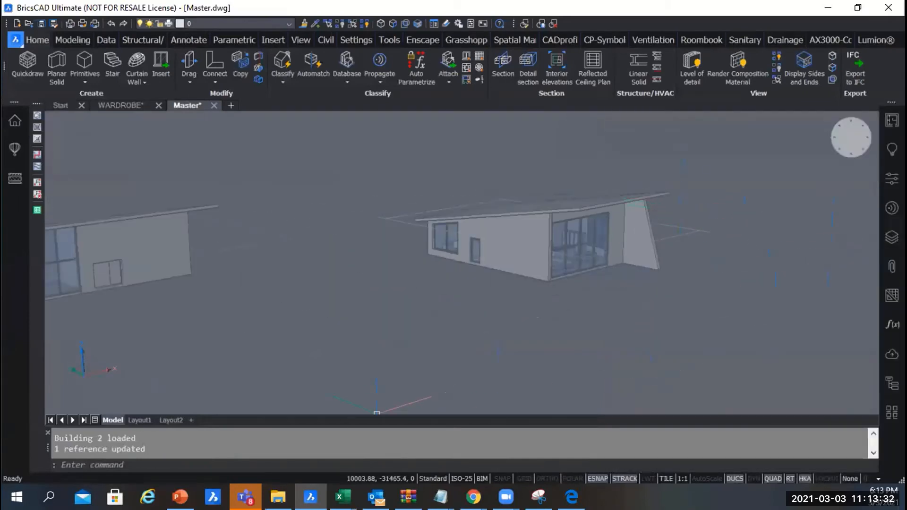
# - Refresh the Exercise project in the project browser and review its listed floor plans, sections and elevations
pyautogui.click(572, 497)
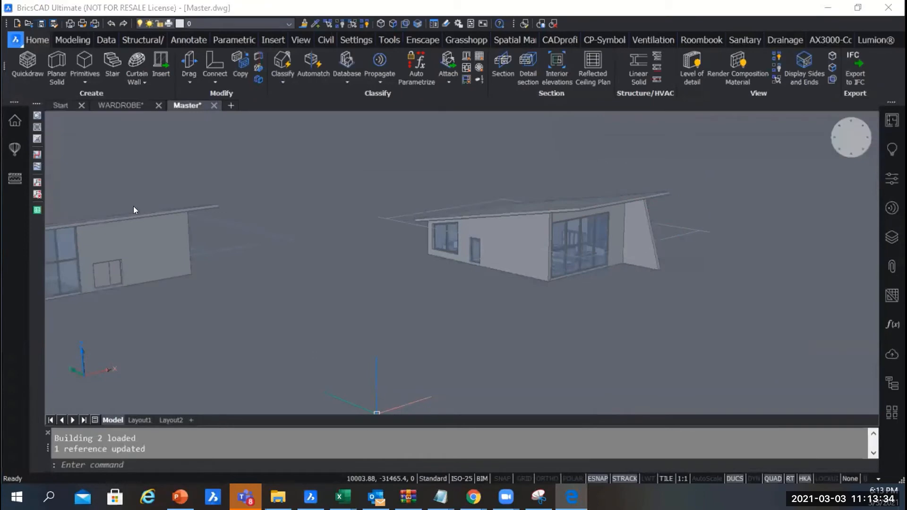
pyautogui.click(17, 120)
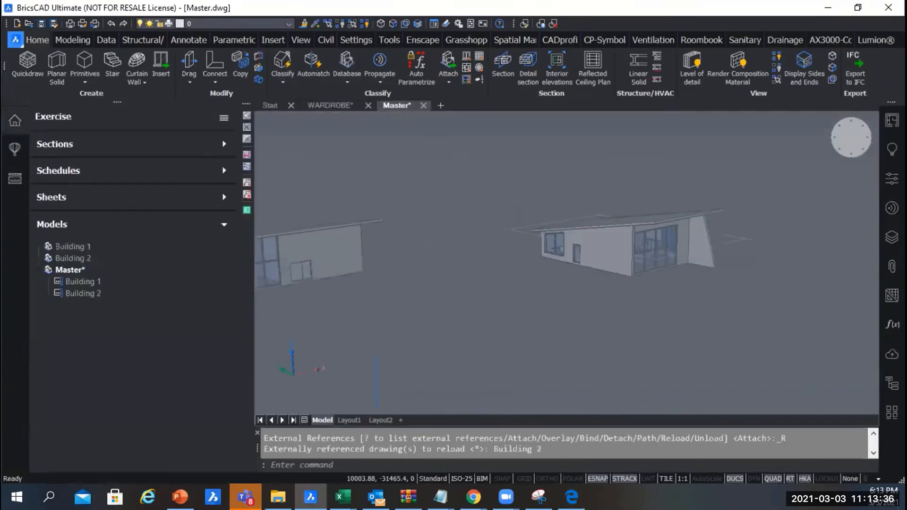
pyautogui.click(224, 119)
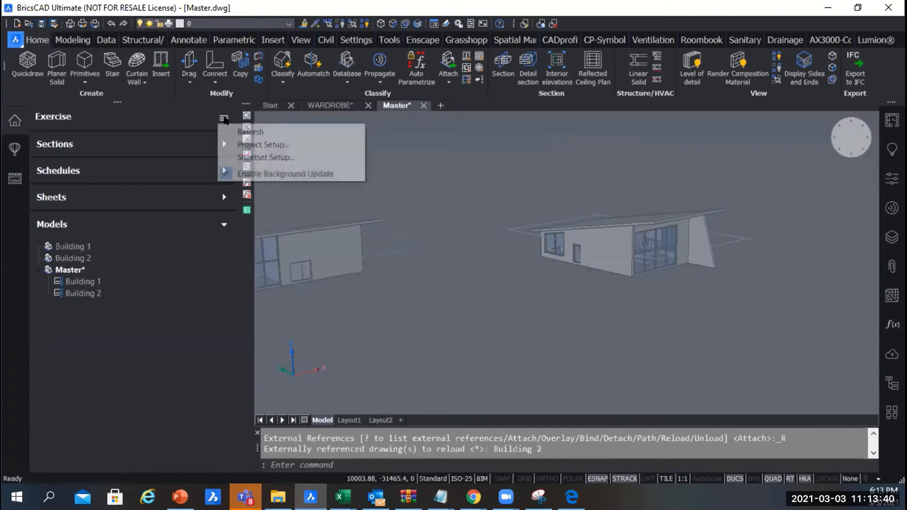
pyautogui.click(282, 131)
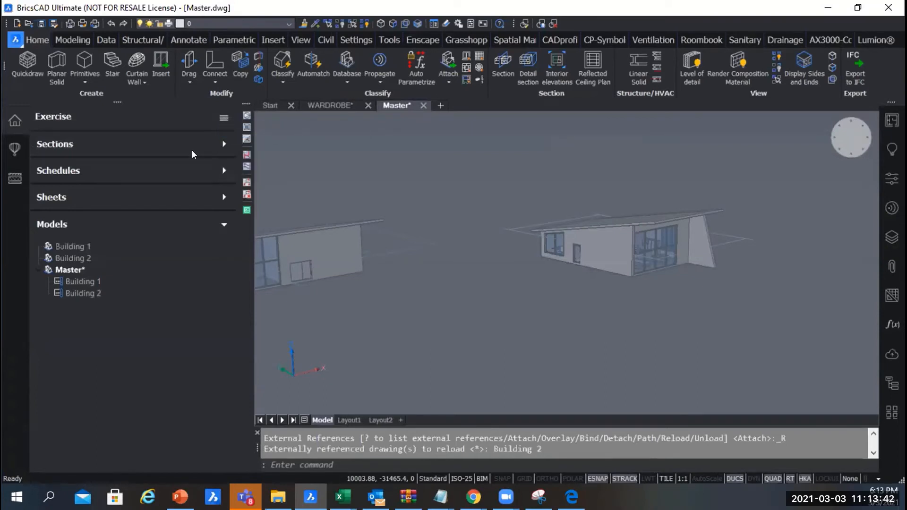
pyautogui.click(225, 144)
pyautogui.scroll(-1, 154, 241)
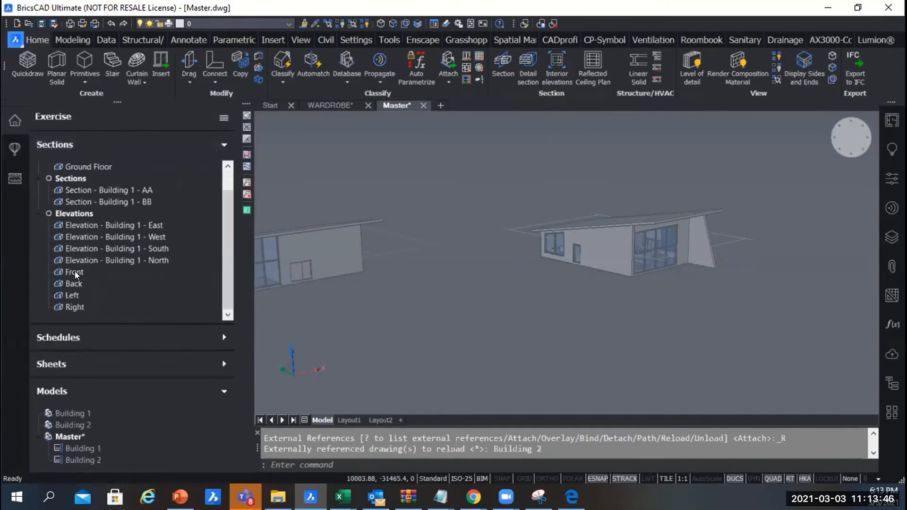
pyautogui.scroll(1, 75, 275)
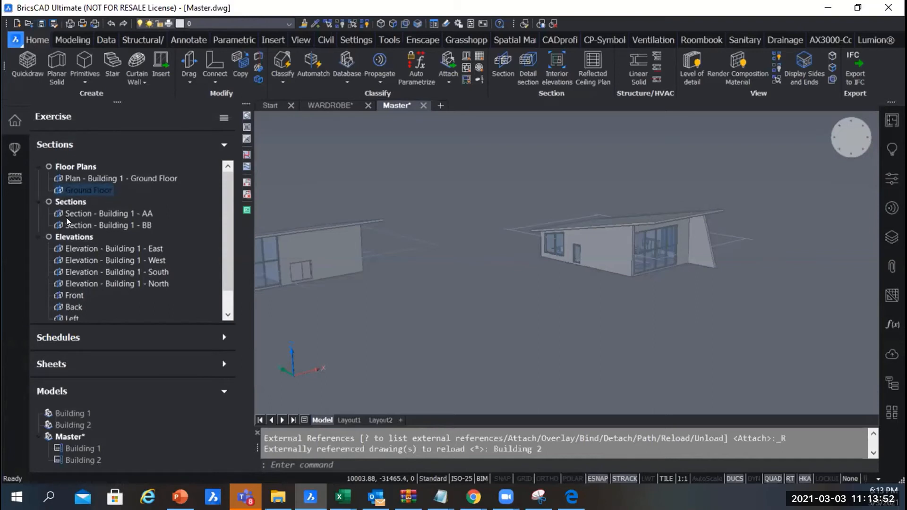
pyautogui.scroll(-1, 70, 271)
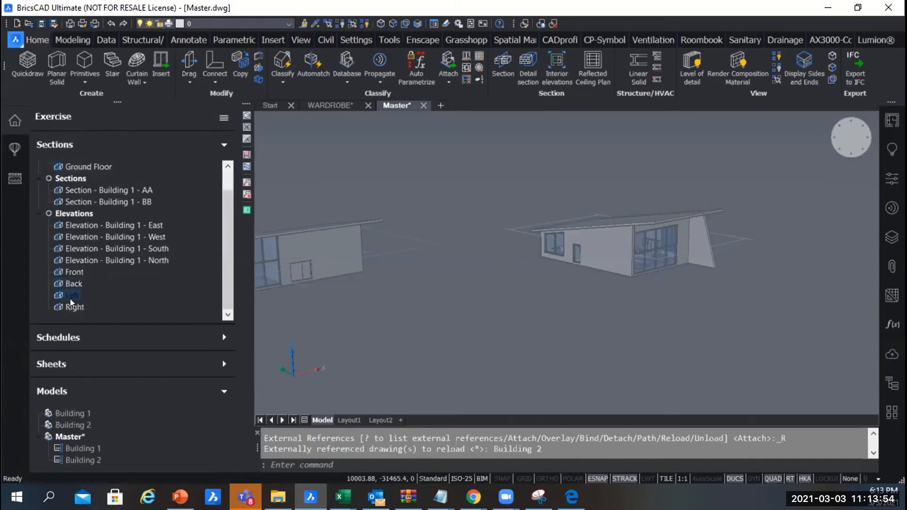
pyautogui.scroll(1, 76, 245)
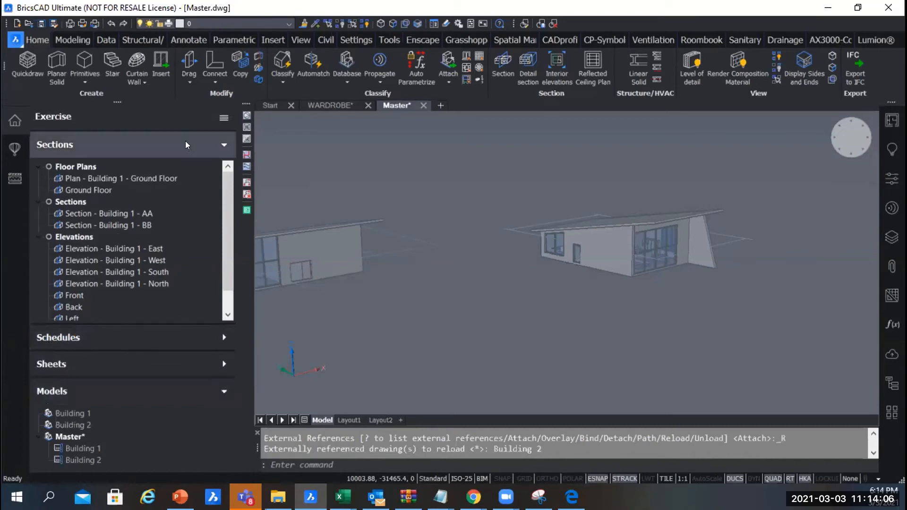
# - Open the sheet set setup and create the layout from scratch with A1 paper in landscape orientation
pyautogui.click(226, 119)
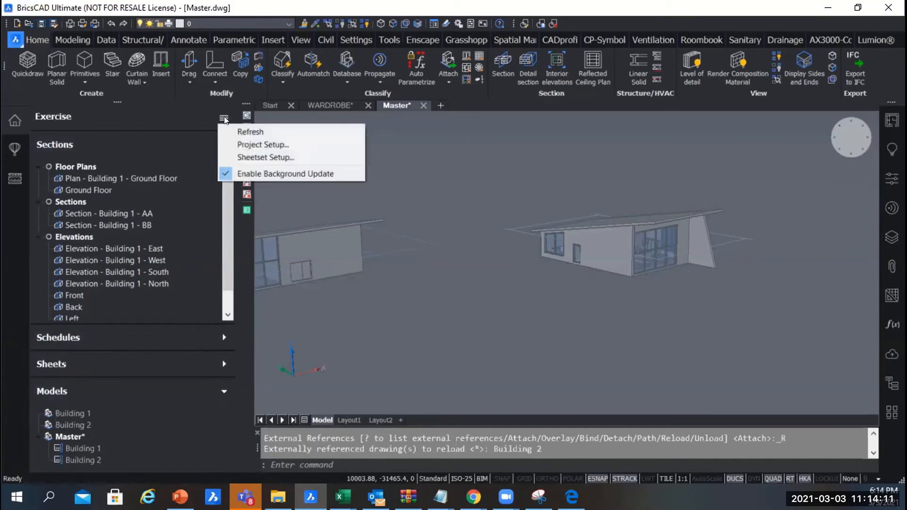
pyautogui.click(293, 158)
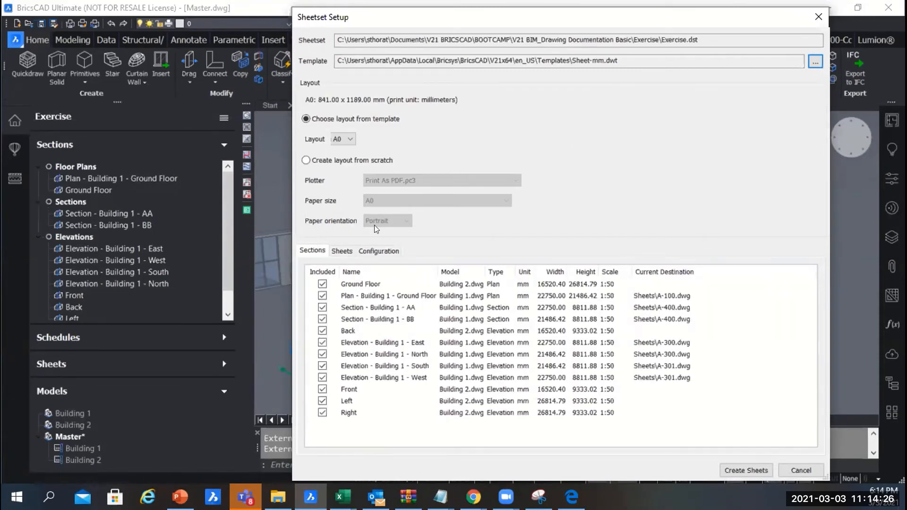
pyautogui.click(315, 162)
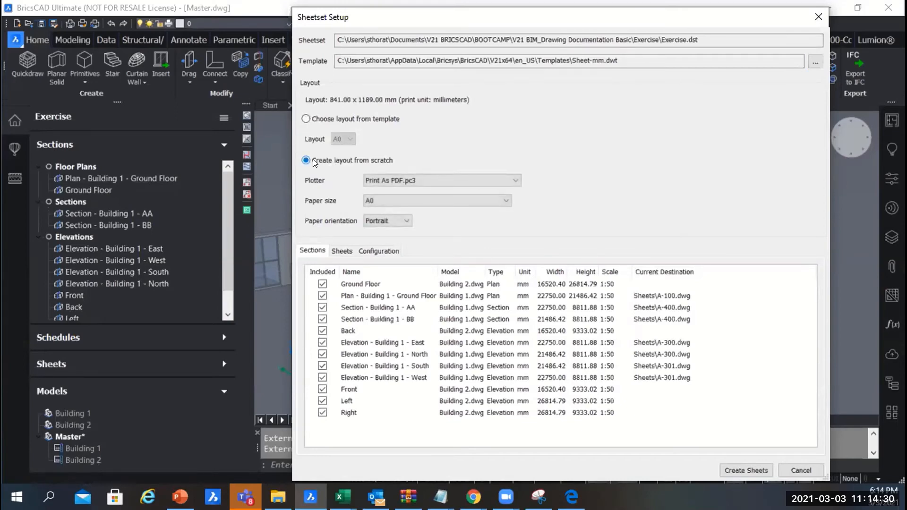
pyautogui.click(408, 201)
pyautogui.click(409, 221)
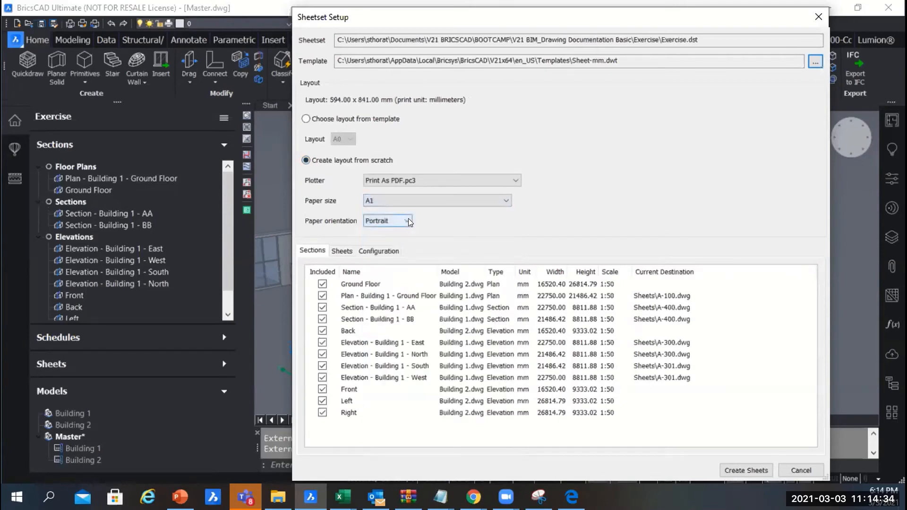
pyautogui.click(402, 221)
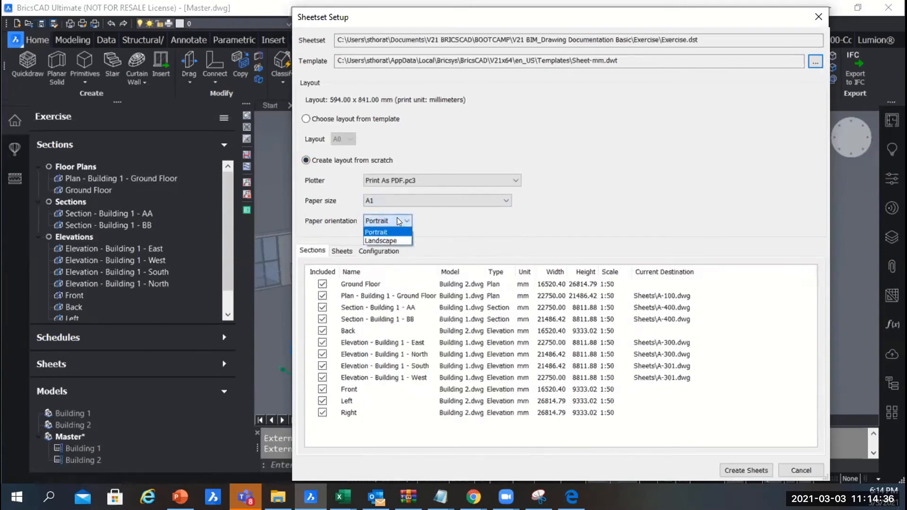
pyautogui.click(399, 240)
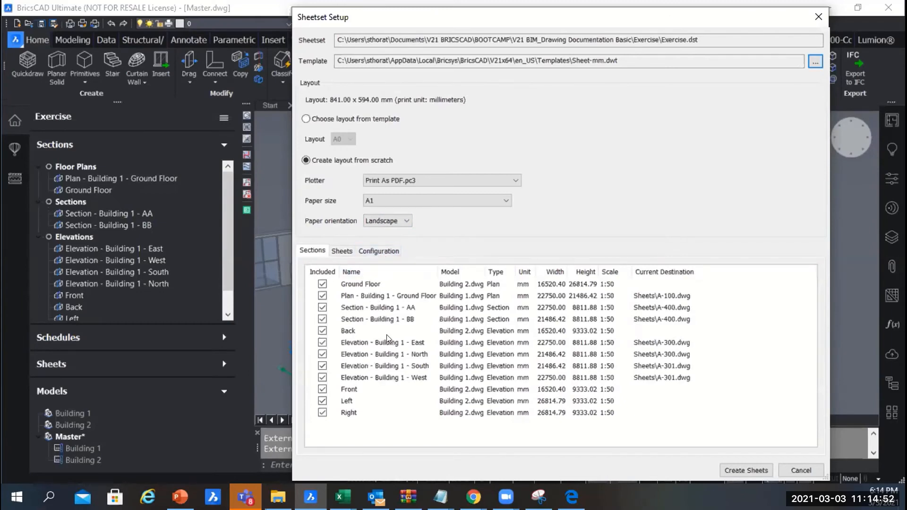
# - Examine the Building 1 section entries and preview the proposed sheets A-302, A-303 and A-101
pyautogui.click(397, 315)
pyautogui.click(396, 307)
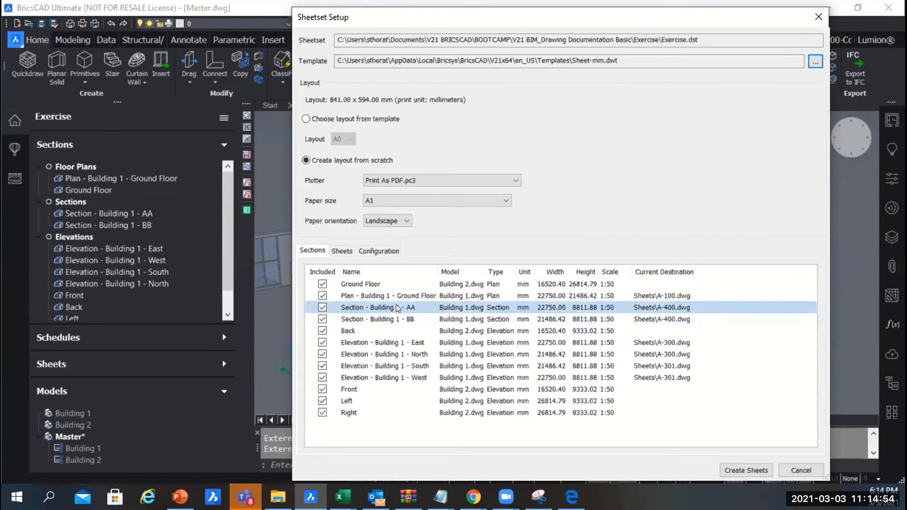
pyautogui.click(391, 320)
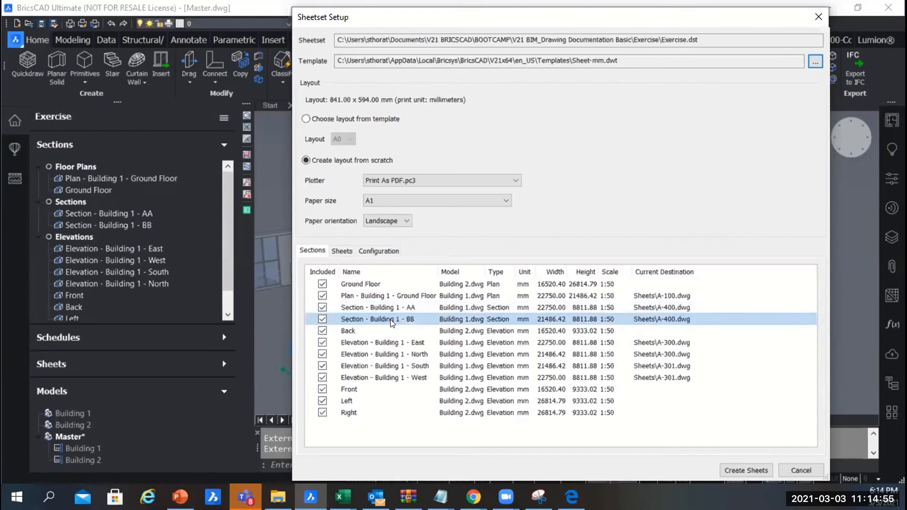
pyautogui.click(343, 250)
pyautogui.click(314, 277)
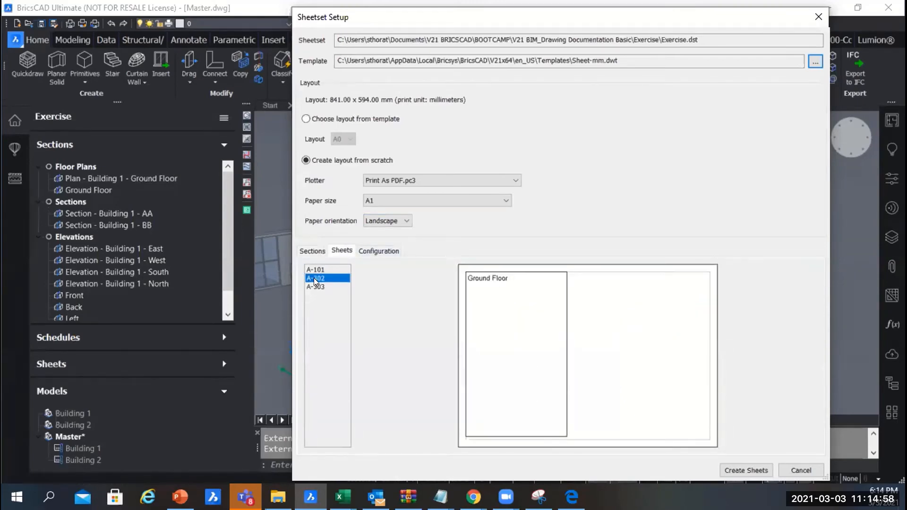
pyautogui.click(314, 283)
pyautogui.click(315, 270)
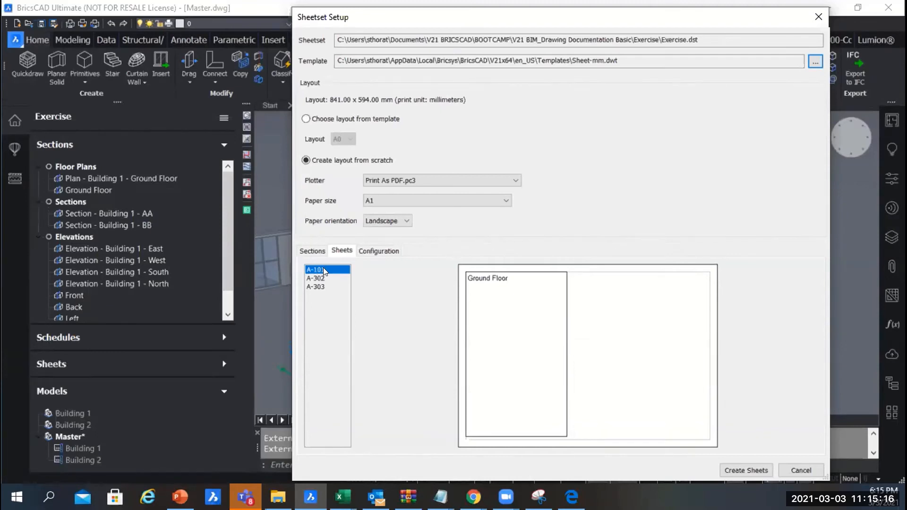
# - Set the scale of Building 2's Ground Floor plan to 1:20 and preview its fit on sheet A-101
pyautogui.click(312, 251)
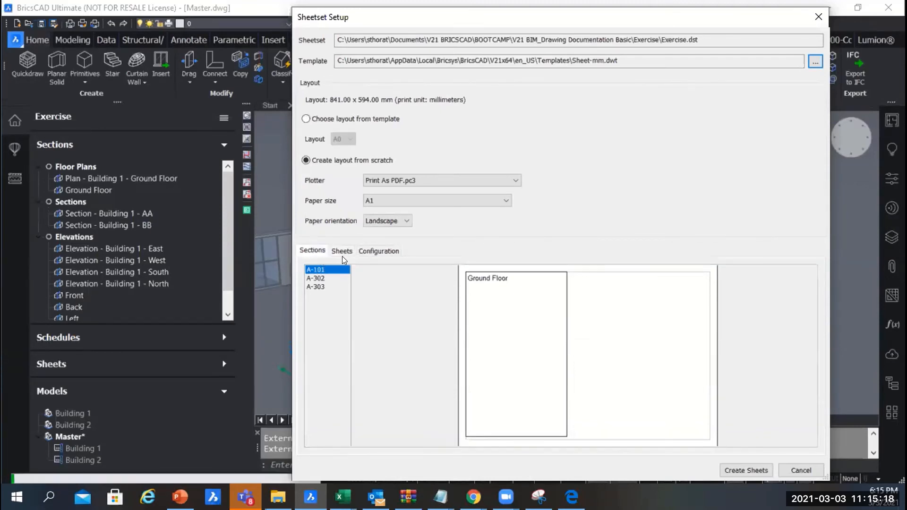
pyautogui.click(398, 285)
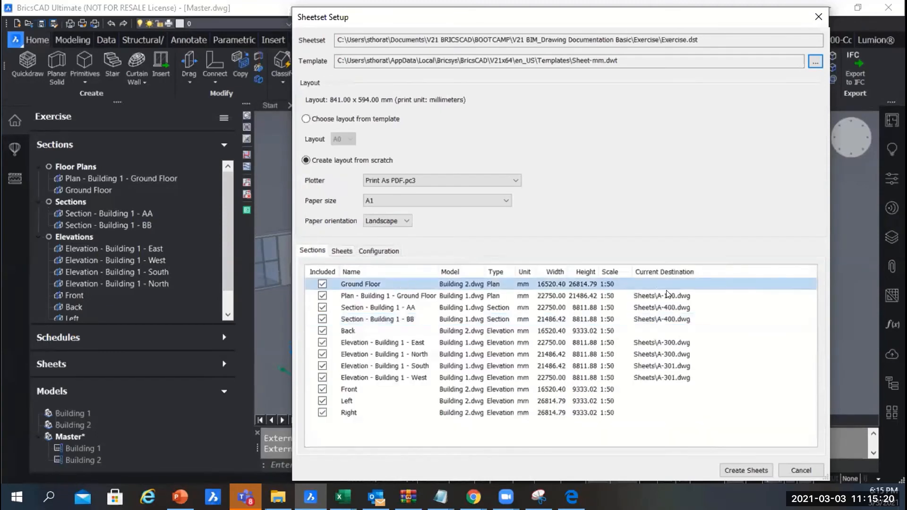
pyautogui.click(609, 284)
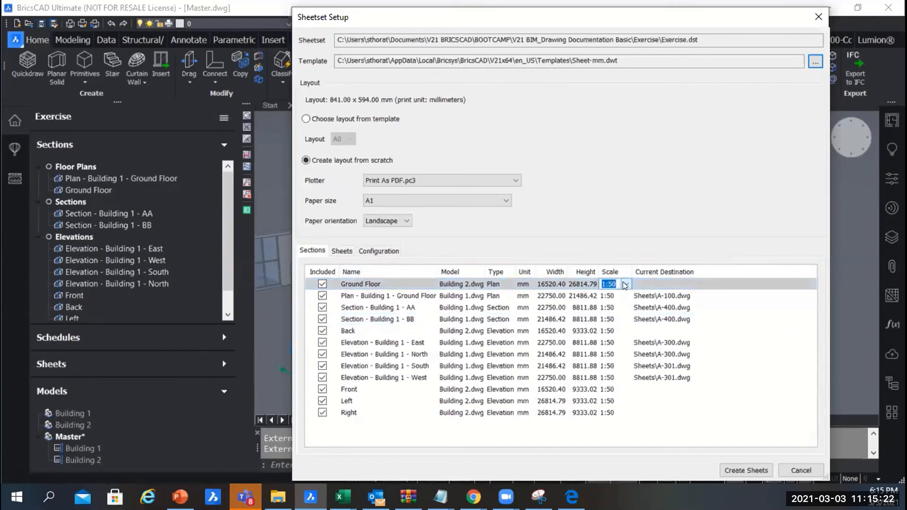
pyautogui.click(626, 283)
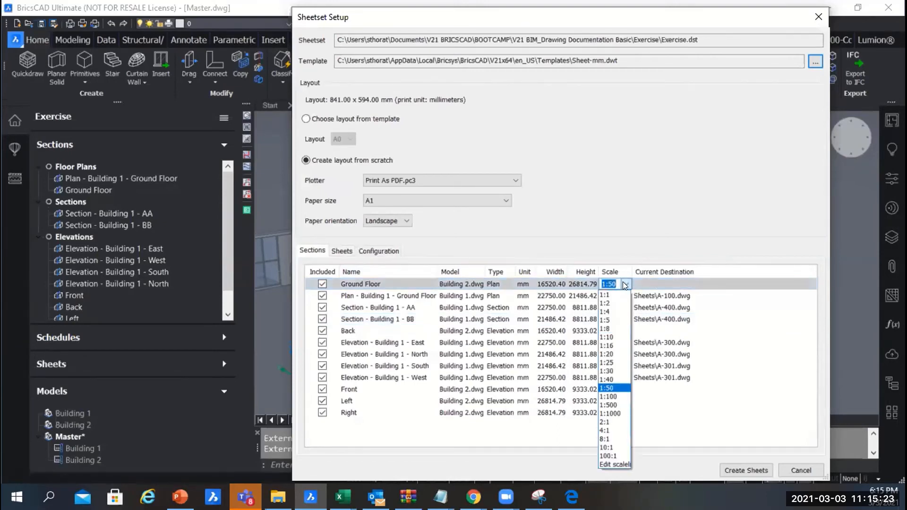
pyautogui.click(610, 354)
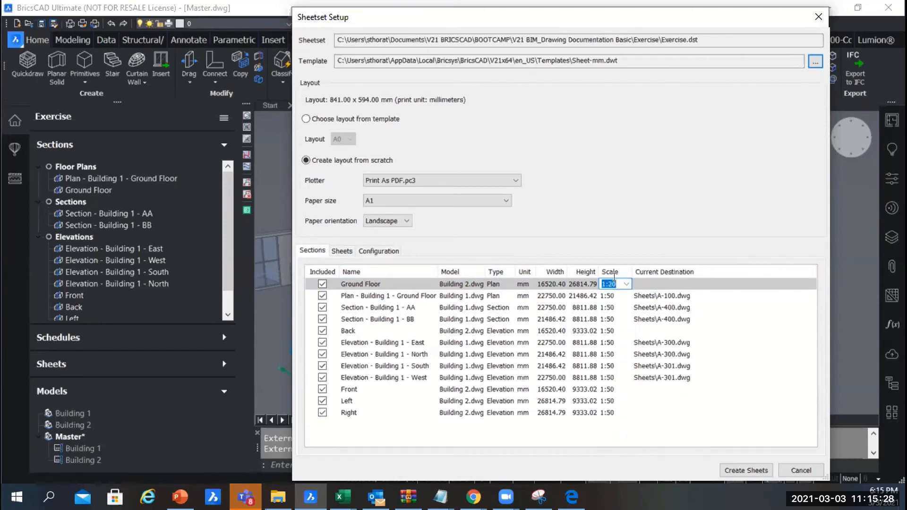
pyautogui.click(662, 308)
pyautogui.click(344, 248)
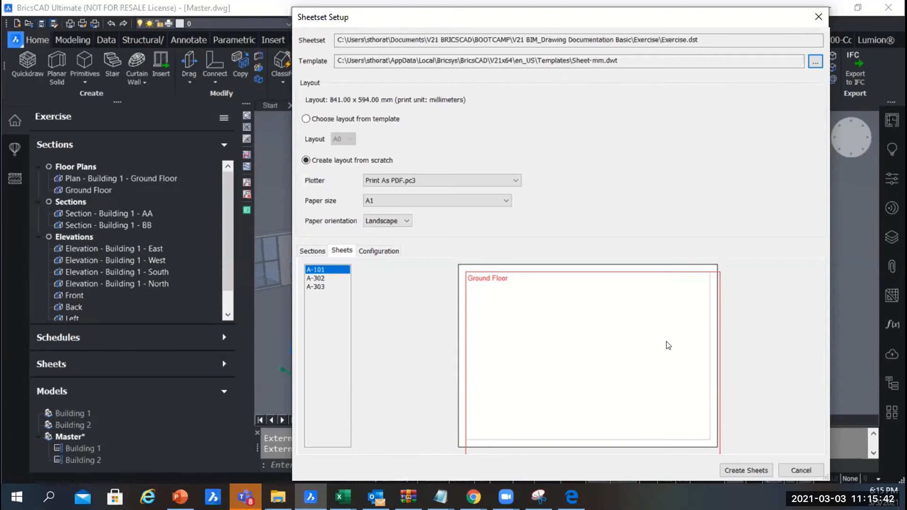
# - Try a 1:40 scale for Building 2's Ground Floor plan and check the A-101 sheet preview
pyautogui.click(312, 250)
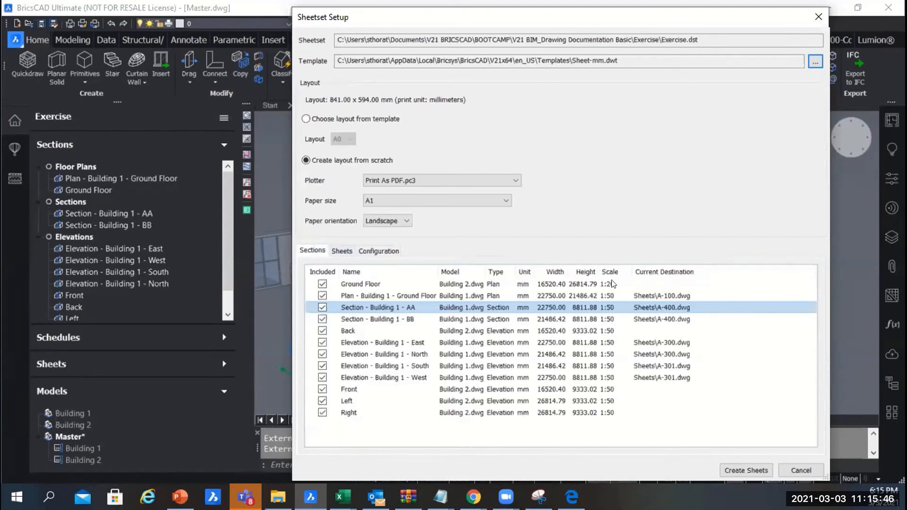
pyautogui.click(612, 284)
pyautogui.click(610, 284)
pyautogui.click(626, 284)
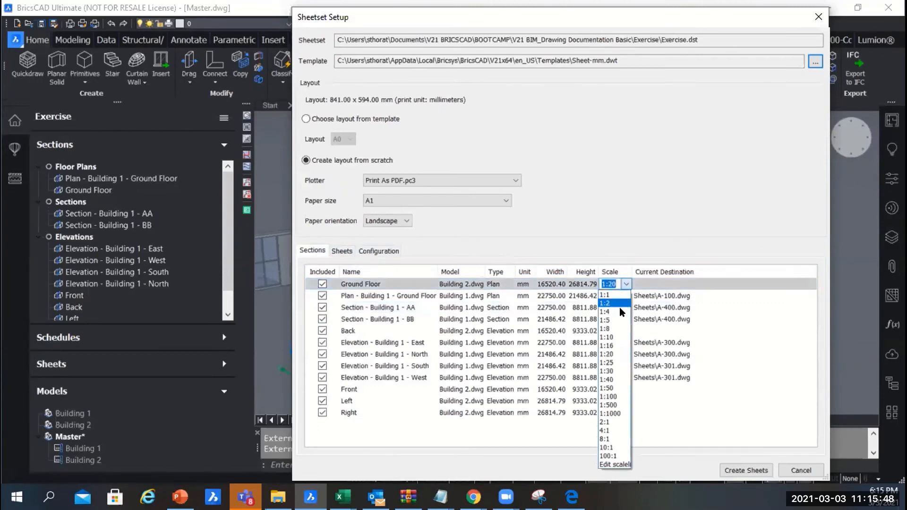
pyautogui.click(614, 380)
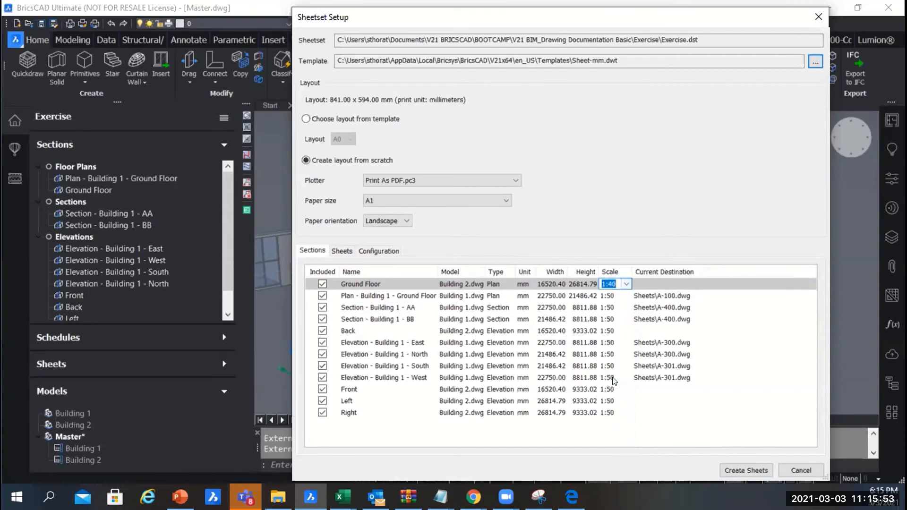
pyautogui.click(341, 251)
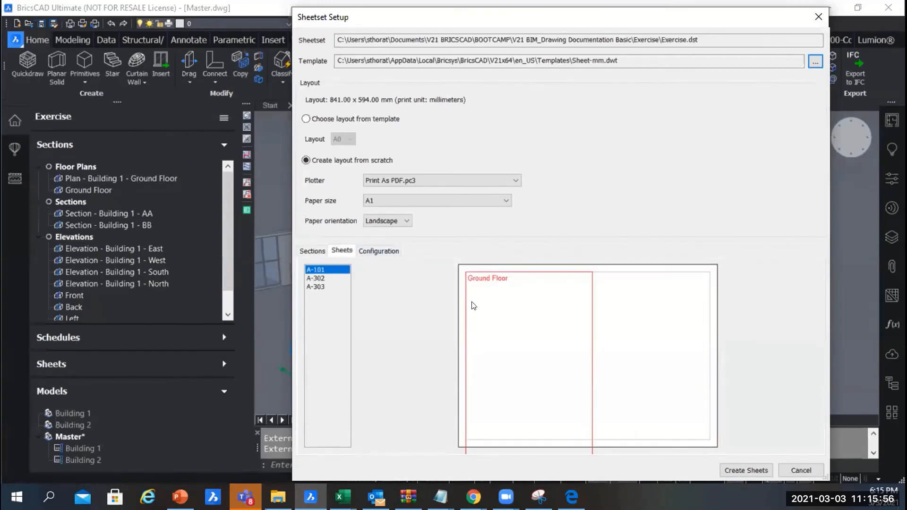
# - Return Building 2's Ground Floor plan to a 1:50 scale and preview sheet A-101
pyautogui.click(312, 250)
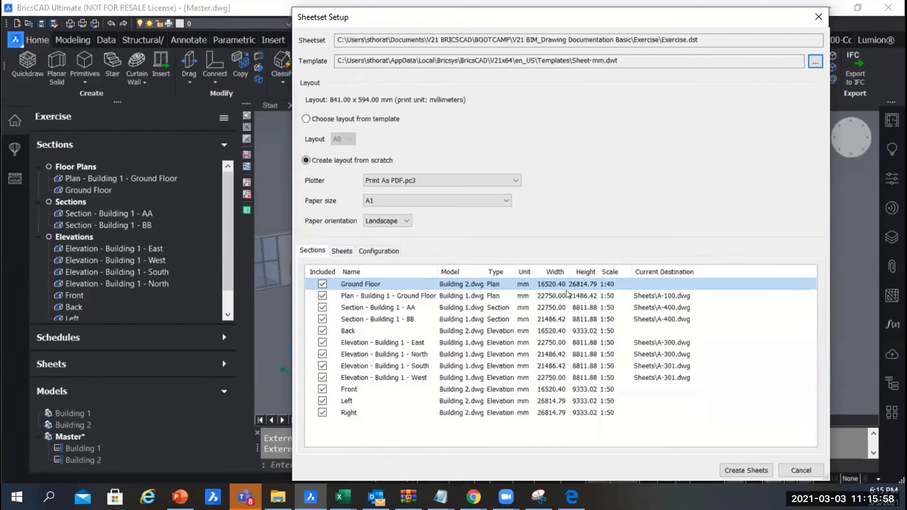
pyautogui.click(621, 283)
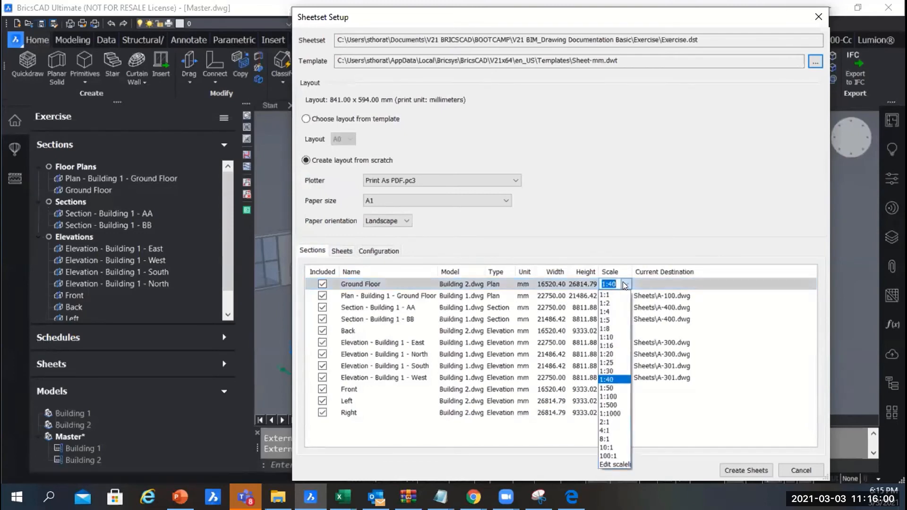
pyautogui.click(613, 389)
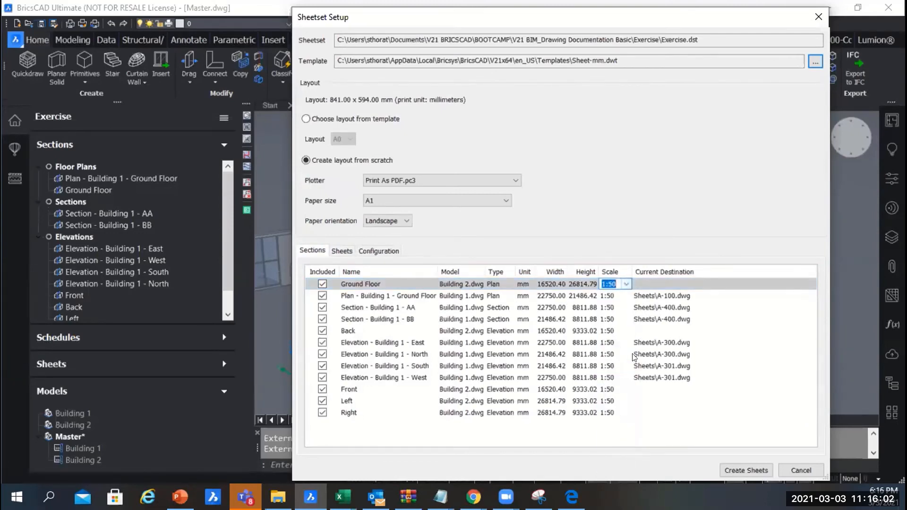
pyautogui.click(341, 251)
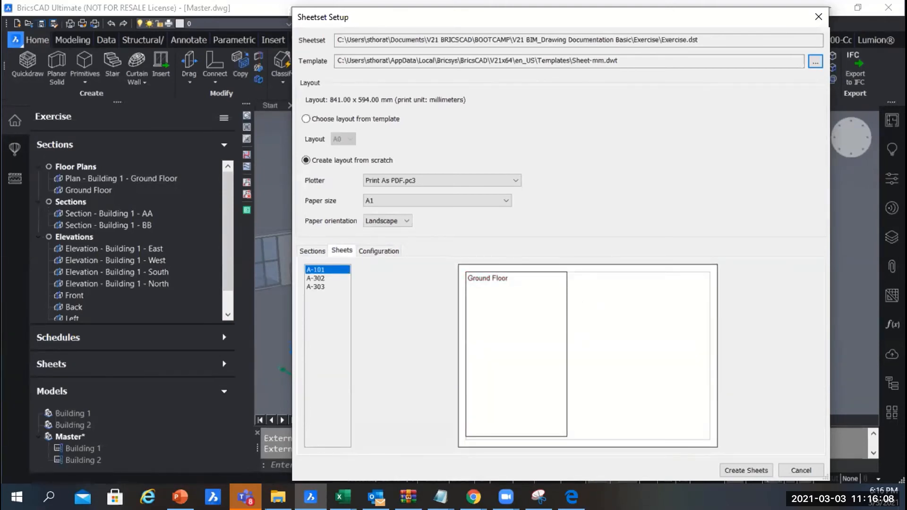
# - Review the sheet folder, numbering and margin configuration, and create the sheets for the sheet set
pyautogui.click(379, 251)
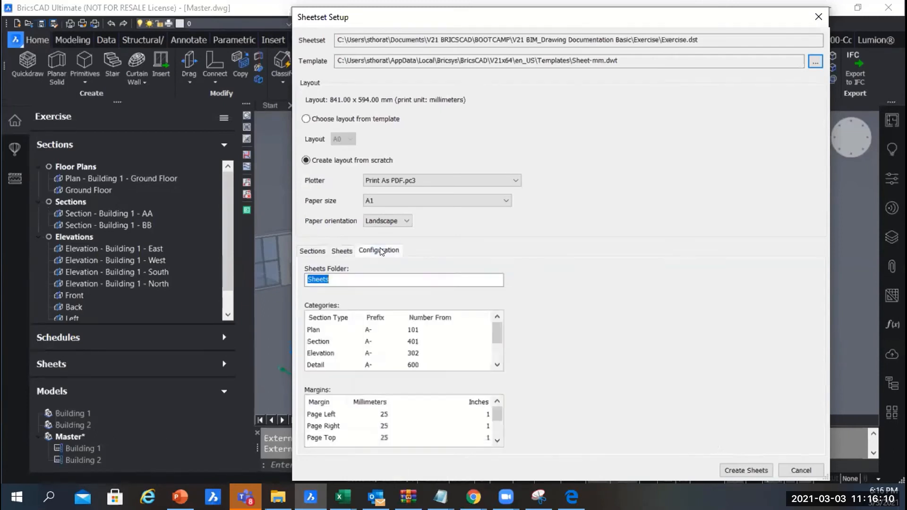
pyautogui.click(343, 250)
pyautogui.click(313, 250)
pyautogui.click(379, 250)
pyautogui.click(342, 251)
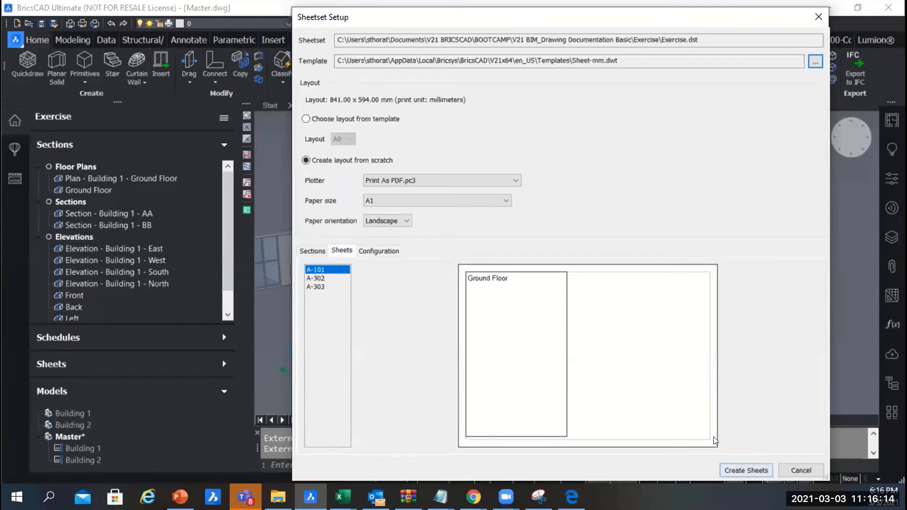
pyautogui.click(741, 470)
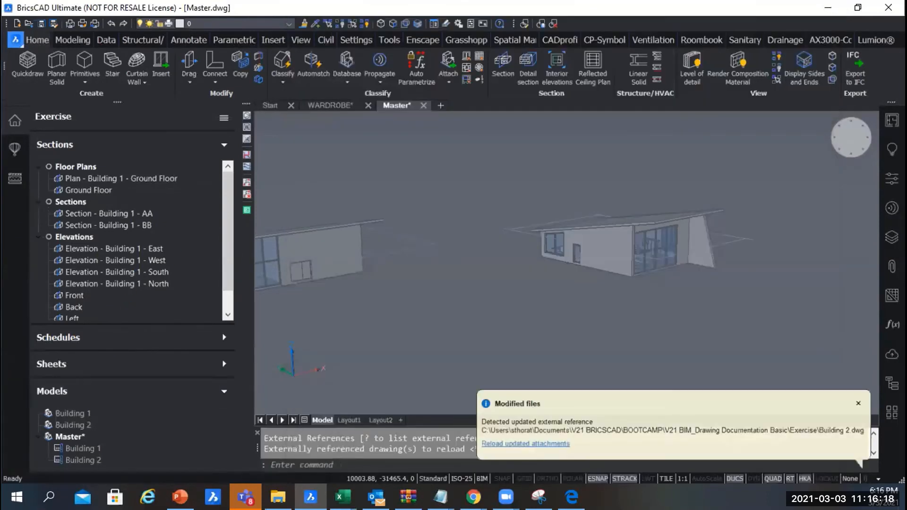
# - List the project's sheets with the sections collapsed and check the generated Building 2 sheets A-101, A-302 and A-303
pyautogui.click(221, 364)
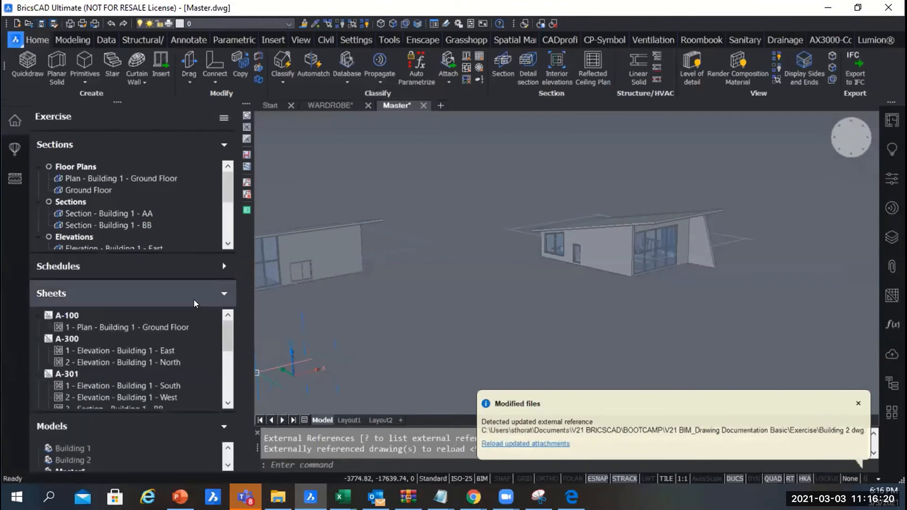
pyautogui.click(225, 143)
pyautogui.scroll(-2, 186, 267)
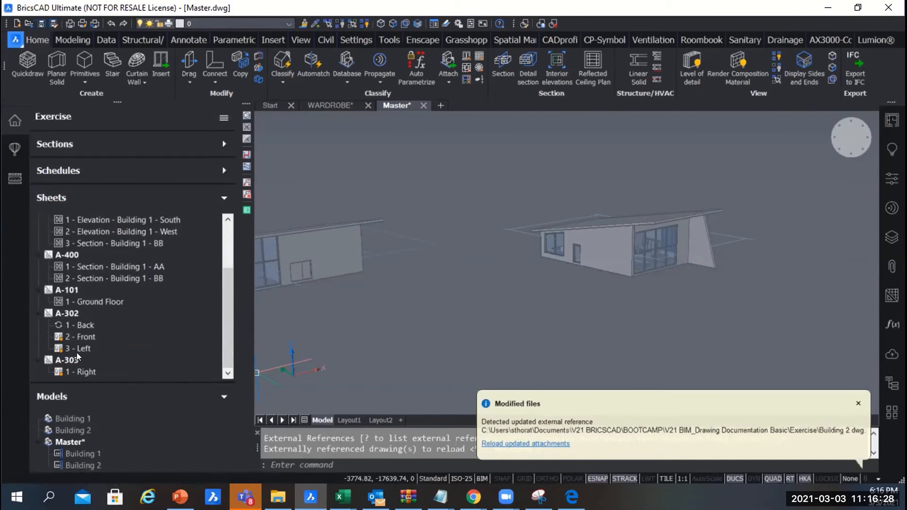
pyautogui.moveTo(62, 331)
pyautogui.click(220, 118)
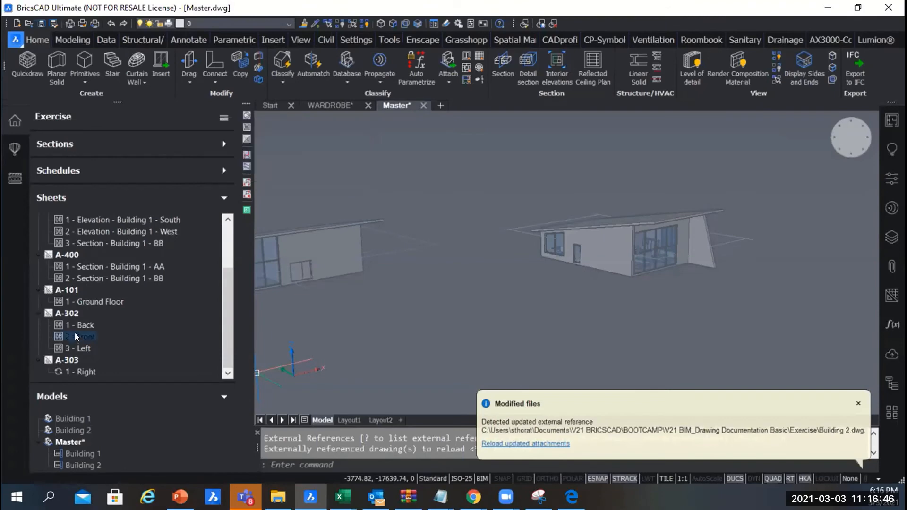
pyautogui.click(74, 315)
pyautogui.click(572, 497)
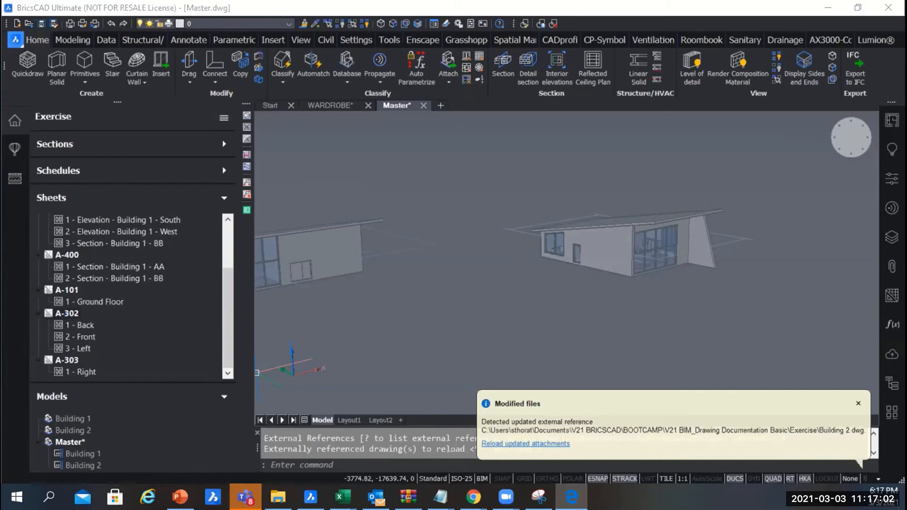
pyautogui.click(122, 277)
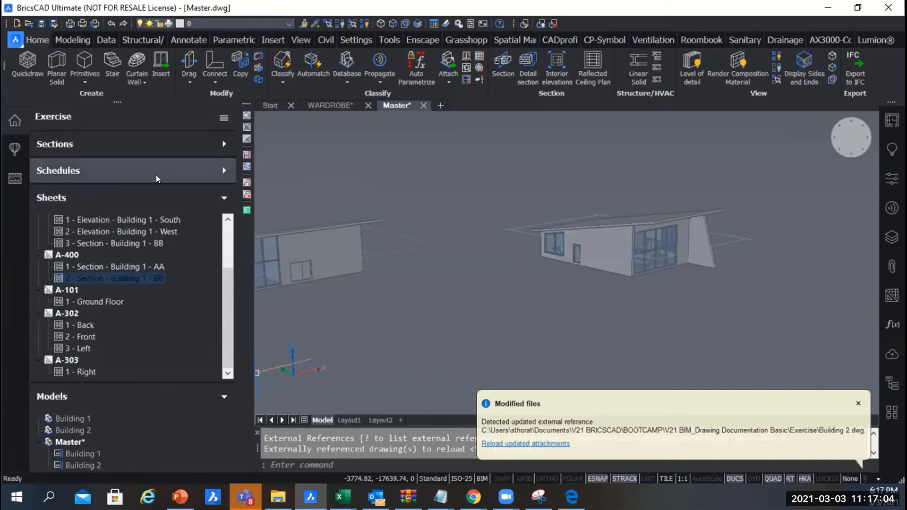
# - Display the section result of Building 2's Ground Floor plan on its sheet and hide the sheet set manager
pyautogui.click(216, 197)
pyautogui.click(219, 142)
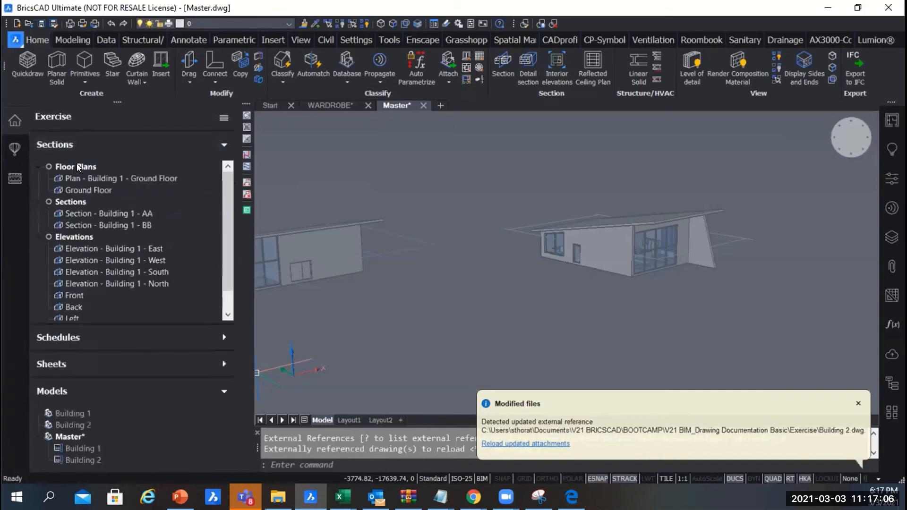
pyautogui.click(79, 191)
pyautogui.rightClick(77, 188)
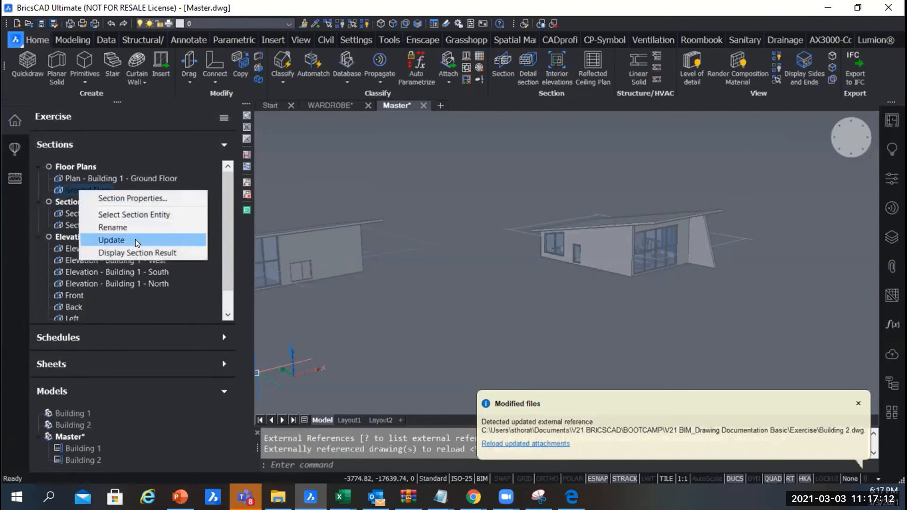
pyautogui.click(166, 252)
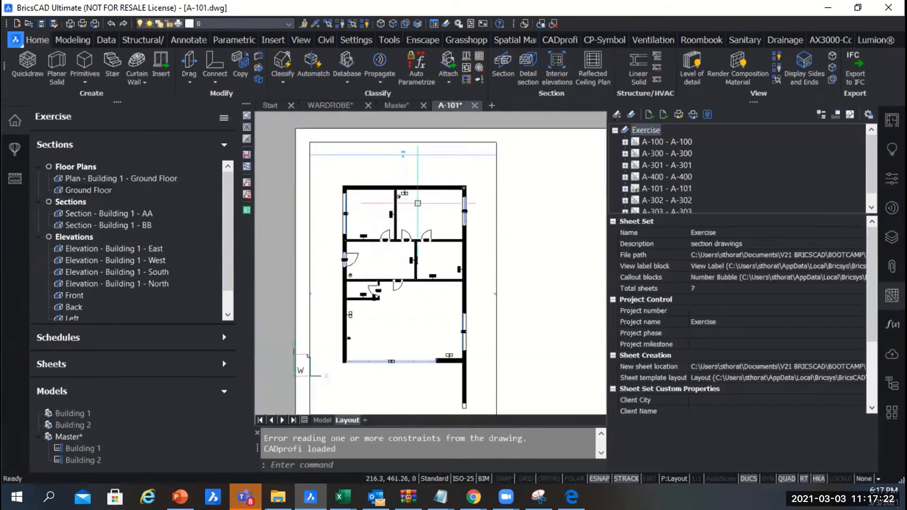
pyautogui.scroll(-2, 380, 167)
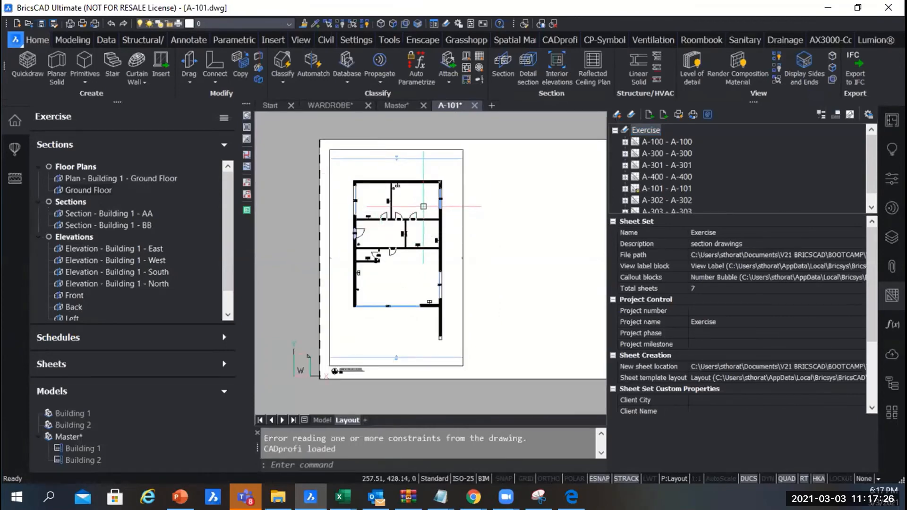
pyautogui.click(892, 295)
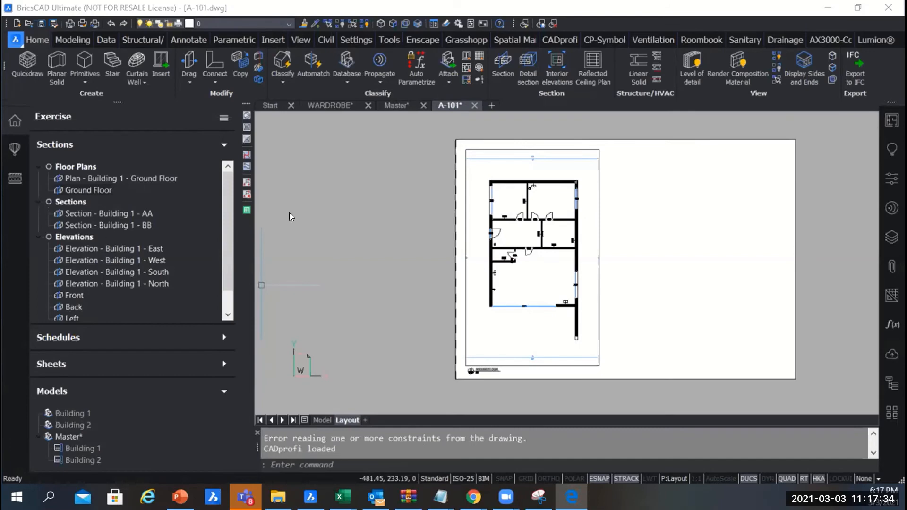
# - Examine the wall hatching and the wall, door and window tags on the ground floor plan of sheet A-101
pyautogui.scroll(5, 538, 186)
pyautogui.scroll(3, 546, 188)
pyautogui.scroll(3, 758, 178)
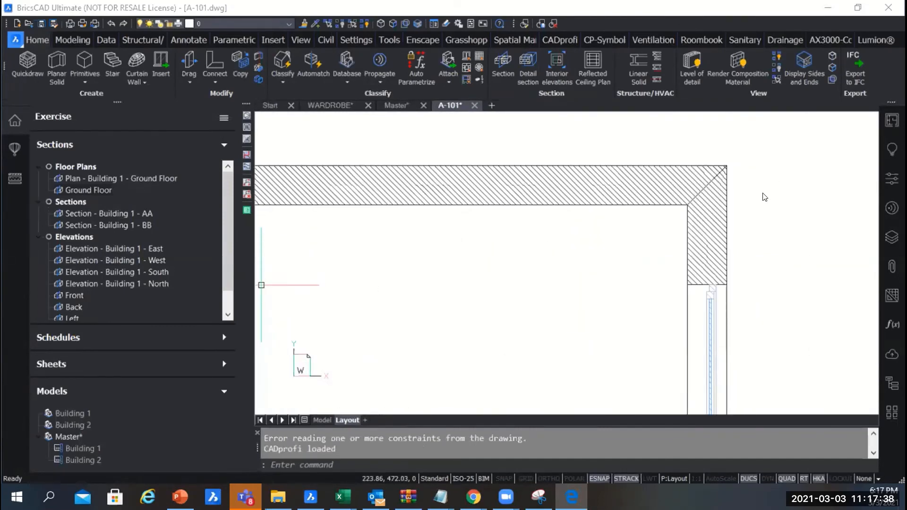
pyautogui.scroll(-4, 628, 284)
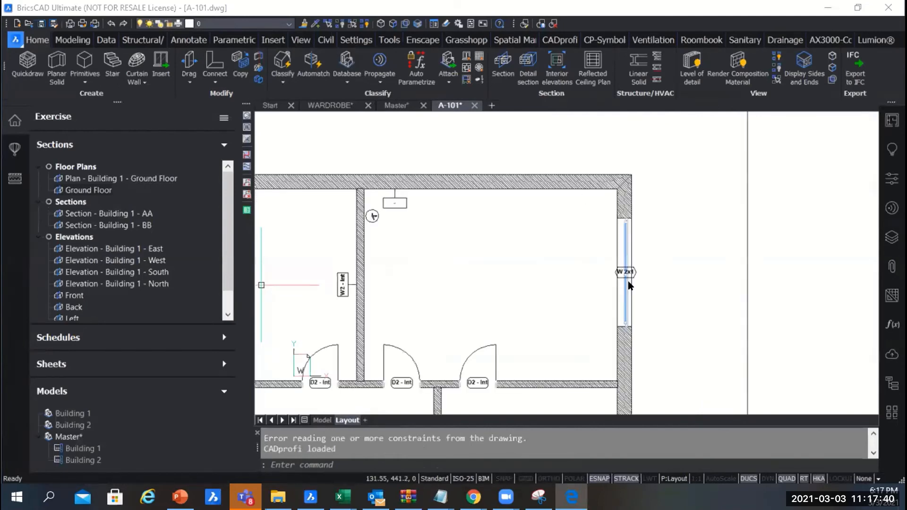
pyautogui.scroll(5, 548, 319)
pyautogui.scroll(-4, 567, 322)
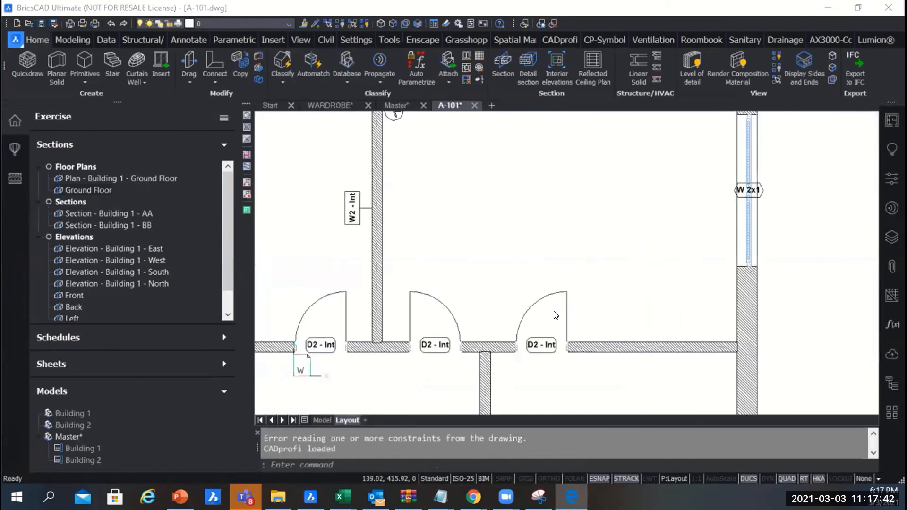
pyautogui.scroll(2, 764, 287)
pyautogui.scroll(3, 764, 287)
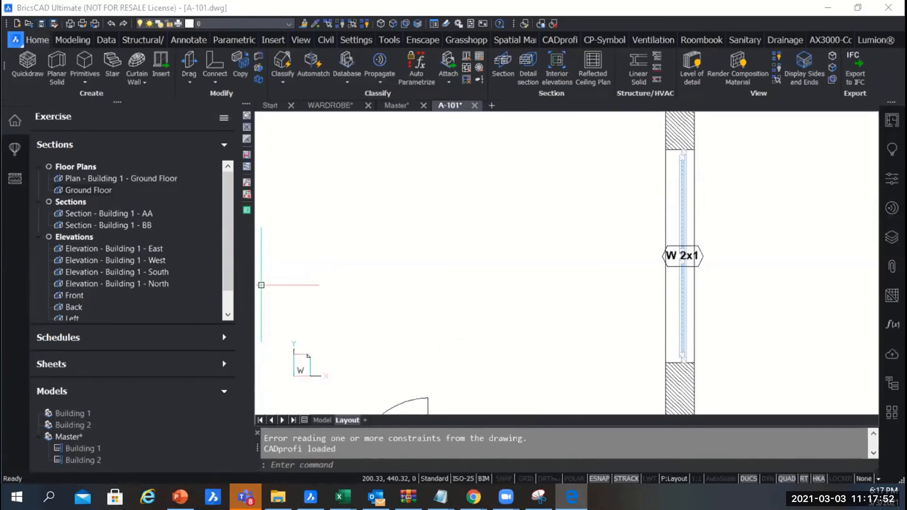
pyautogui.scroll(-5, 515, 243)
pyautogui.scroll(2, 548, 231)
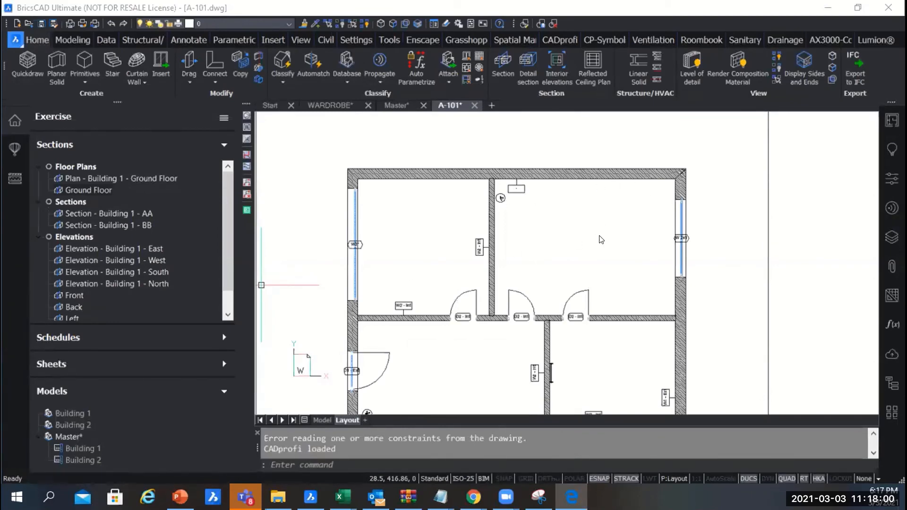
# - Filter the layers by BRX_2D and turn on Background_BRX_2D_Symbols, Boundary_BRX_2D_Symbols and BRX_2D_Symbols
pyautogui.click(891, 239)
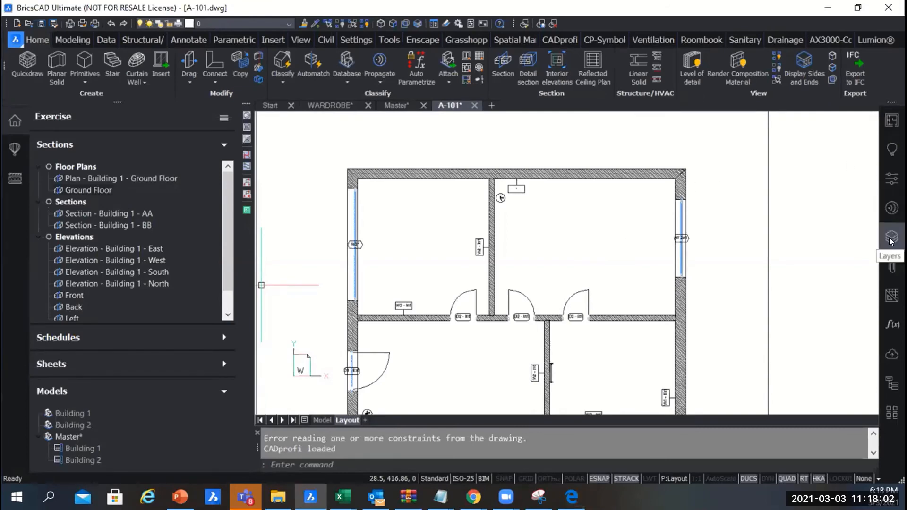
pyautogui.click(891, 240)
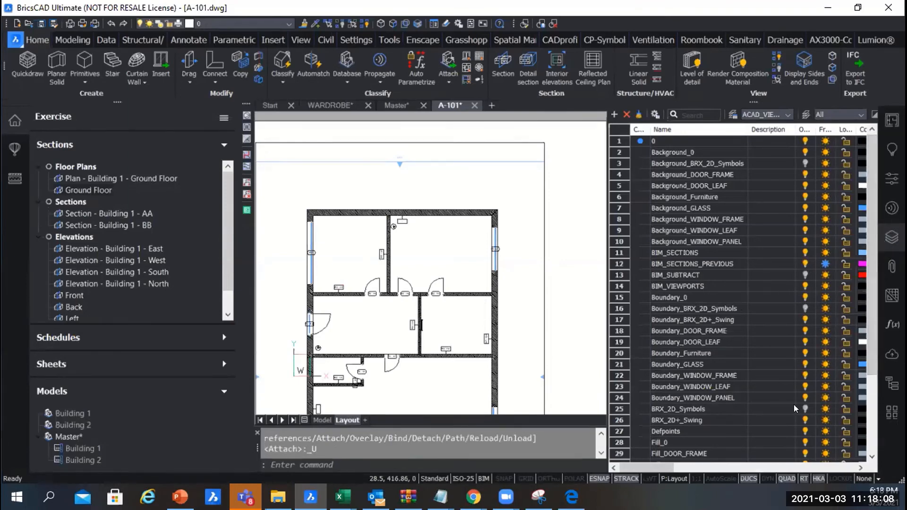
pyautogui.click(688, 113)
pyautogui.write('brx')
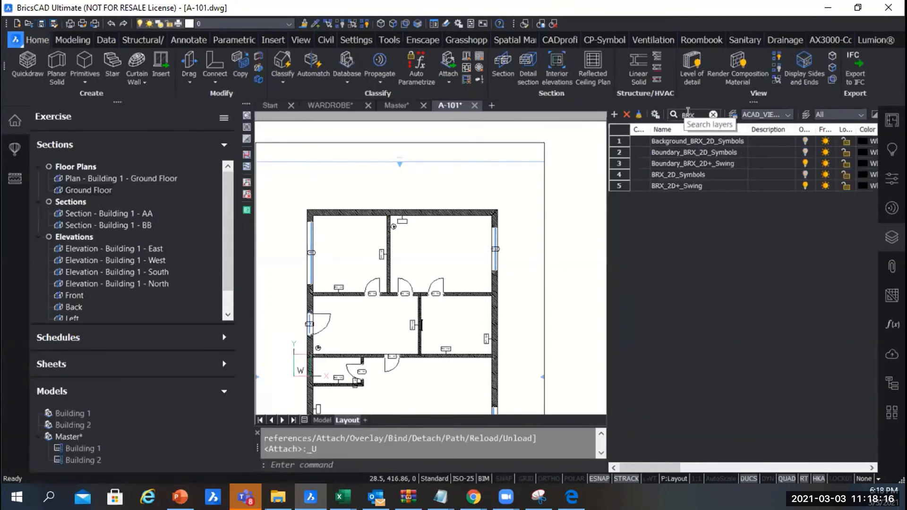
pyautogui.write('_2D')
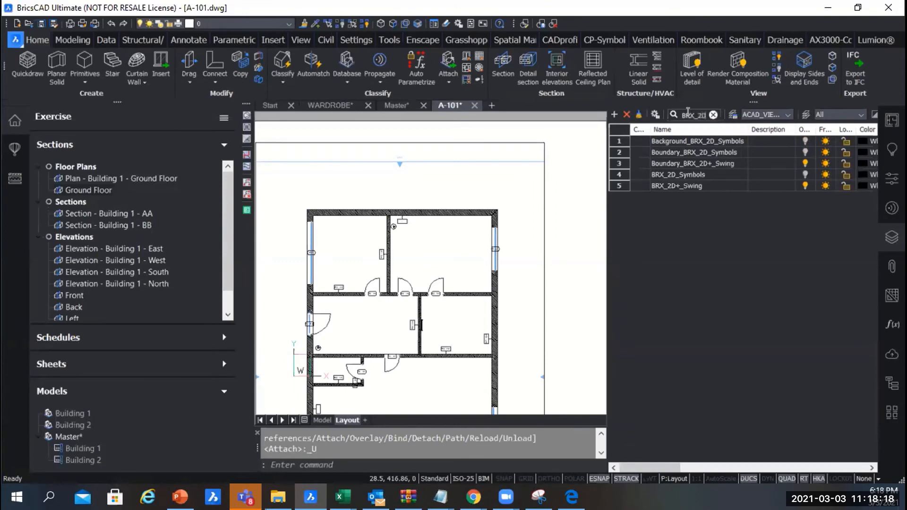
pyautogui.click(804, 140)
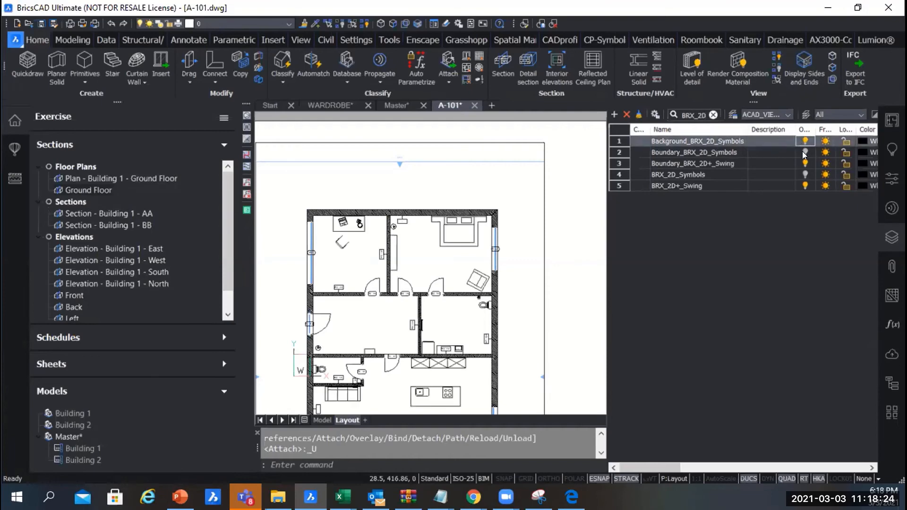
pyautogui.click(804, 152)
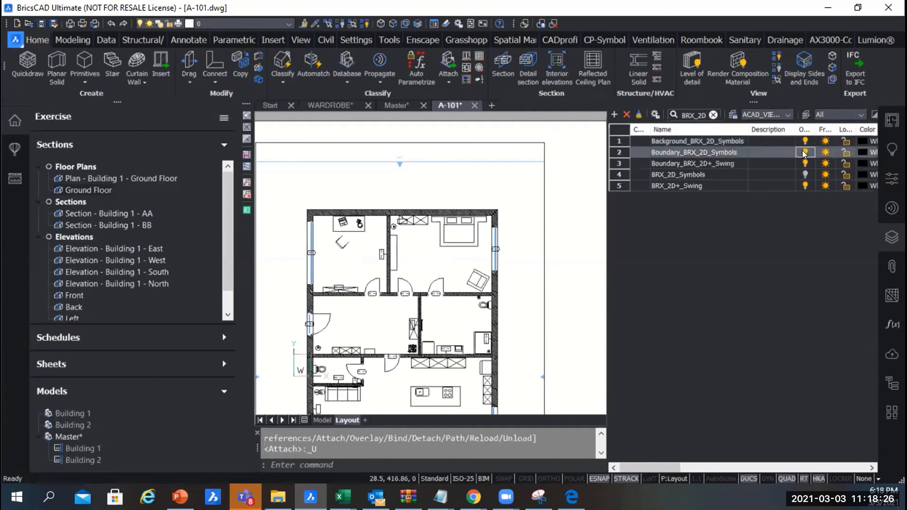
pyautogui.click(804, 174)
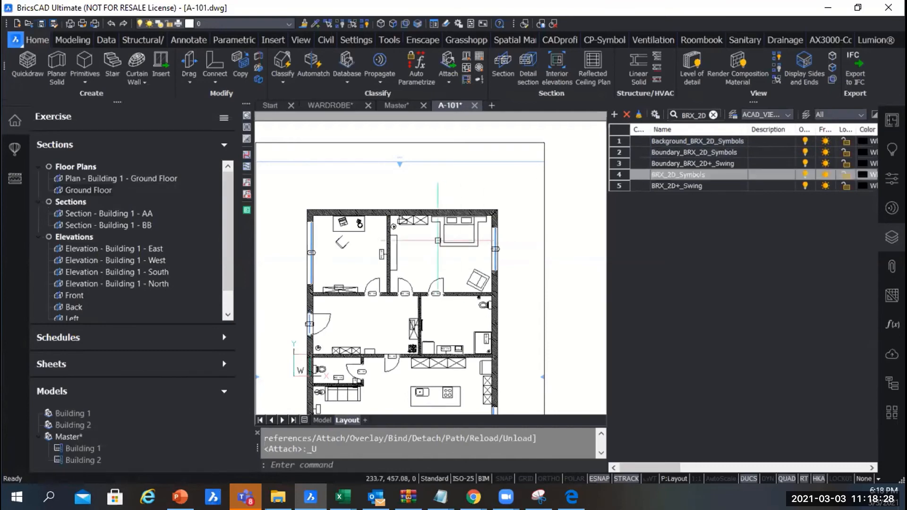
# - Hide the project browser and inspect the 2D furniture and sanitary symbols in the plan's rooms
pyautogui.scroll(2, 442, 247)
pyautogui.scroll(-2, 455, 200)
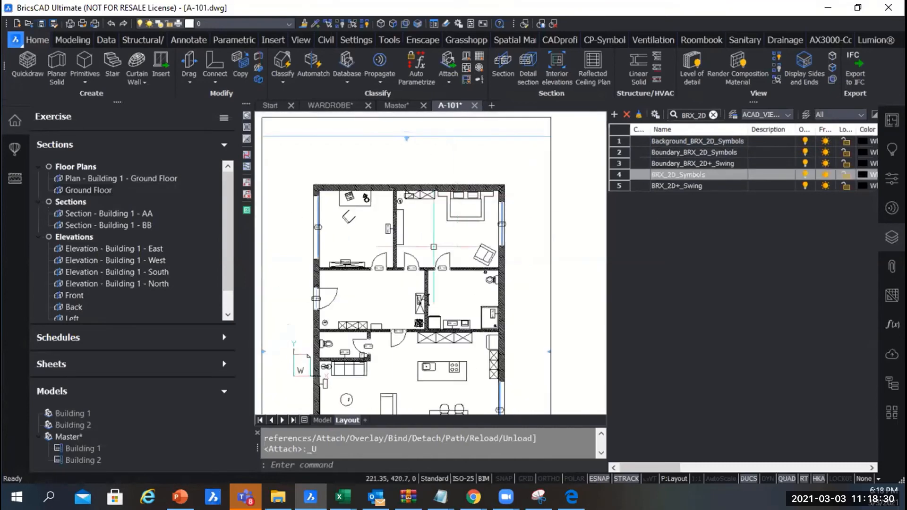
pyautogui.scroll(4, 438, 359)
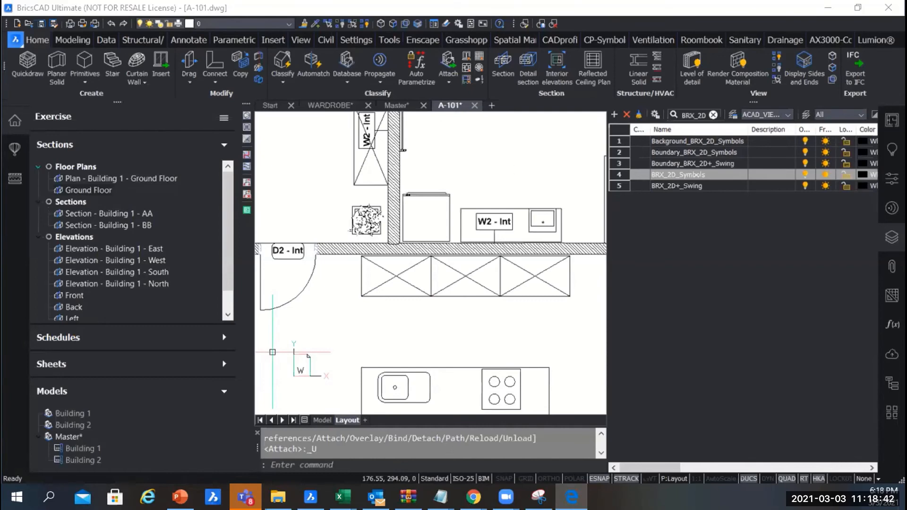
pyautogui.click(23, 127)
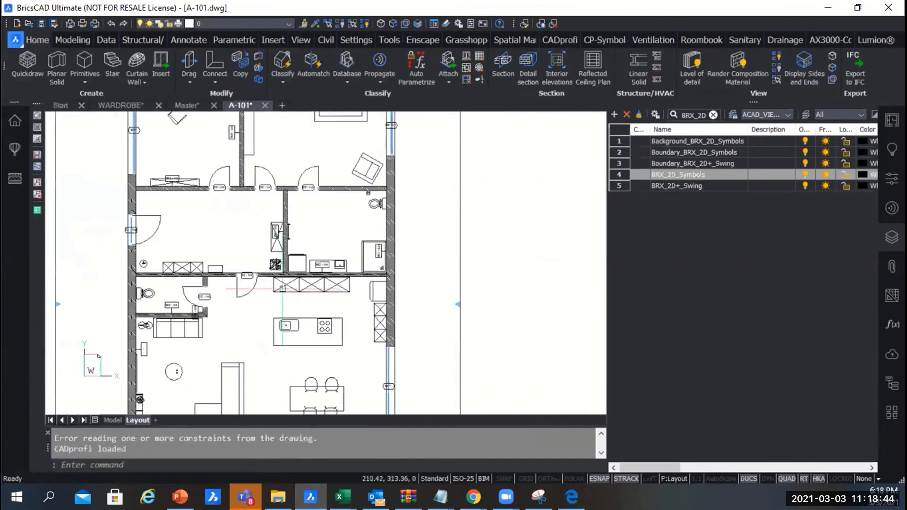
pyautogui.scroll(2, 273, 189)
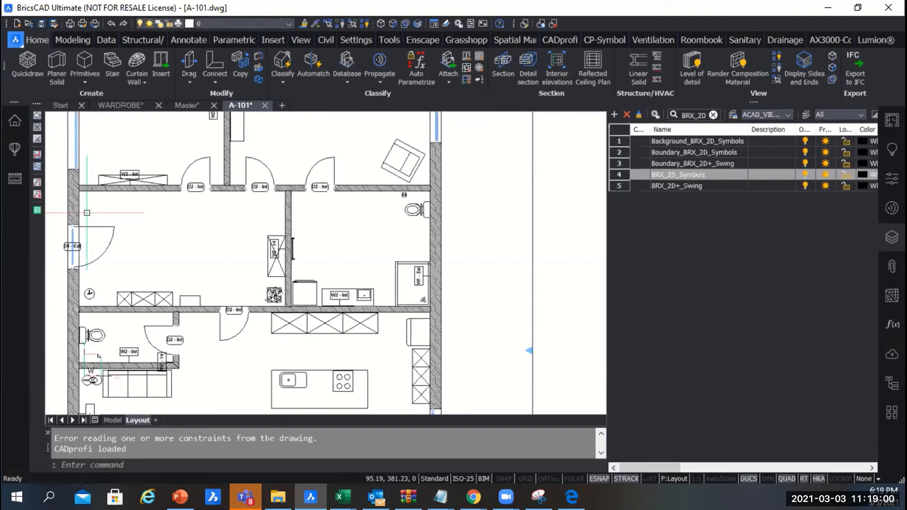
pyautogui.scroll(2, 340, 160)
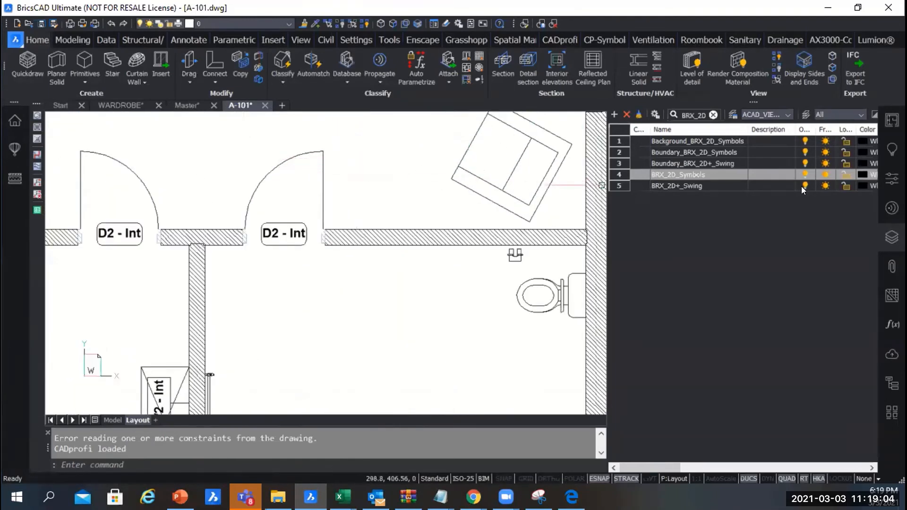
# - Try turning off the BRX_2D_Symbols layer to compare the plan, and turn the layer back on
pyautogui.click(806, 175)
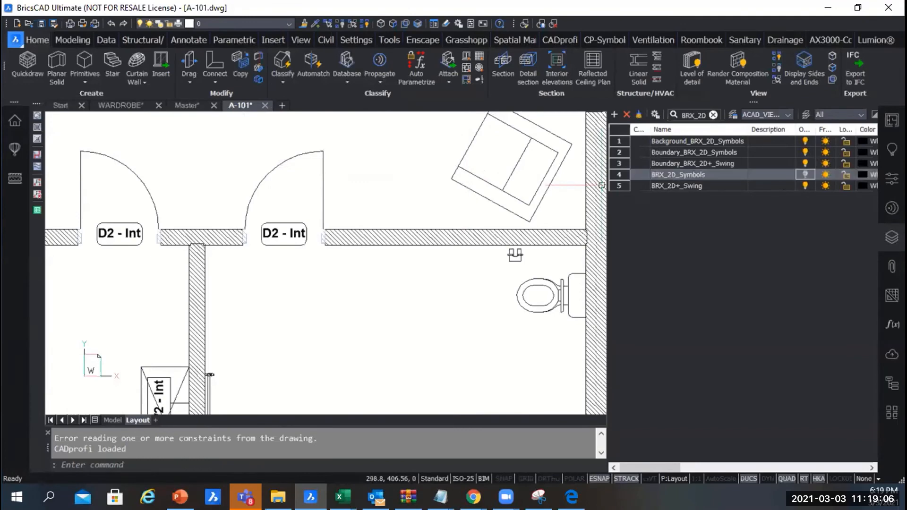
pyautogui.scroll(-5, 400, 146)
pyautogui.scroll(2, 400, 147)
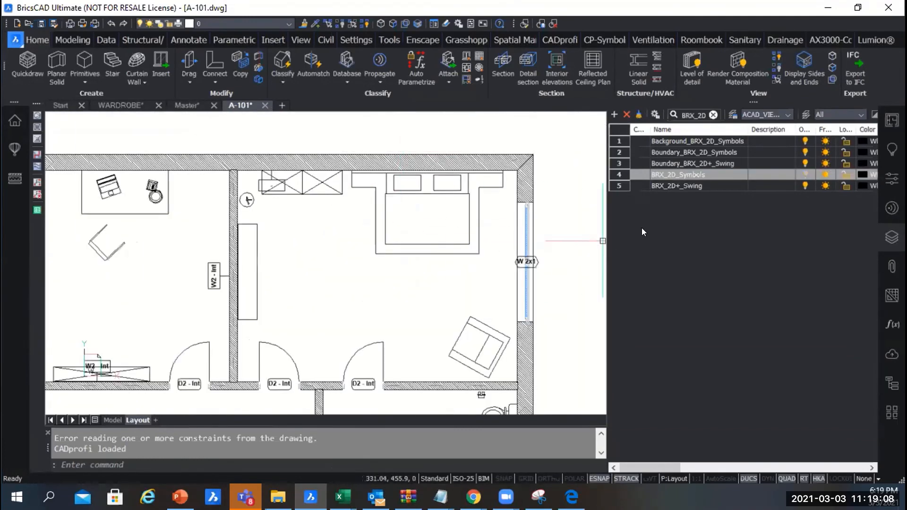
pyautogui.click(804, 173)
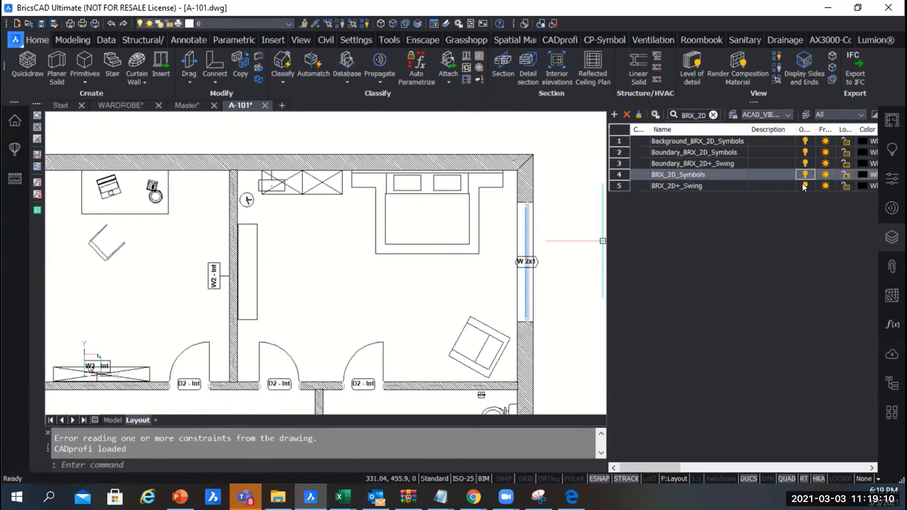
pyautogui.click(805, 186)
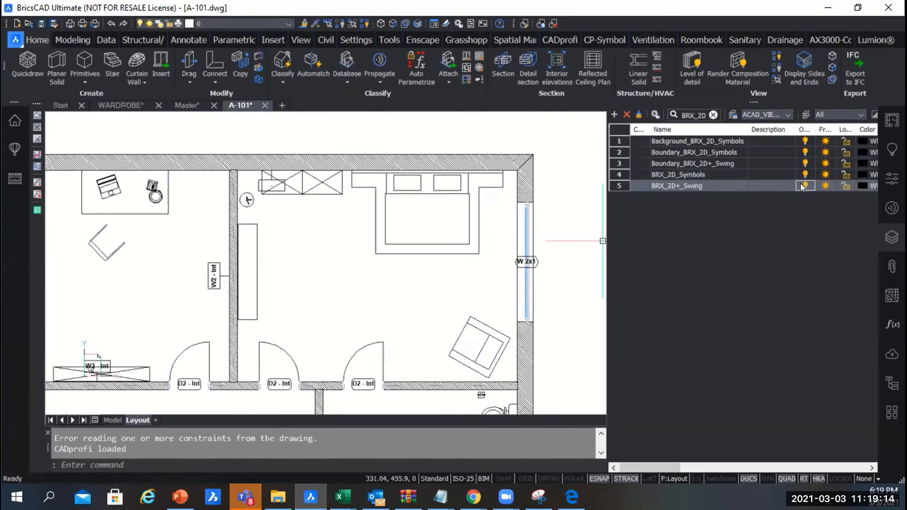
# - Check the furnished ground floor plan within its viewport on sheet A-101
pyautogui.scroll(-2, 527, 212)
pyautogui.scroll(-3, 373, 220)
pyautogui.click(516, 247)
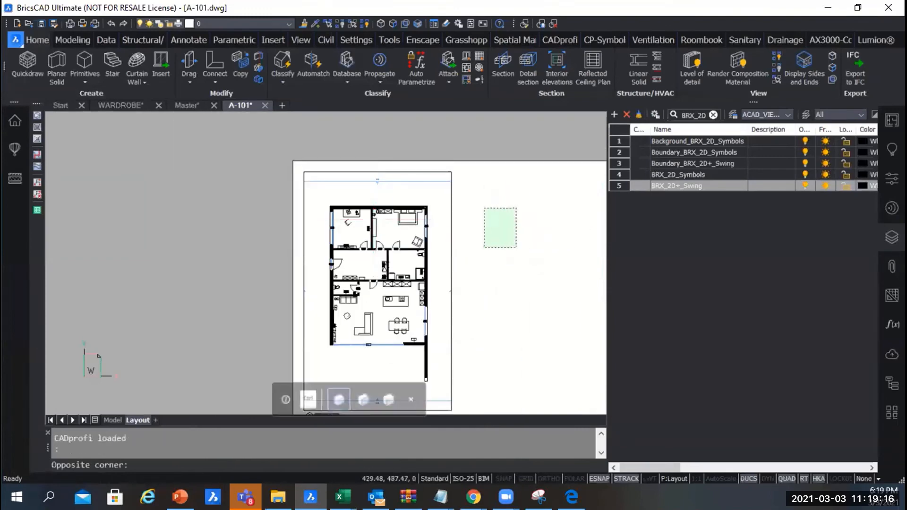
pyautogui.press('Escape')
pyautogui.scroll(3, 412, 238)
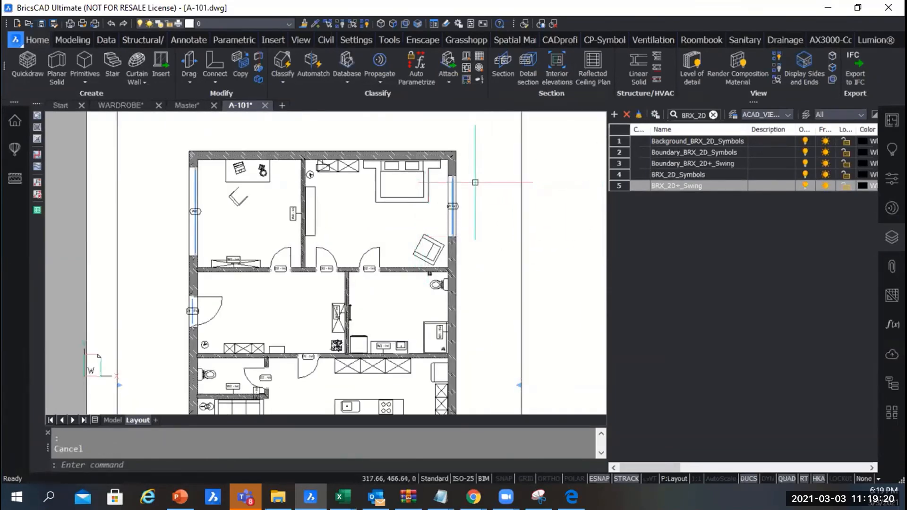
pyautogui.hotkey('alt', 'Tab')
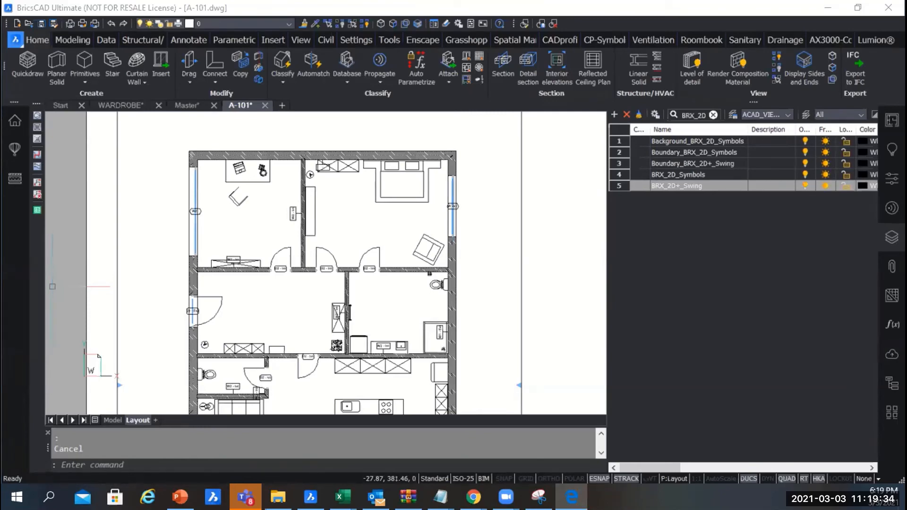
pyautogui.click(536, 226)
pyautogui.scroll(-3, 421, 204)
pyautogui.scroll(2, 429, 210)
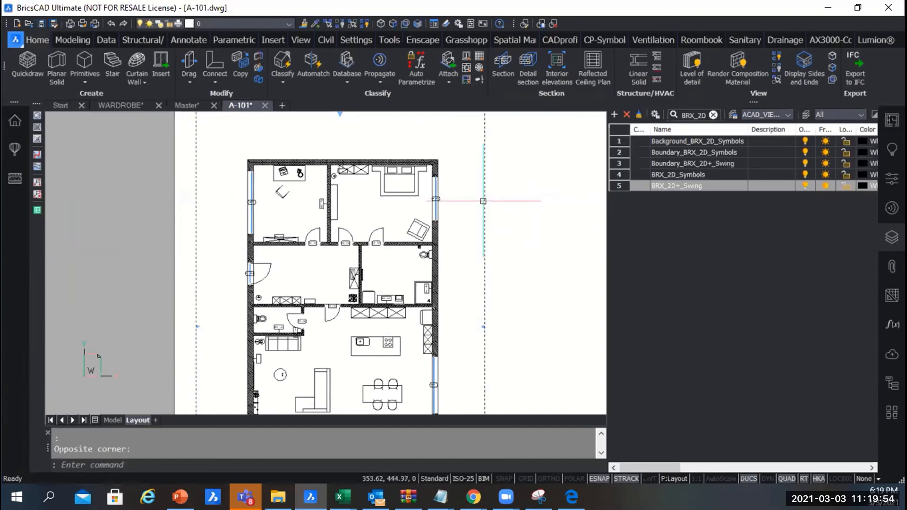
# - Open the Building 2 model from the plan viewport on sheet A-101
pyautogui.moveTo(483, 201)
pyautogui.moveTo(516, 205)
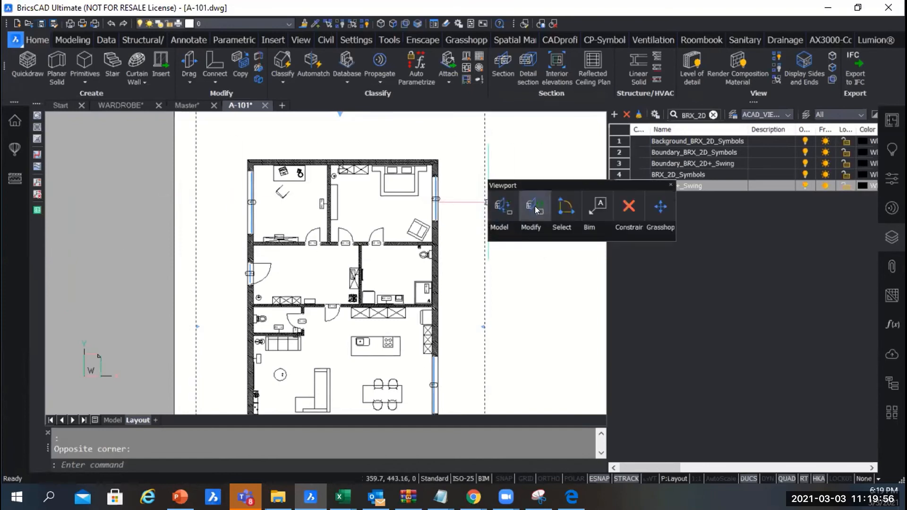
pyautogui.click(505, 205)
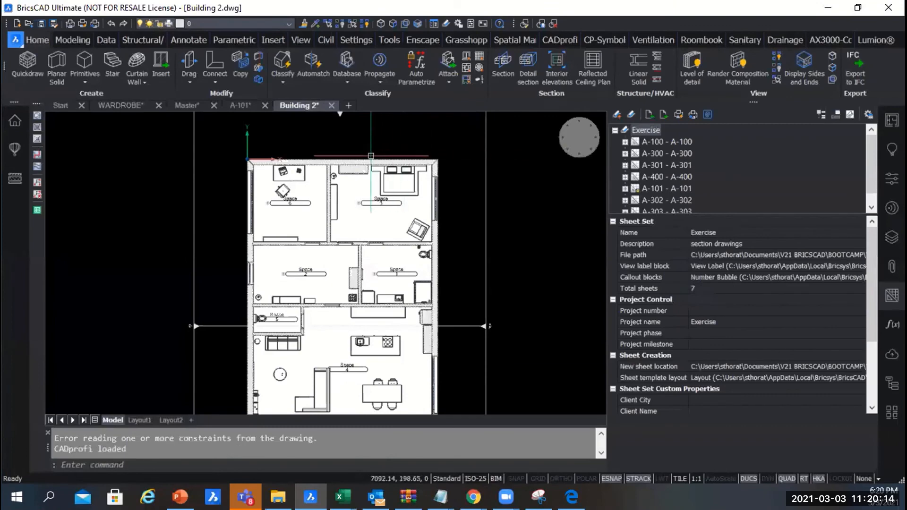
pyautogui.scroll(5, 349, 182)
pyautogui.scroll(-1, 405, 221)
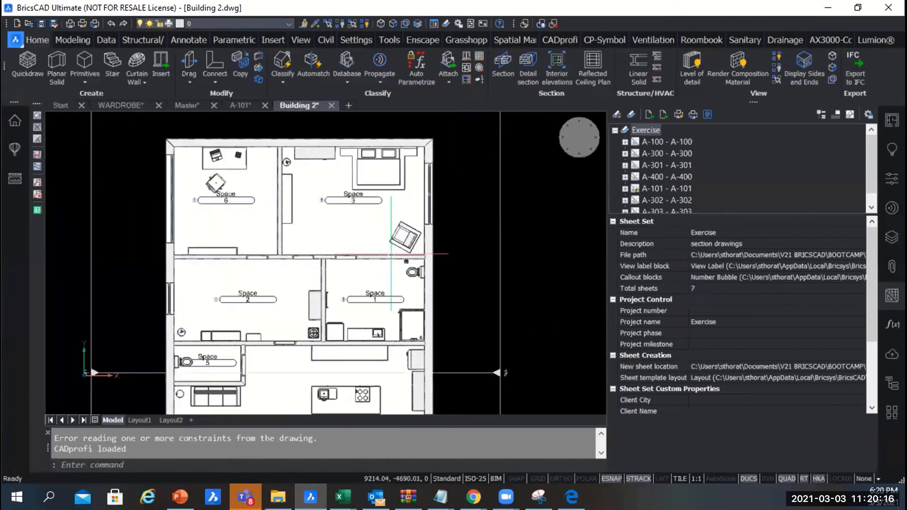
pyautogui.scroll(1, 405, 222)
pyautogui.moveTo(406, 222)
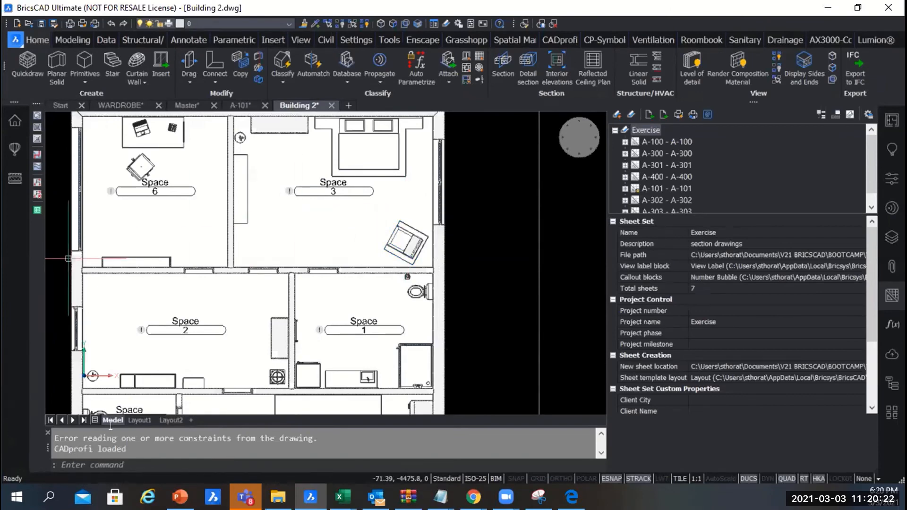
# - Flip Space 6's door so it hinges on the opposite jamb and swings into Space 2
pyautogui.scroll(4, 187, 270)
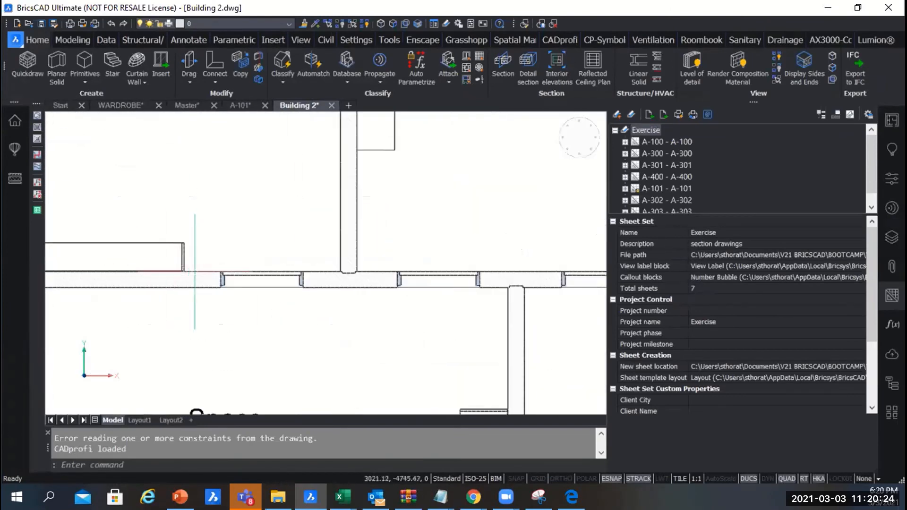
pyautogui.scroll(1, 195, 272)
pyautogui.moveTo(317, 246)
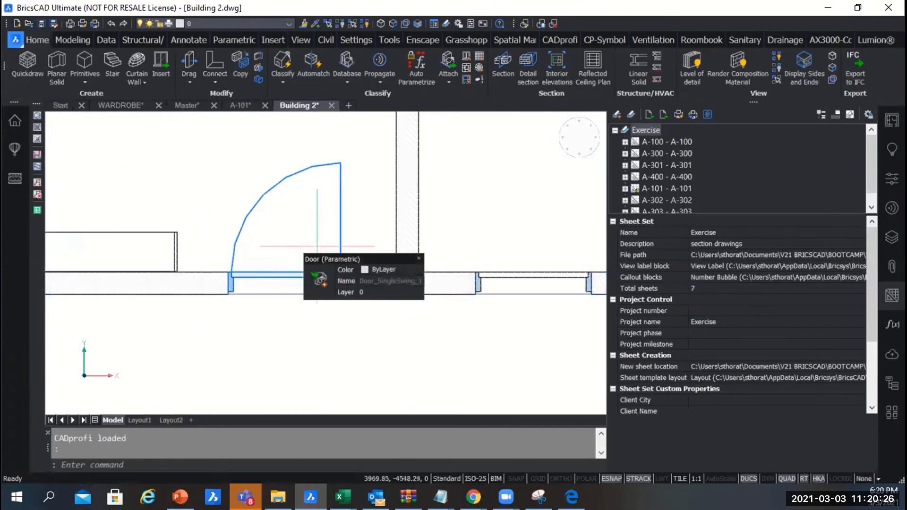
pyautogui.scroll(-4, 317, 246)
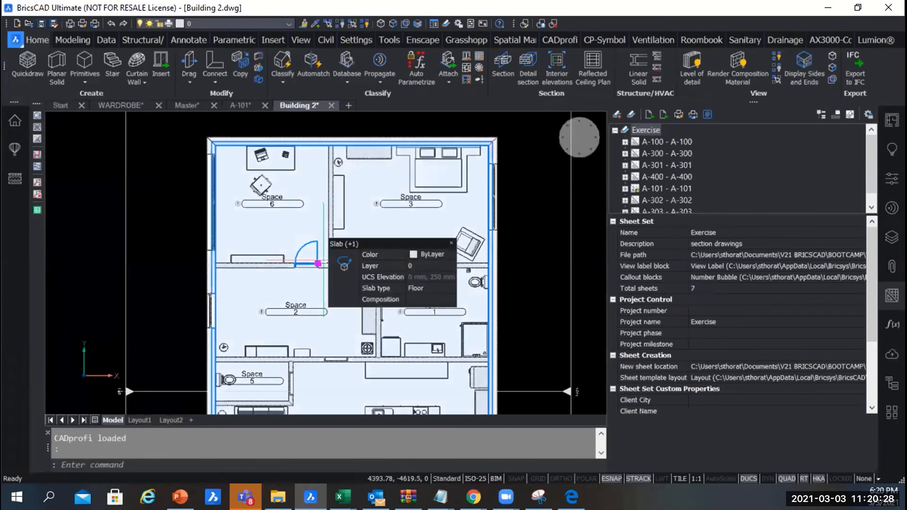
pyautogui.scroll(4, 303, 252)
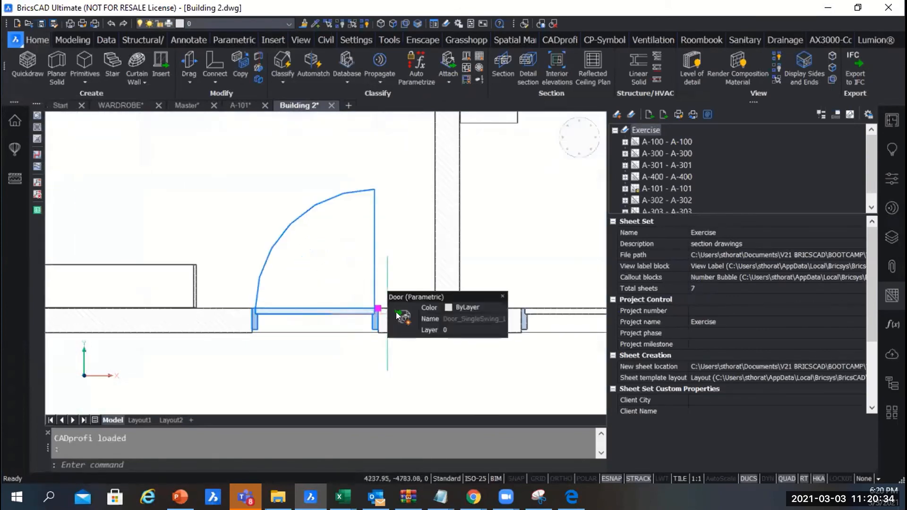
pyautogui.moveTo(398, 315)
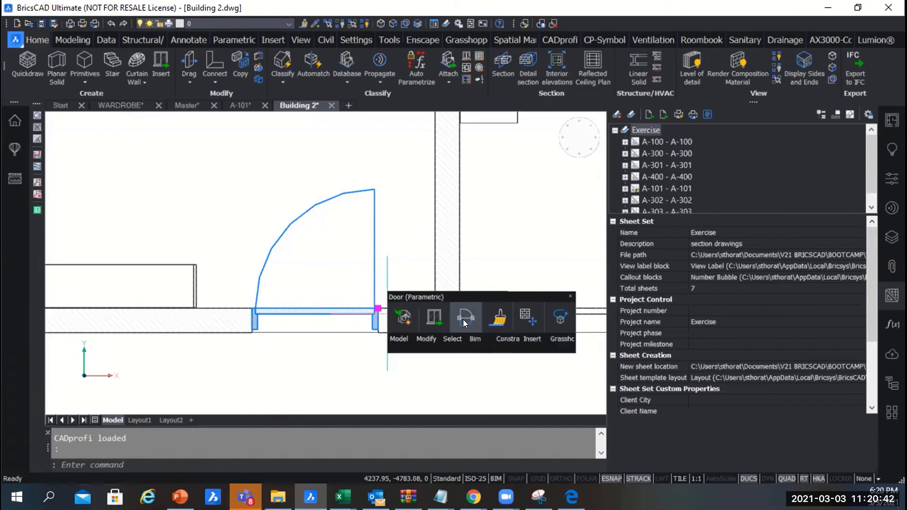
pyautogui.moveTo(400, 341)
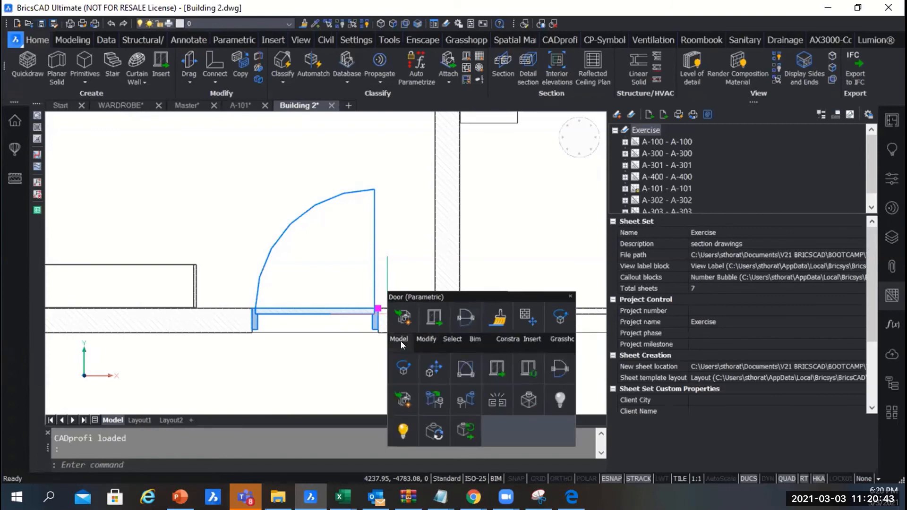
pyautogui.click(461, 375)
pyautogui.scroll(-2, 361, 231)
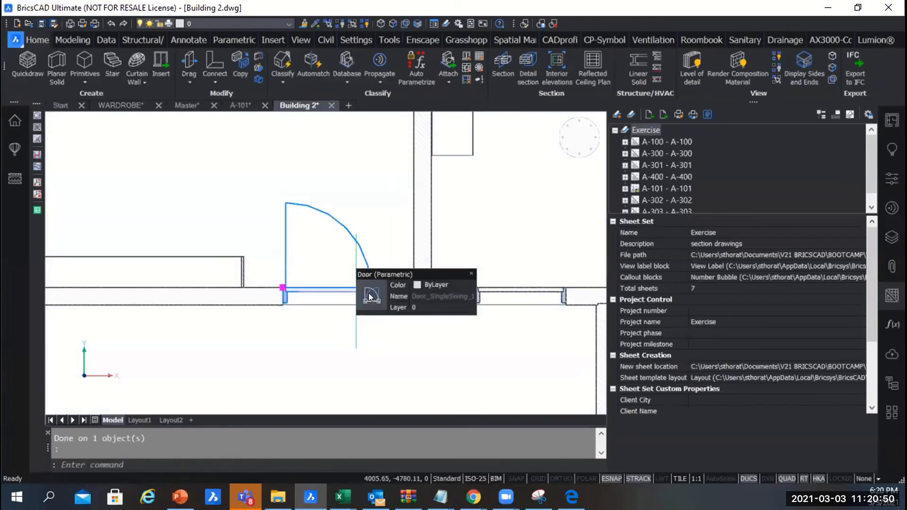
pyautogui.click(435, 299)
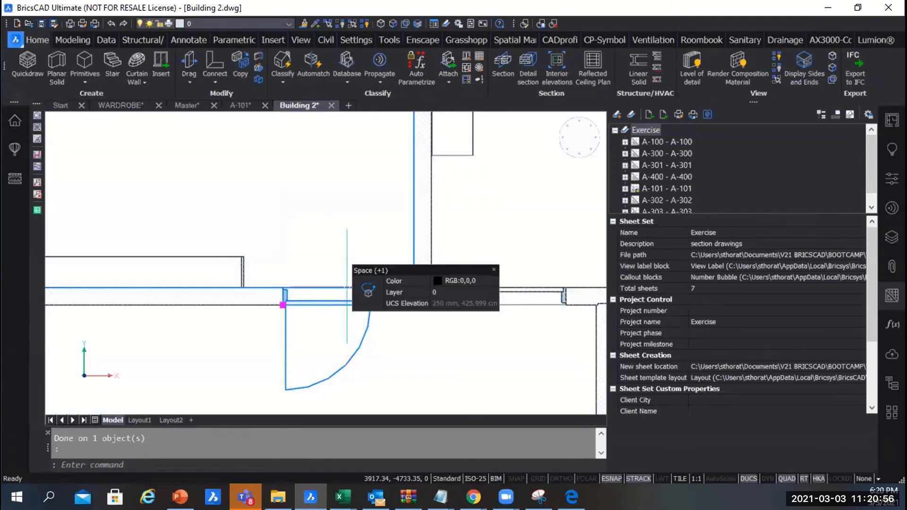
pyautogui.press('Escape')
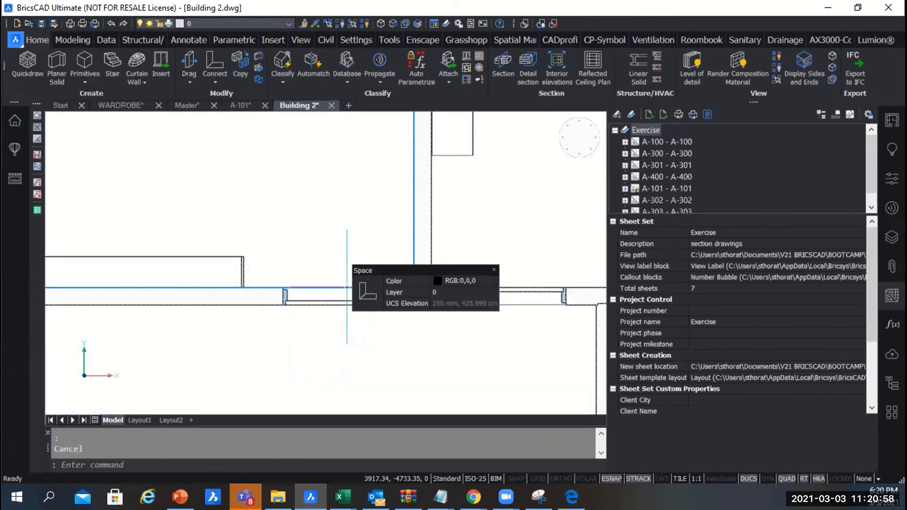
# - Delete the L-shaped sofa in Space 4
pyautogui.scroll(-5, 347, 287)
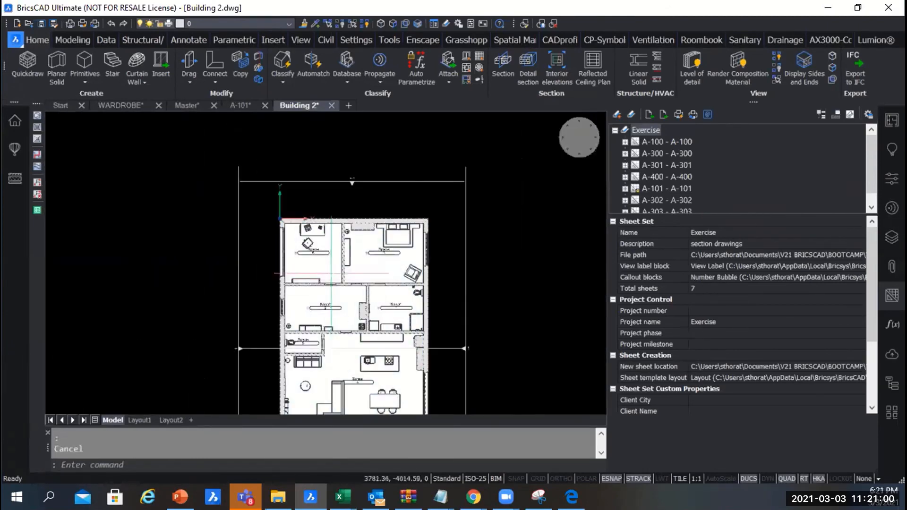
pyautogui.scroll(5, 340, 274)
pyautogui.click(571, 497)
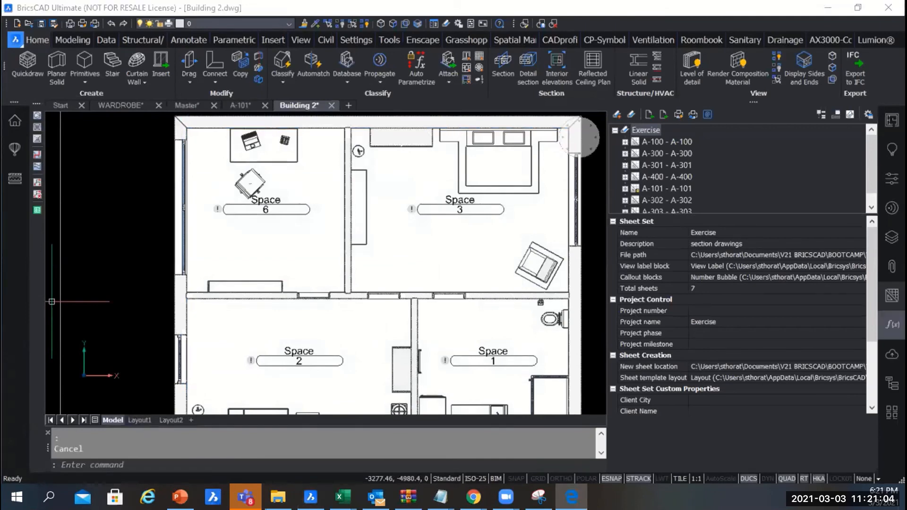
pyautogui.scroll(-2, 351, 206)
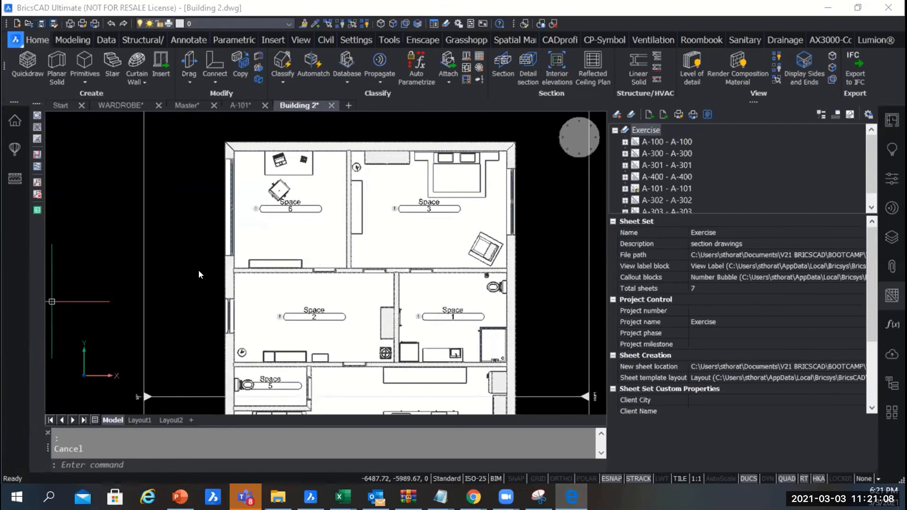
pyautogui.scroll(-1, 199, 275)
pyautogui.scroll(4, 381, 336)
pyautogui.click(377, 359)
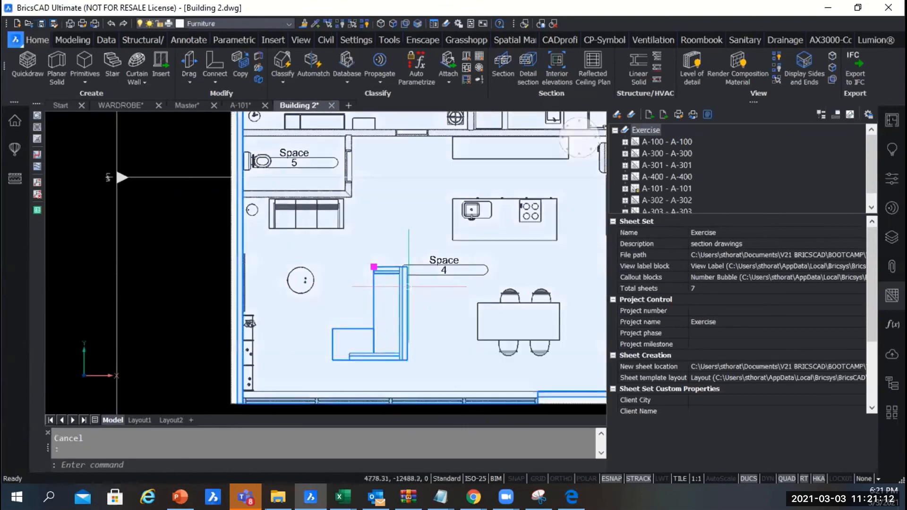
pyautogui.scroll(-3, 409, 286)
pyautogui.scroll(3, 401, 287)
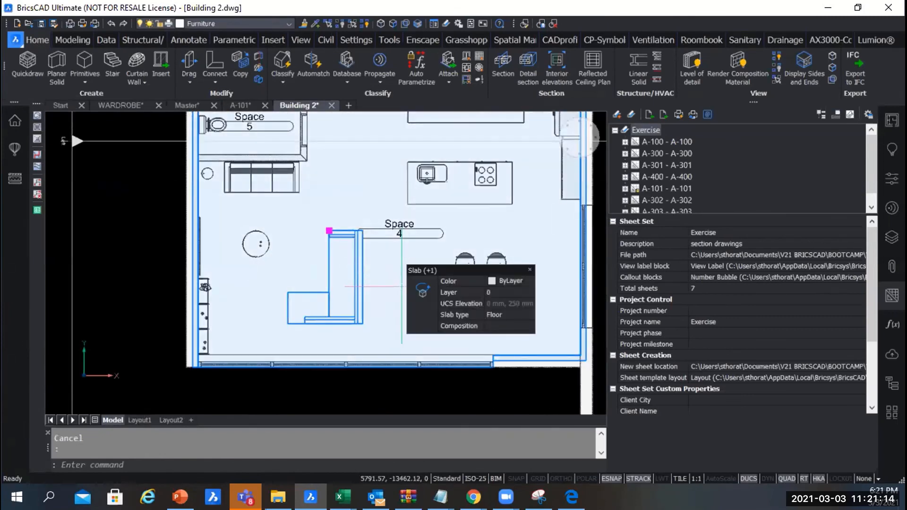
pyautogui.press('Delete')
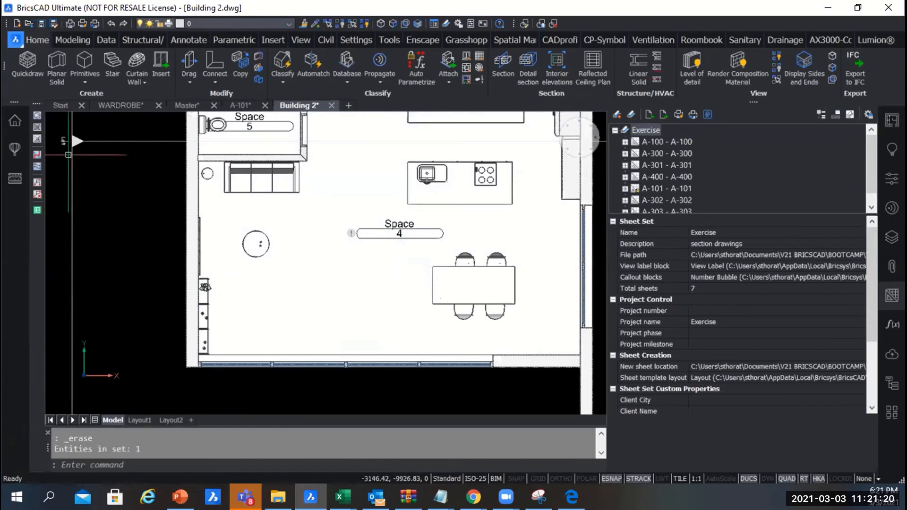
# - Try to insert the Furniture Armchair Leather component from the library's Furnishing Elements into Space 4
pyautogui.click(888, 268)
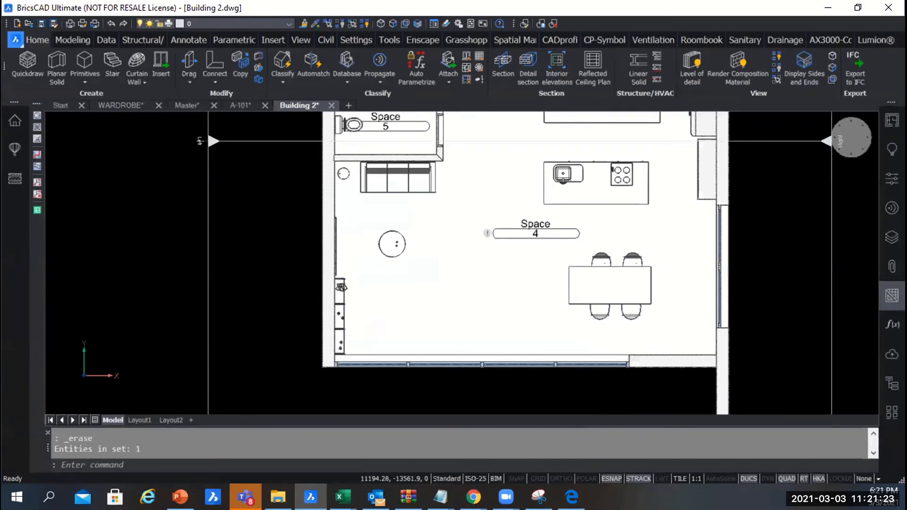
pyautogui.click(15, 147)
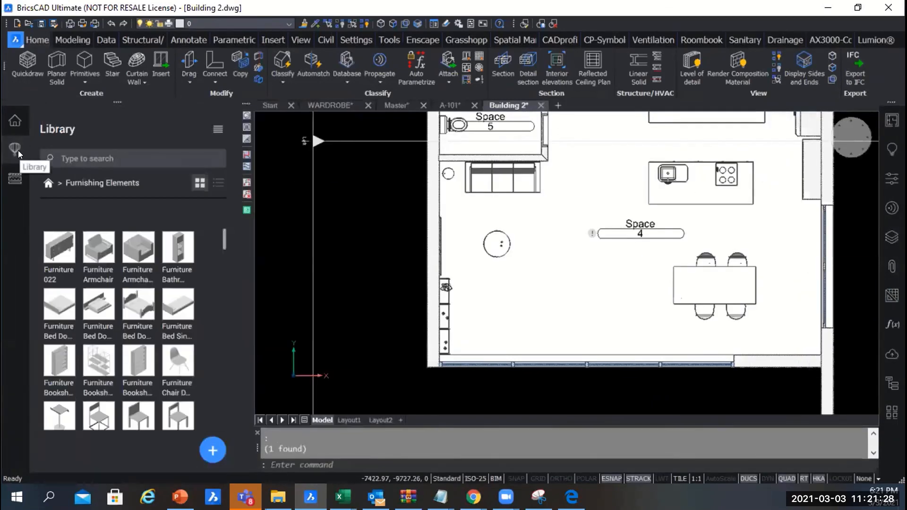
pyautogui.click(46, 183)
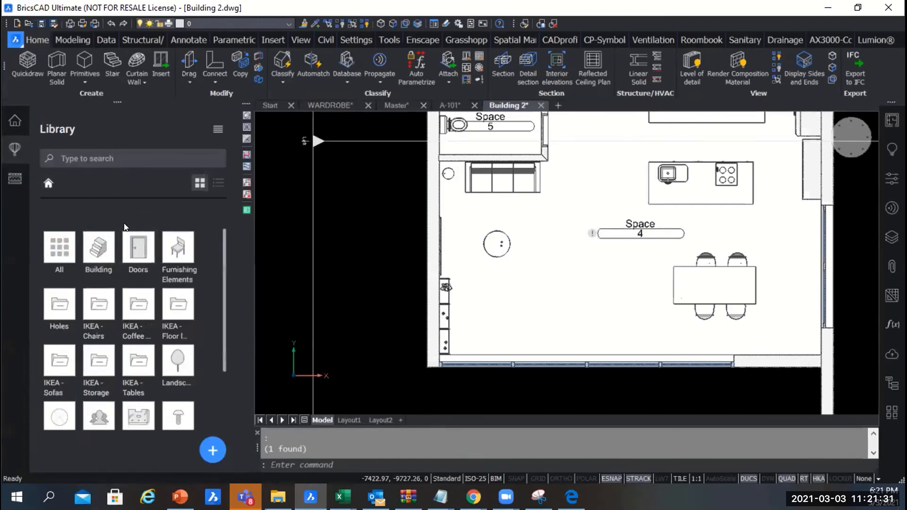
pyautogui.click(179, 250)
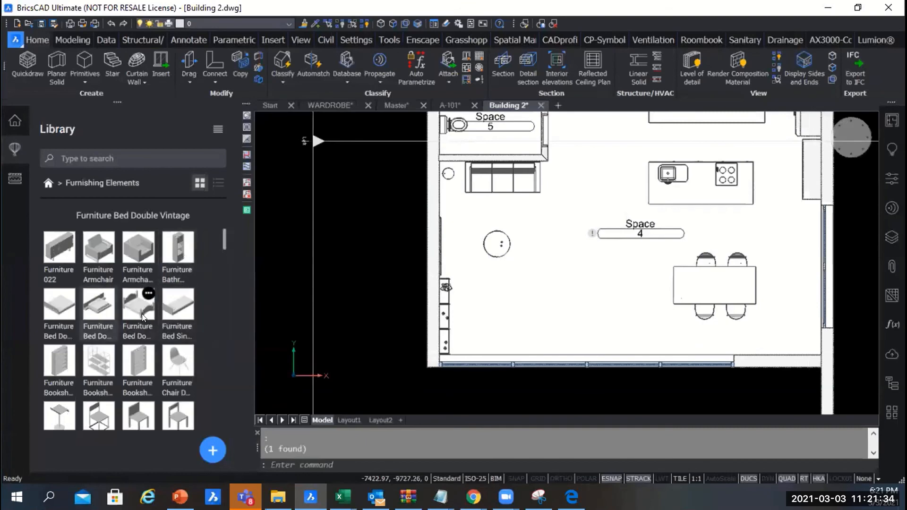
pyautogui.click(135, 249)
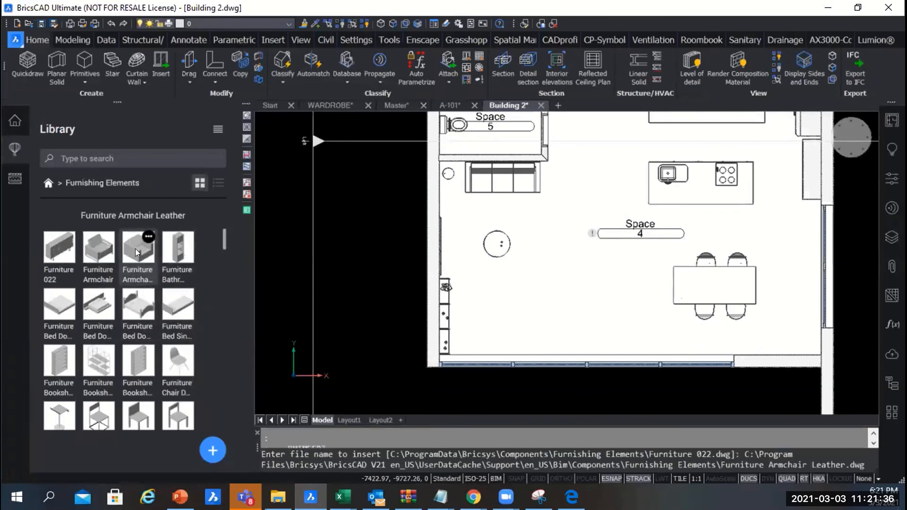
pyautogui.scroll(1, 416, 296)
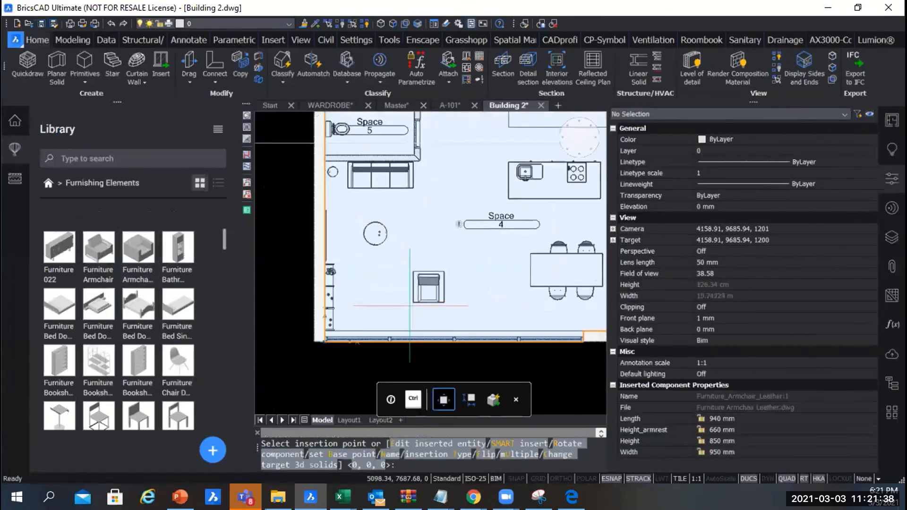
pyautogui.scroll(1, 396, 331)
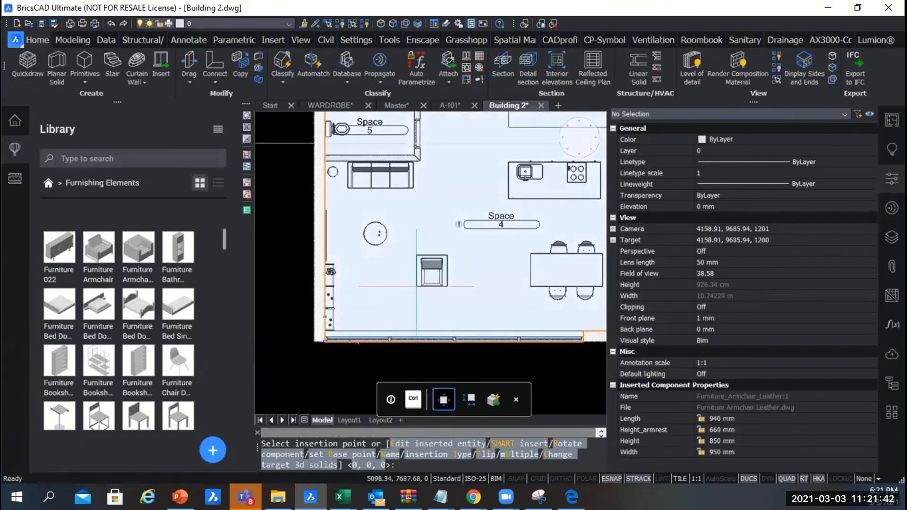
pyautogui.hotkey('ctrl', 'z')
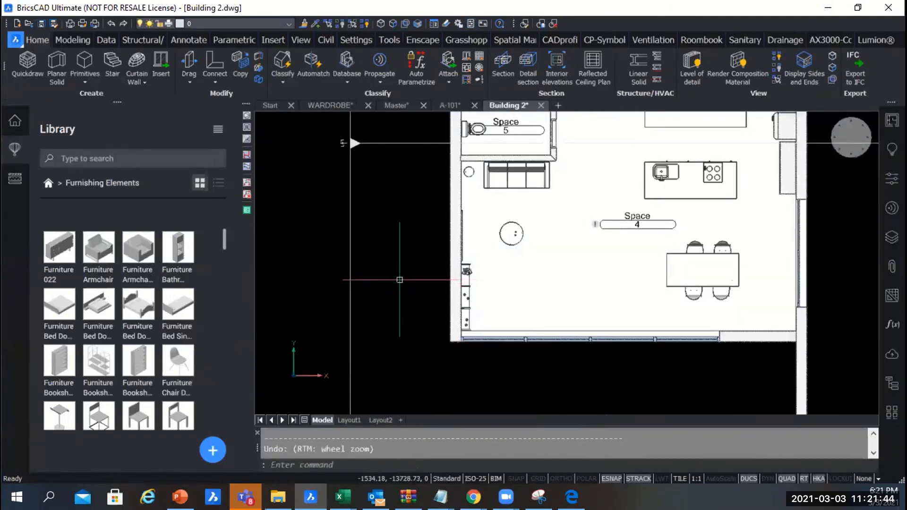
pyautogui.scroll(-3, 399, 279)
pyautogui.scroll(2, 496, 220)
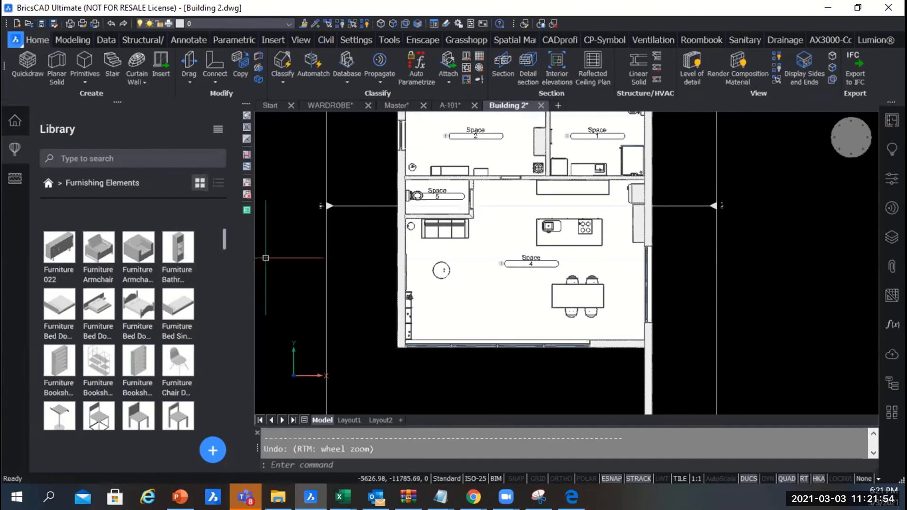
pyautogui.scroll(3, 406, 289)
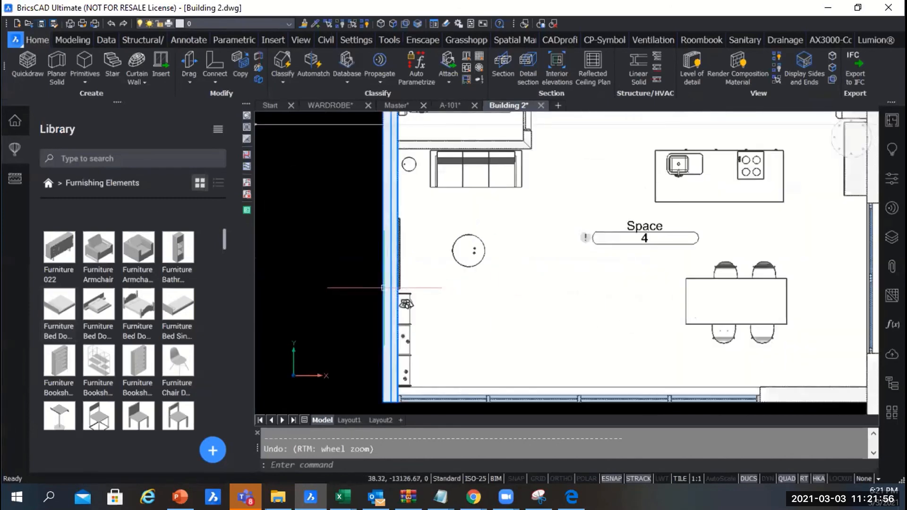
pyautogui.scroll(-4, 444, 378)
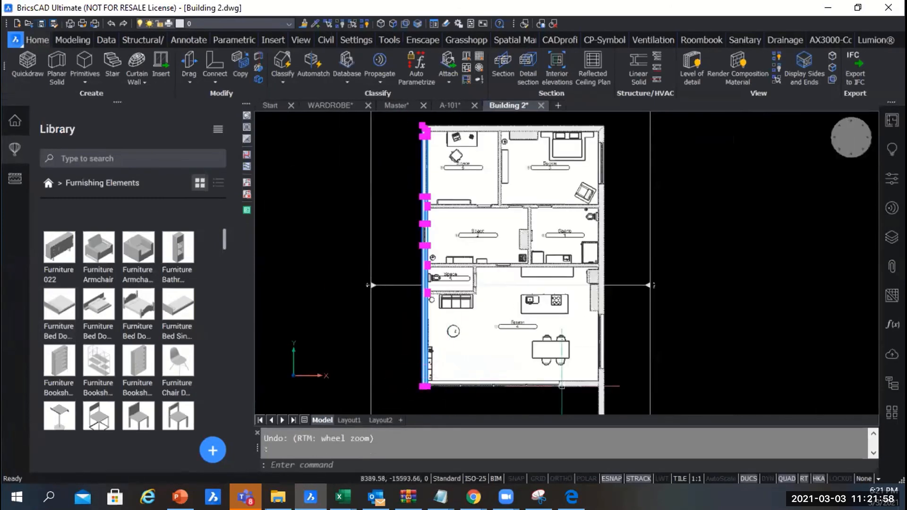
pyautogui.scroll(3, 562, 385)
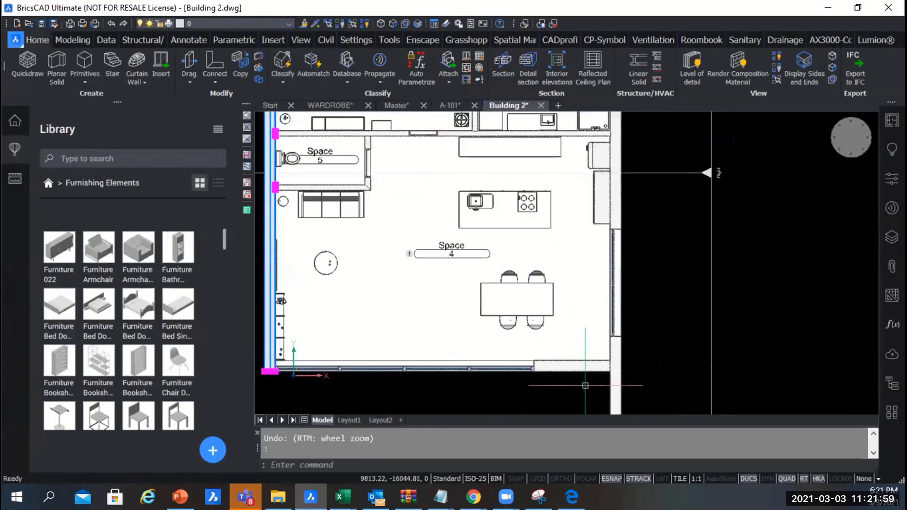
pyautogui.click(617, 358)
pyautogui.press('Escape')
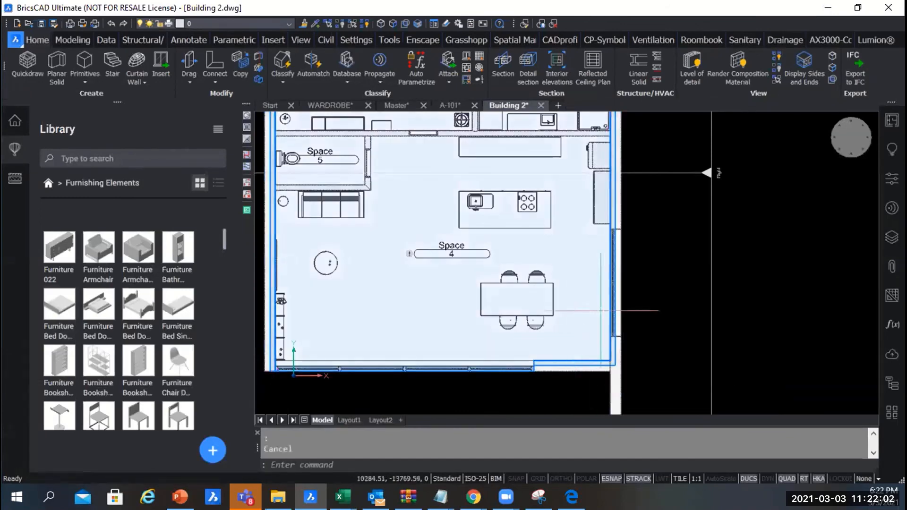
pyautogui.click(892, 383)
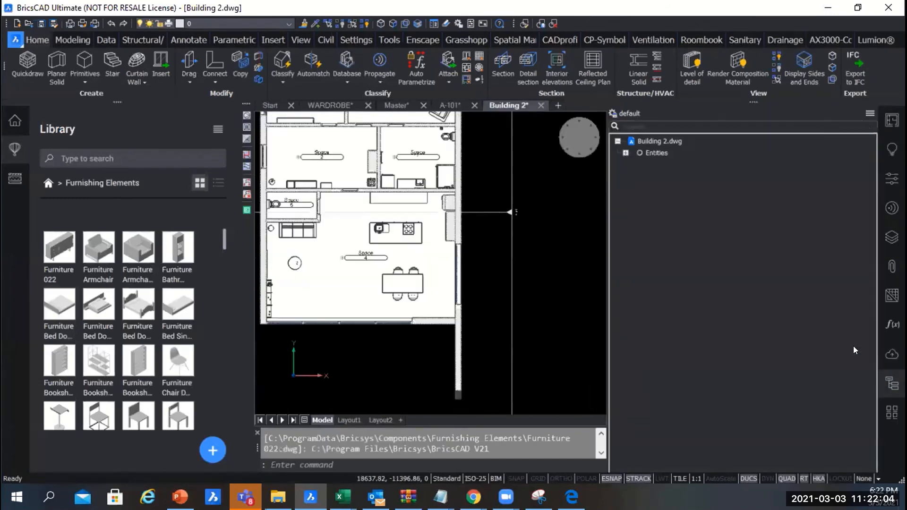
pyautogui.click(625, 153)
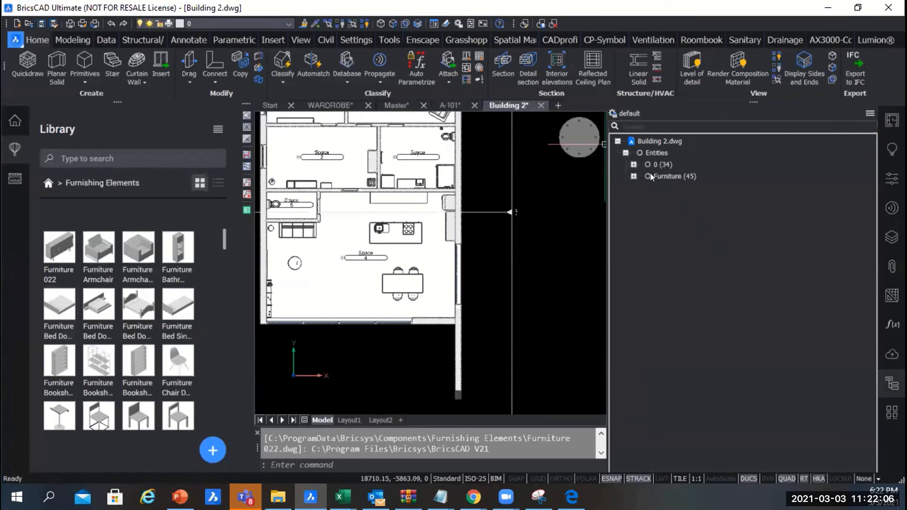
pyautogui.click(633, 165)
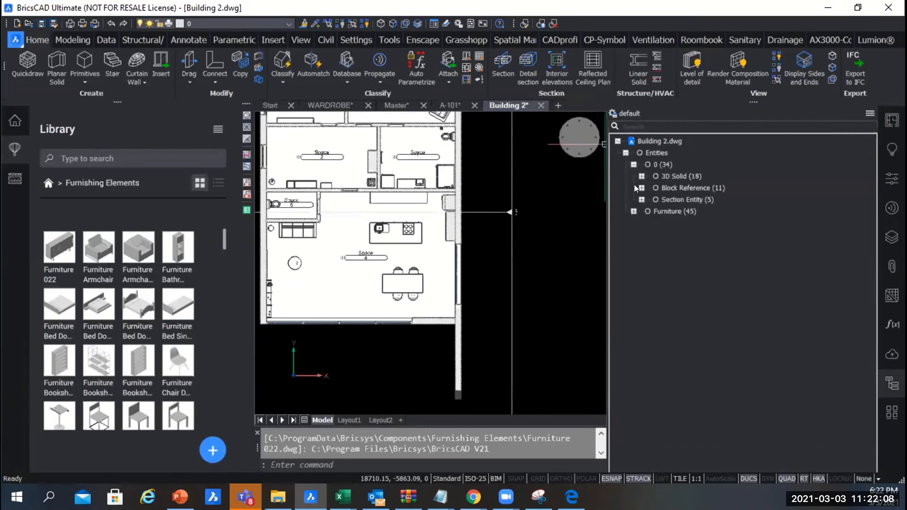
pyautogui.click(641, 177)
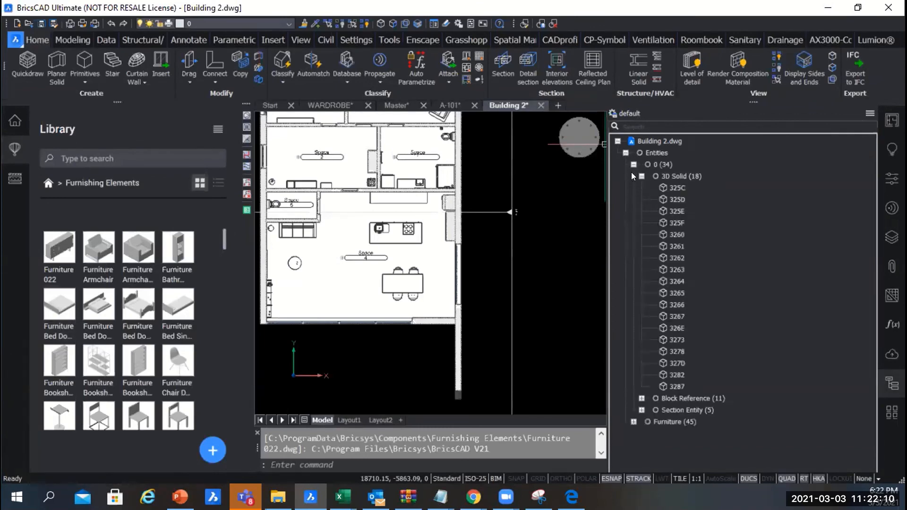
pyautogui.press('Escape')
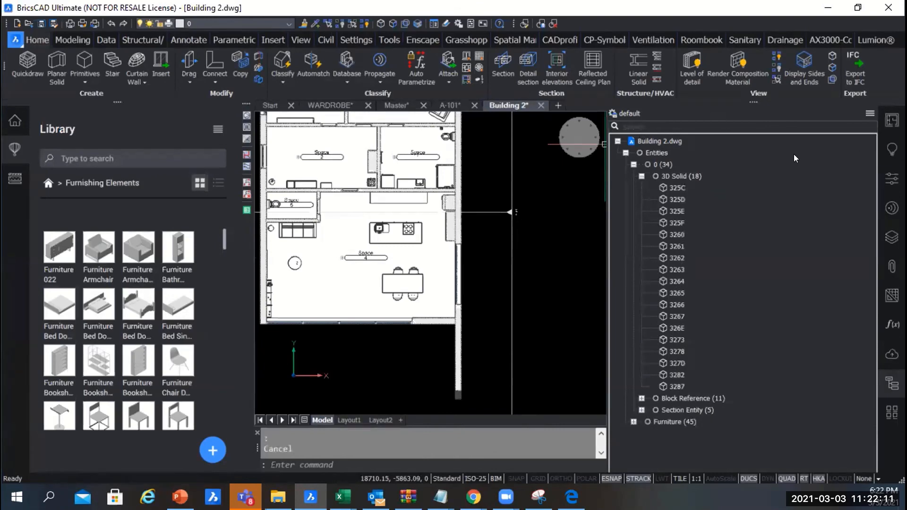
pyautogui.click(617, 141)
pyautogui.click(892, 384)
# - Assign the Cavity Wall, Brick composition to Building 2's four exterior walls, accepting the proposed reference faces
pyautogui.scroll(-2, 590, 283)
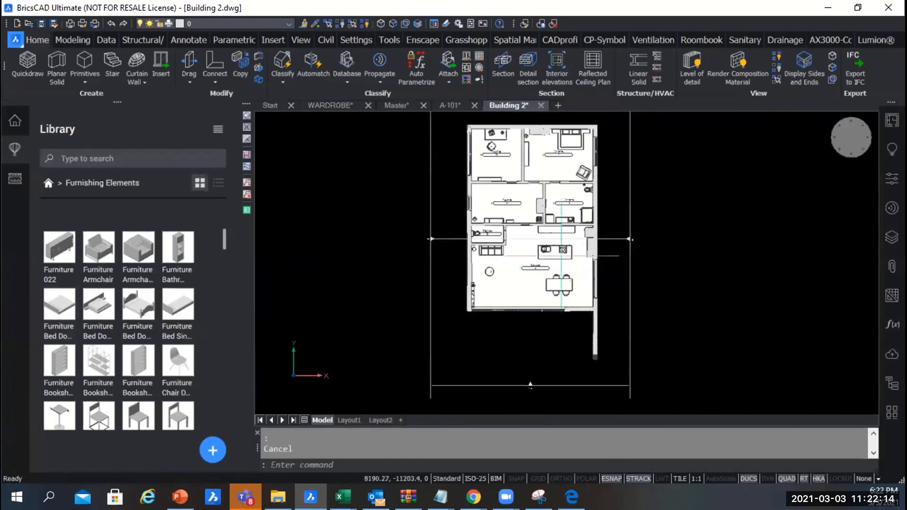
pyautogui.scroll(3, 467, 116)
pyautogui.scroll(2, 477, 161)
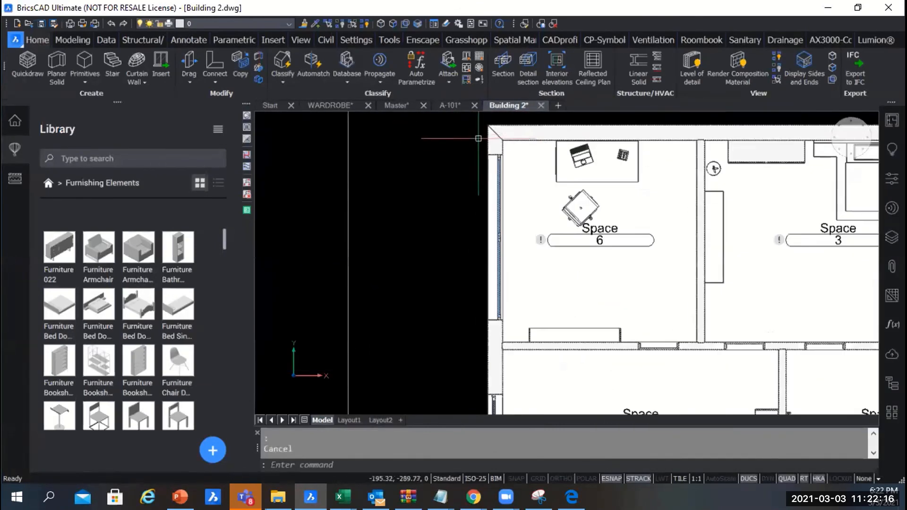
pyautogui.click(494, 135)
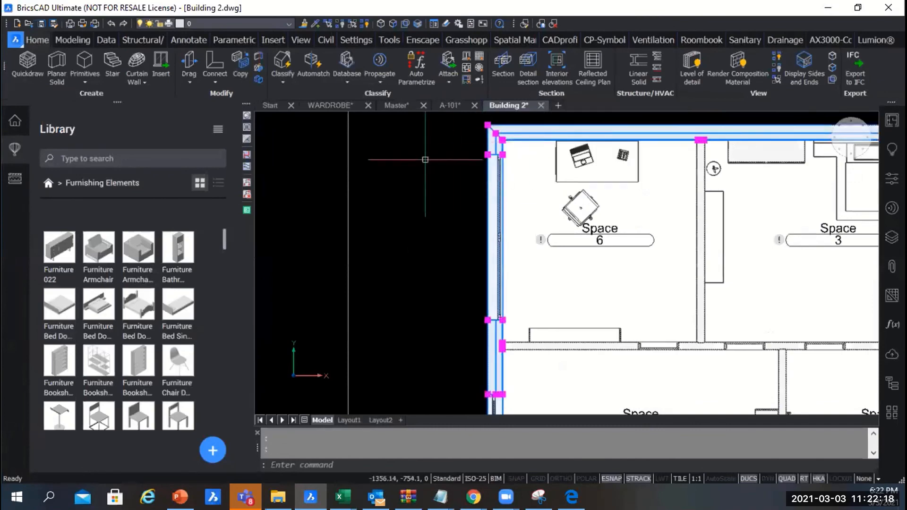
pyautogui.scroll(-5, 423, 157)
pyautogui.scroll(5, 422, 234)
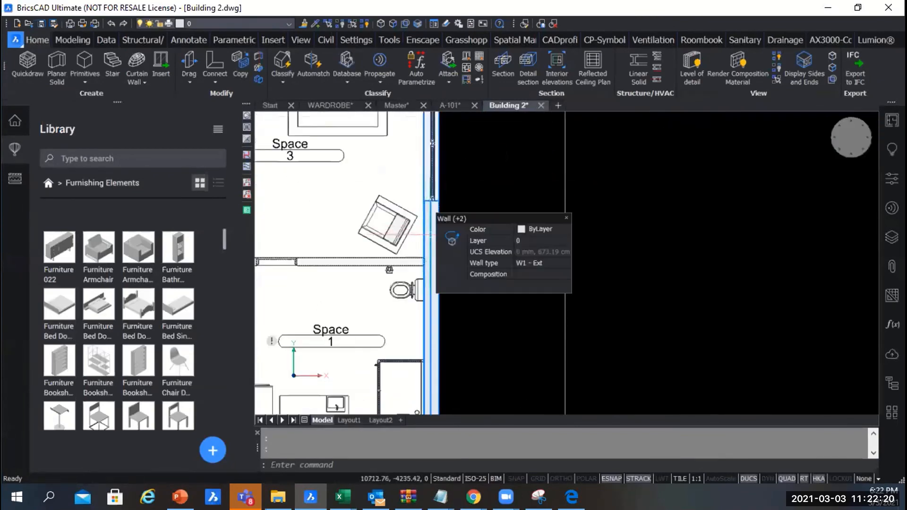
pyautogui.click(431, 232)
pyautogui.scroll(-4, 496, 272)
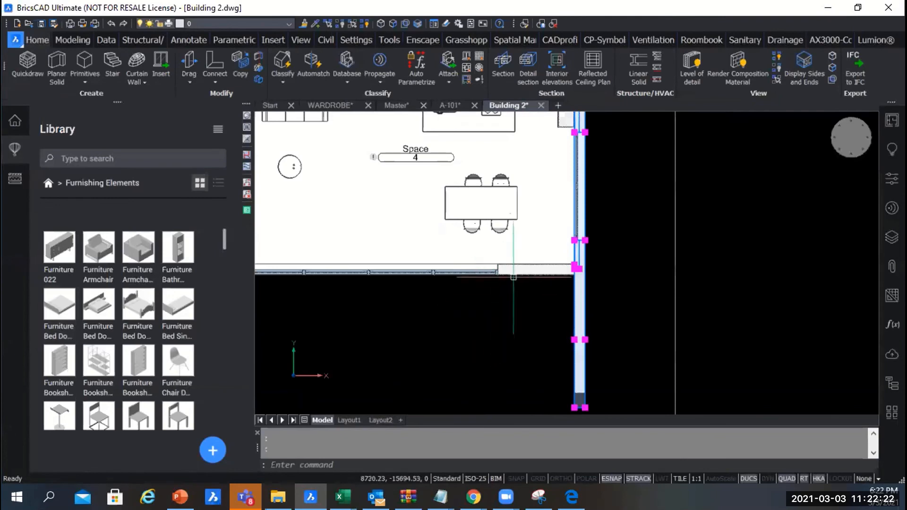
pyautogui.scroll(-3, 513, 289)
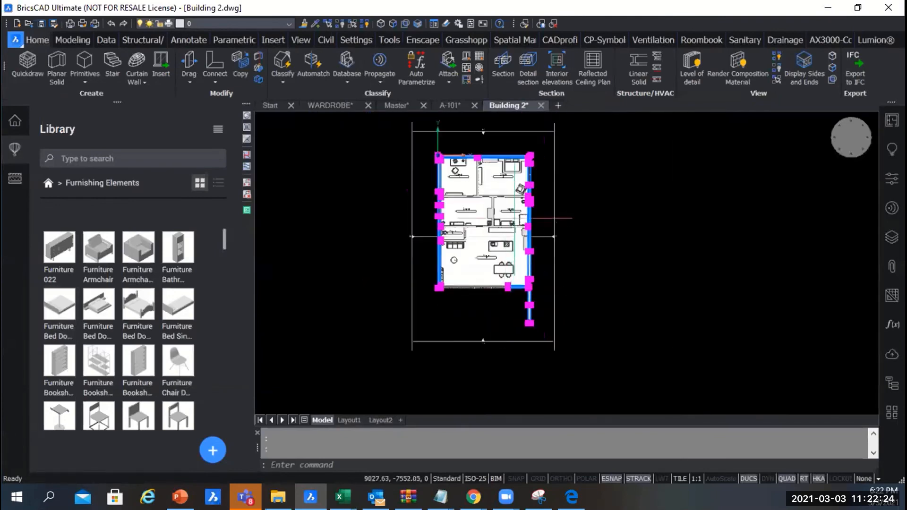
pyautogui.scroll(3, 501, 156)
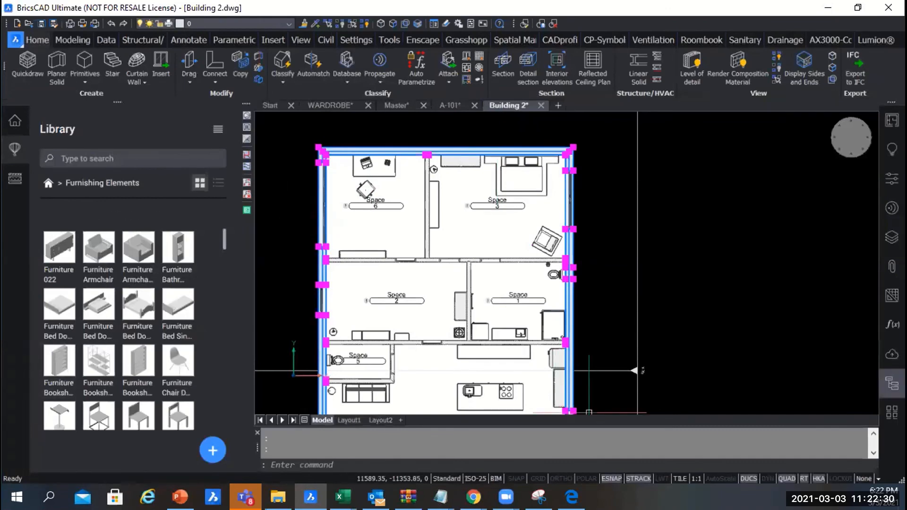
pyautogui.click(16, 177)
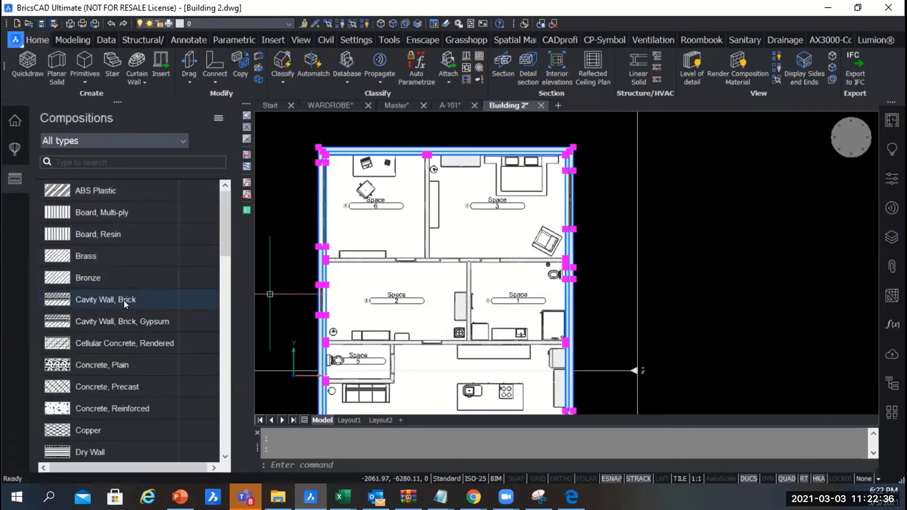
pyautogui.scroll(8, 313, 282)
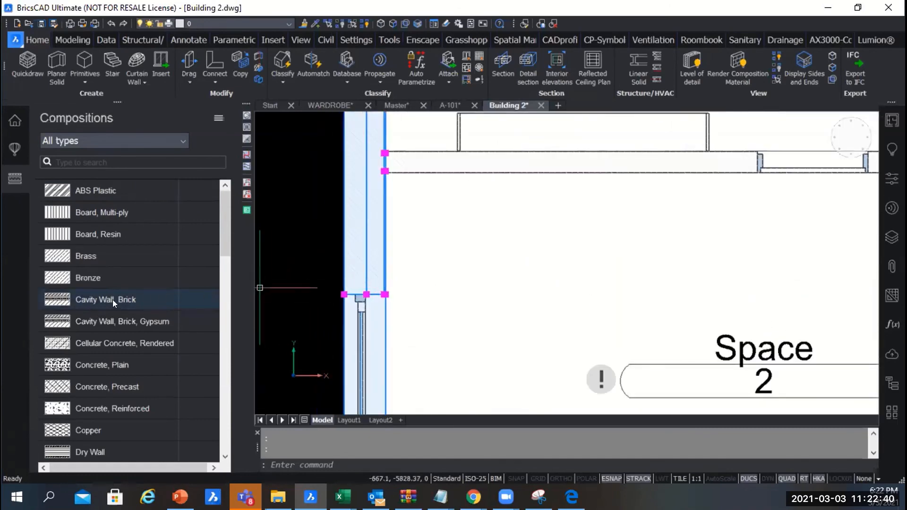
pyautogui.moveTo(113, 299)
pyautogui.mouseDown()
pyautogui.moveTo(233, 305)
pyautogui.moveTo(357, 259)
pyautogui.moveTo(363, 248)
pyautogui.mouseUp()
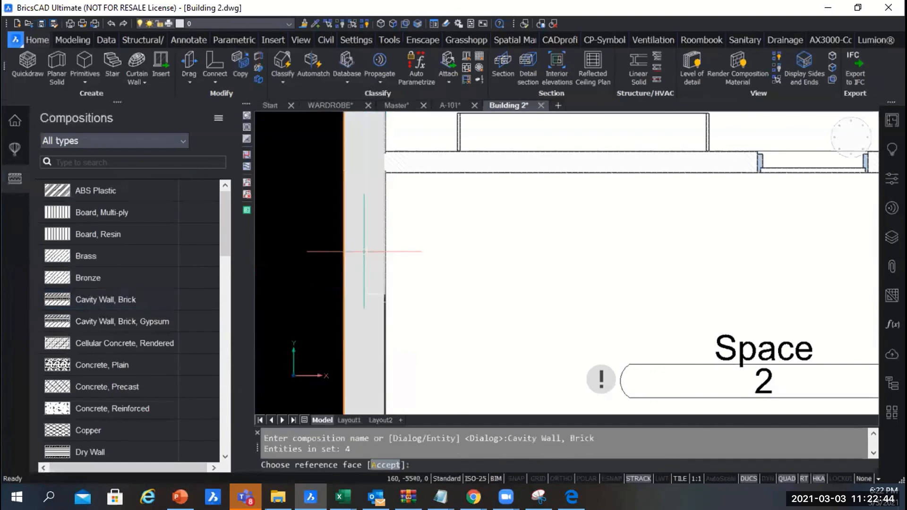
pyautogui.scroll(-8, 359, 248)
pyautogui.scroll(3, 357, 251)
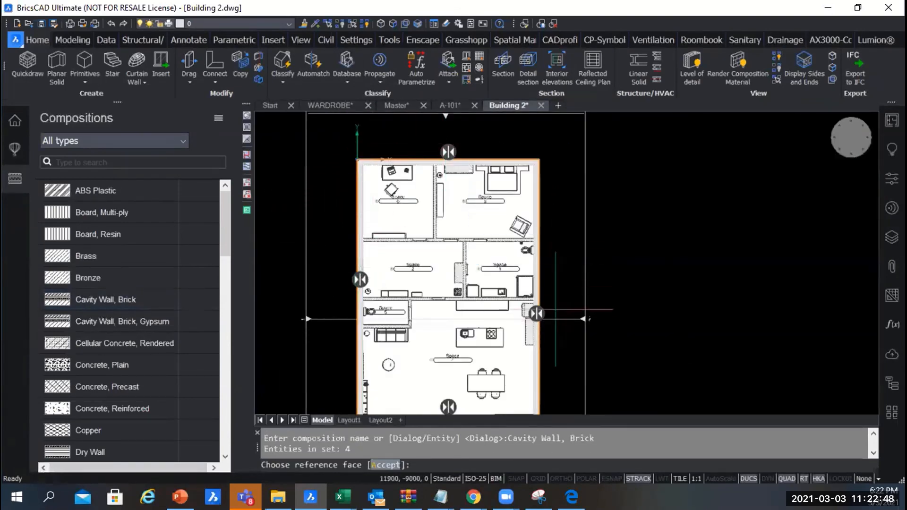
pyautogui.scroll(-2, 416, 165)
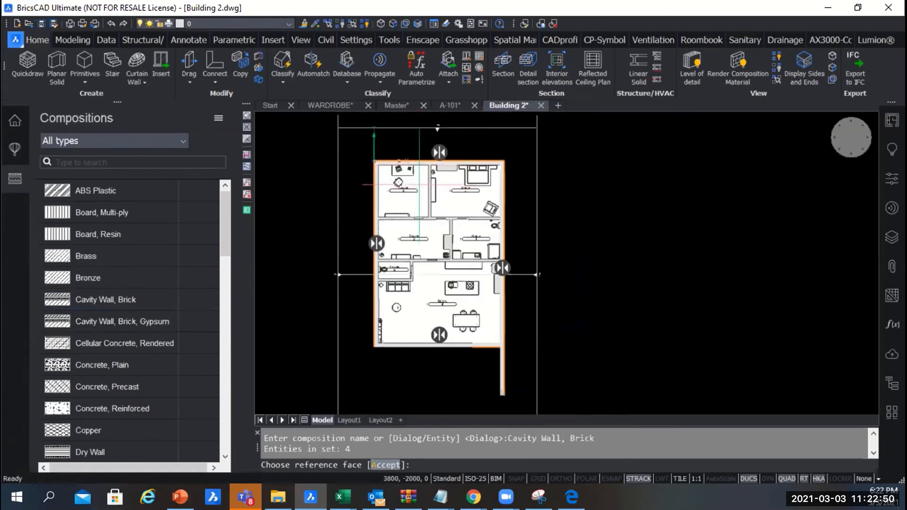
pyautogui.scroll(3, 416, 165)
pyautogui.scroll(2, 323, 289)
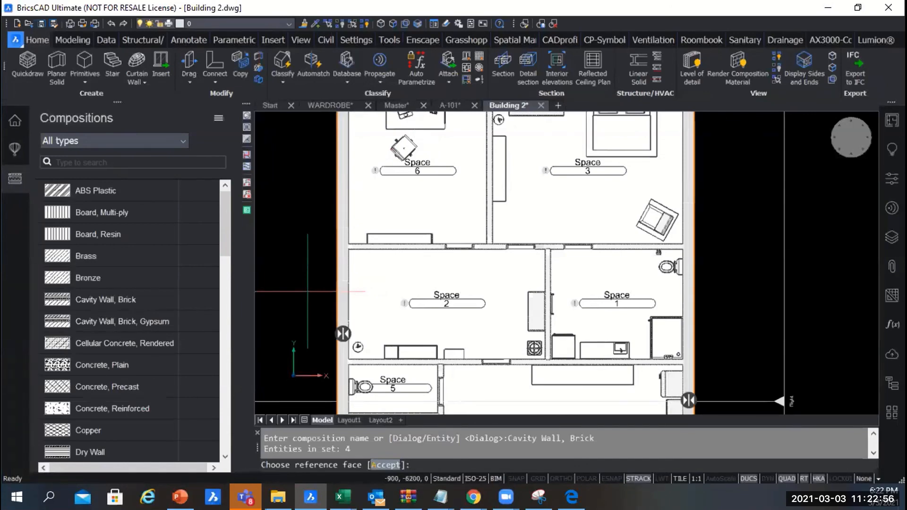
pyautogui.press('Return')
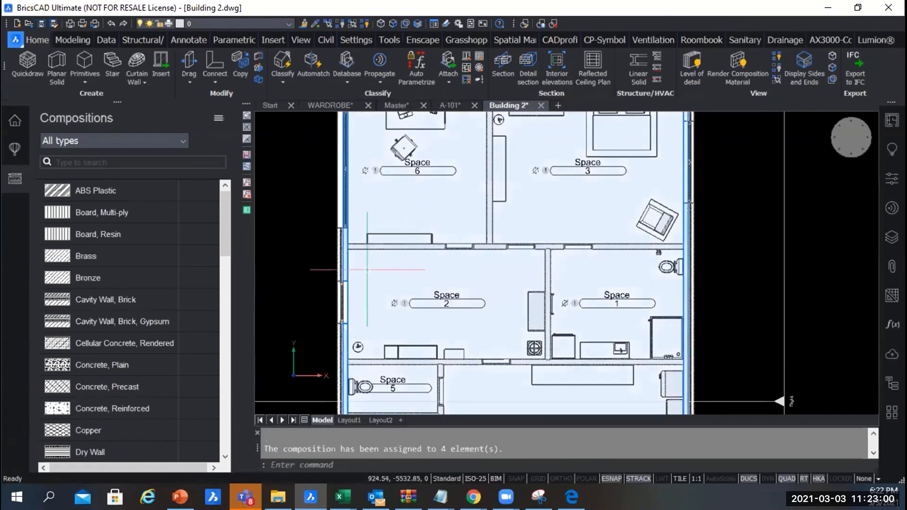
# - Save the Building 2 model and close it to return to sheet A-101
pyautogui.scroll(-5, 397, 236)
pyautogui.scroll(10, 369, 173)
pyautogui.scroll(-3, 369, 174)
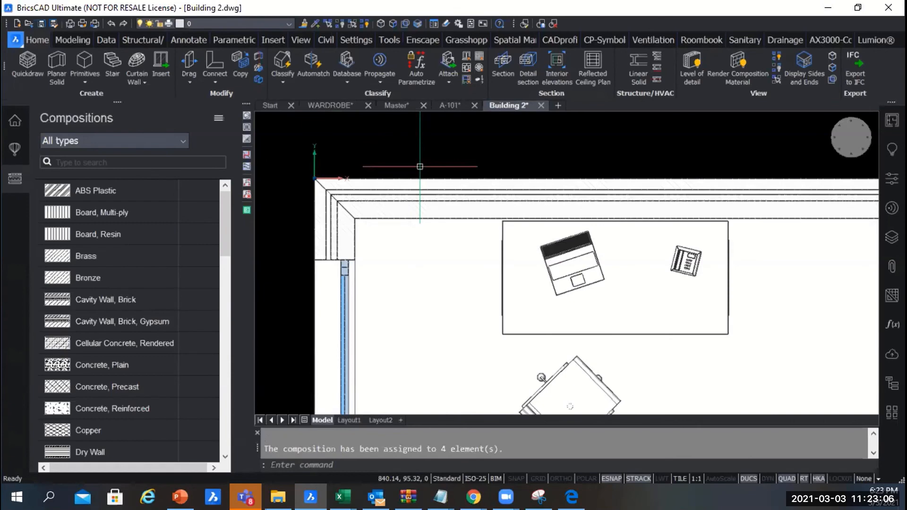
pyautogui.hotkey('ctrl', 's')
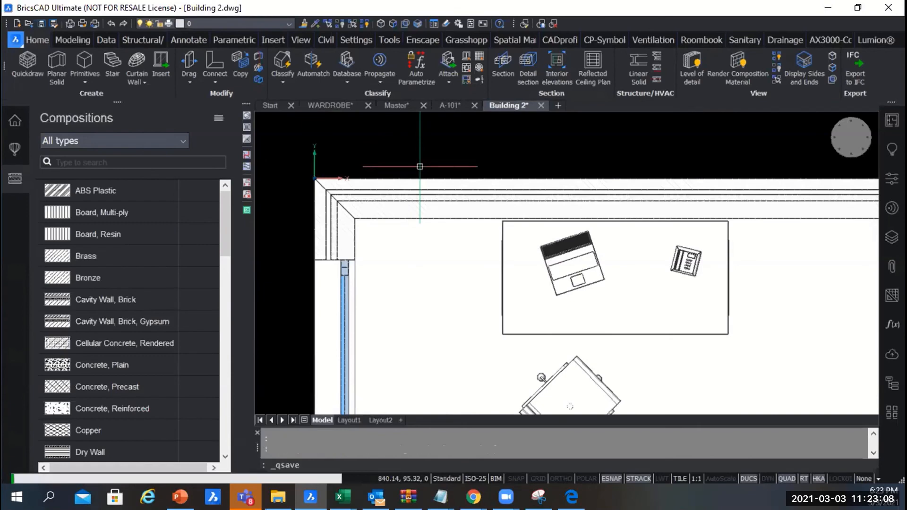
pyautogui.click(537, 104)
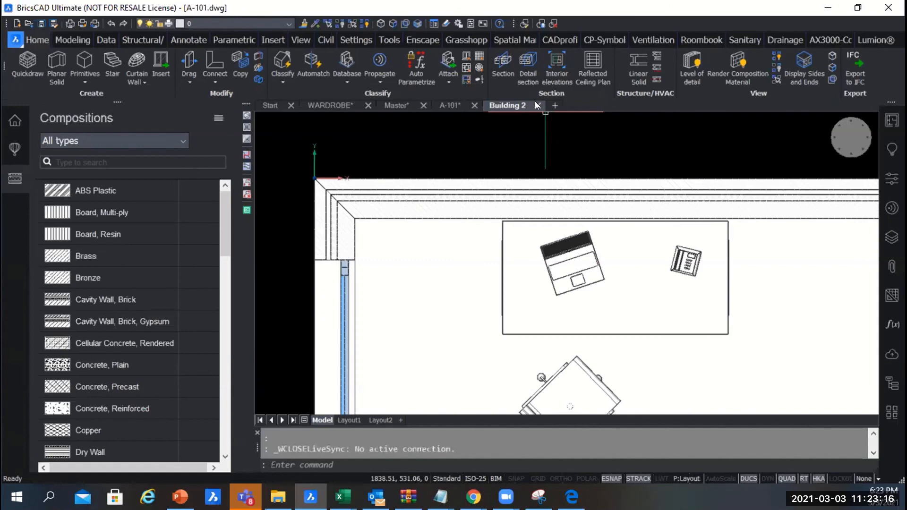
# - Update the Ground Floor plan viewport on sheet A-101 from the edited Building 2 model
pyautogui.scroll(2, 494, 222)
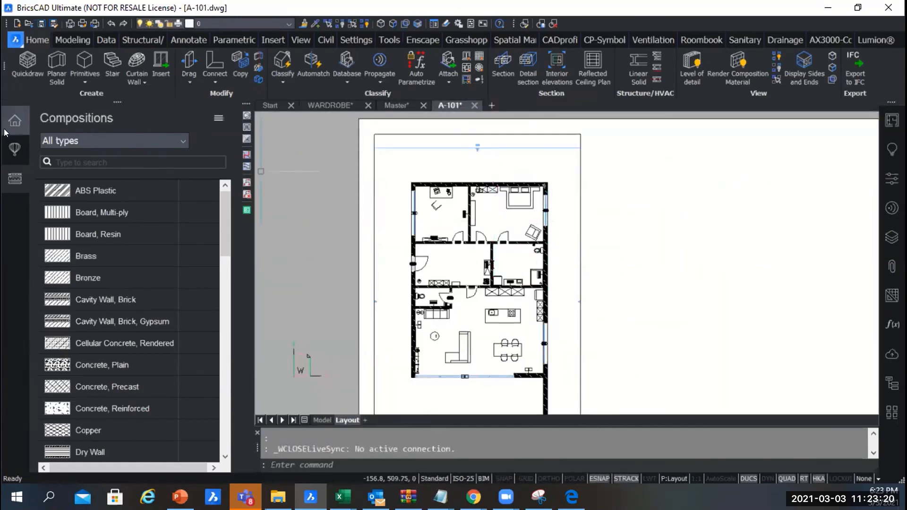
pyautogui.click(15, 120)
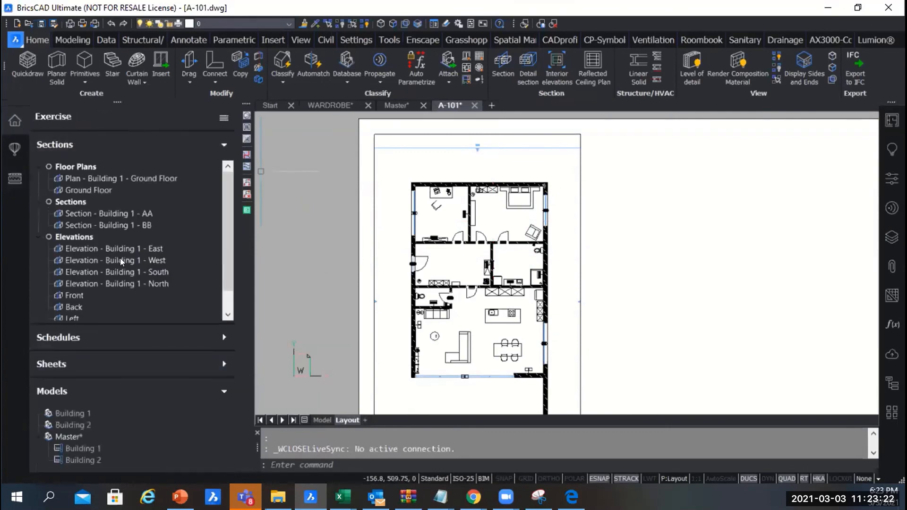
pyautogui.scroll(-1, 123, 263)
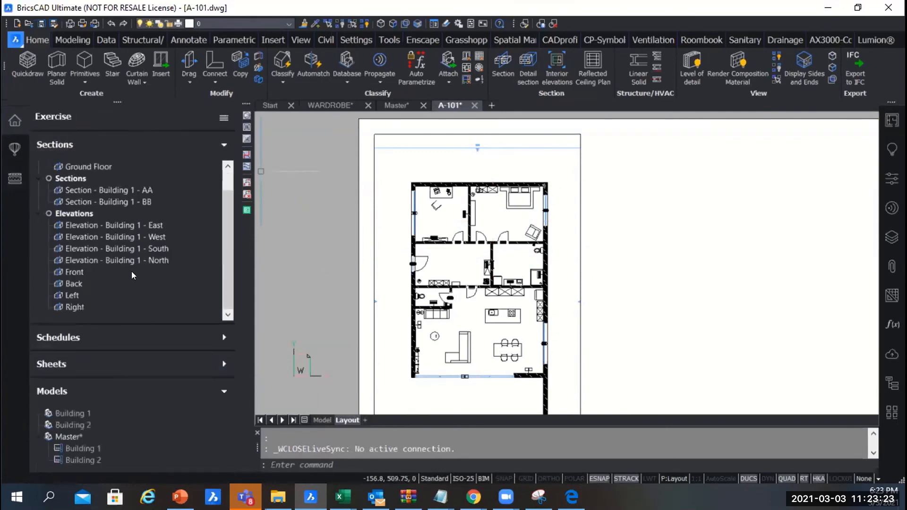
pyautogui.click(474, 106)
pyautogui.click(535, 245)
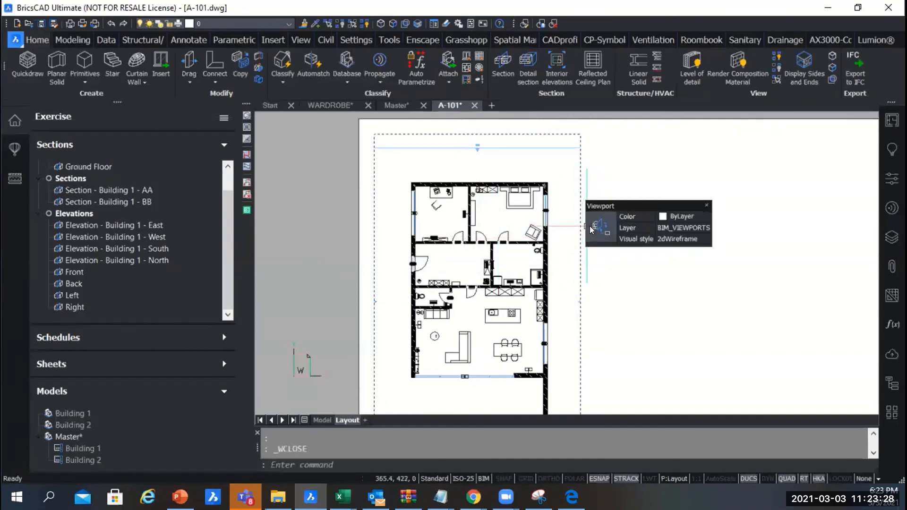
pyautogui.moveTo(593, 229)
pyautogui.click(640, 231)
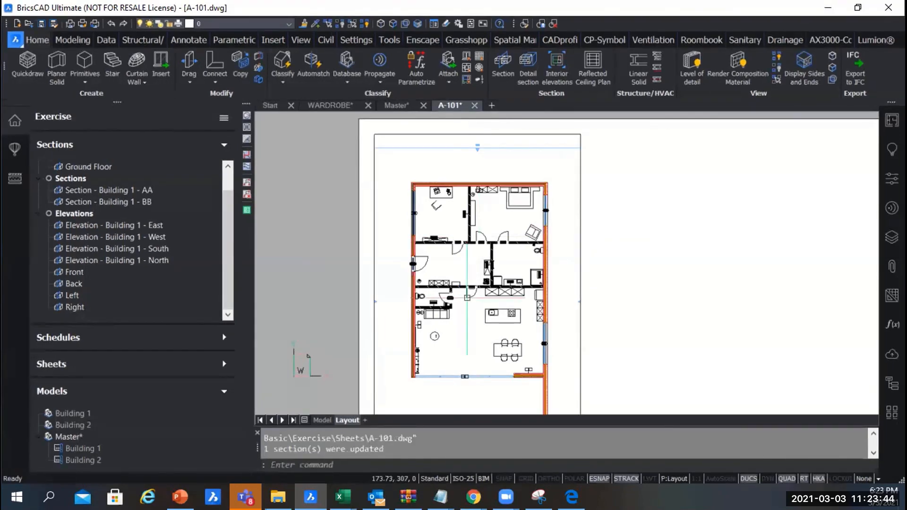
# - Examine the updated Ground Floor plan on sheet A-101, checking the exterior wall layers, Space 6's door and the living room furniture
pyautogui.scroll(3, 456, 180)
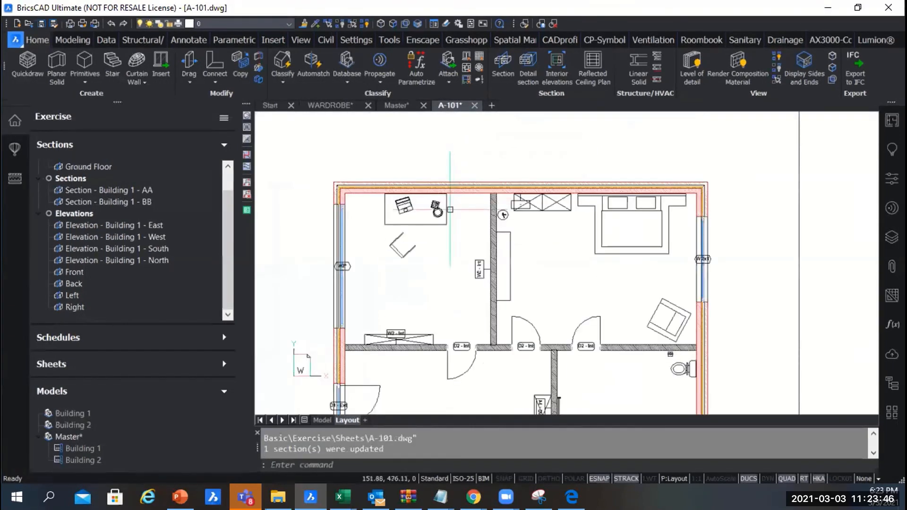
pyautogui.scroll(4, 453, 223)
pyautogui.scroll(-5, 433, 293)
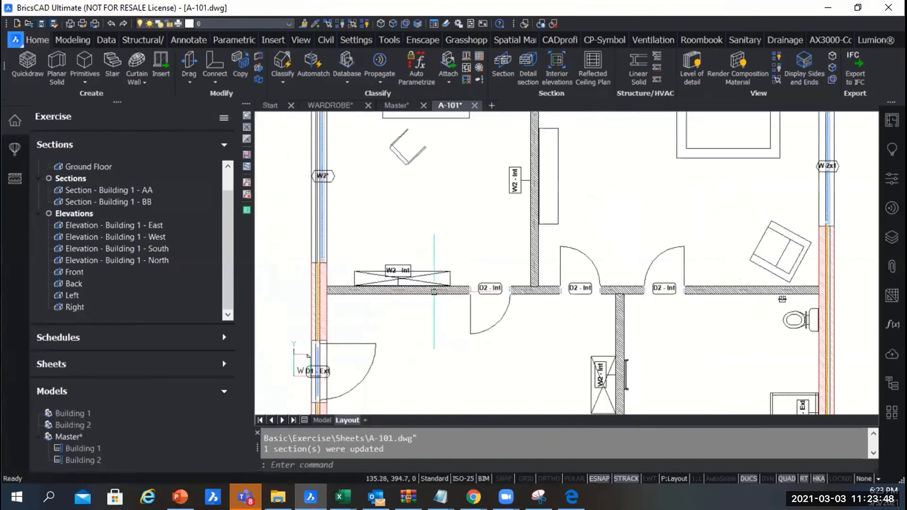
pyautogui.scroll(5, 385, 151)
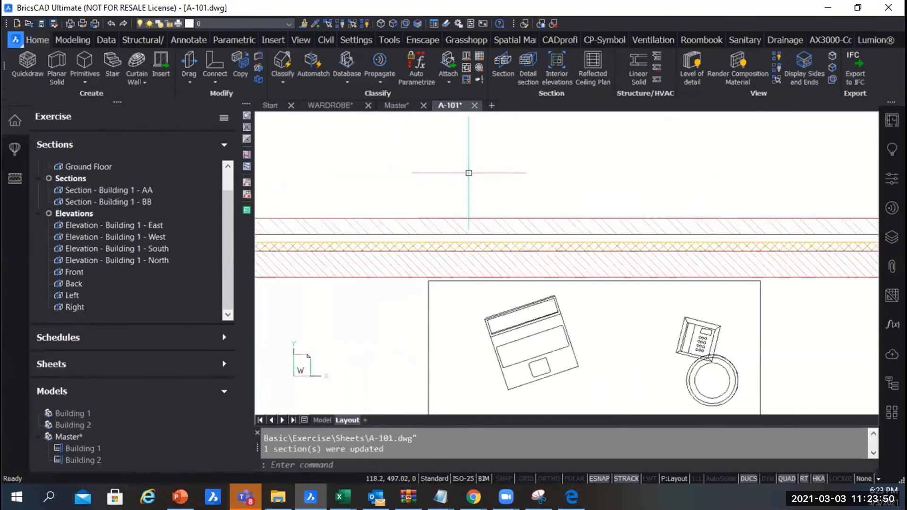
pyautogui.scroll(-2, 468, 169)
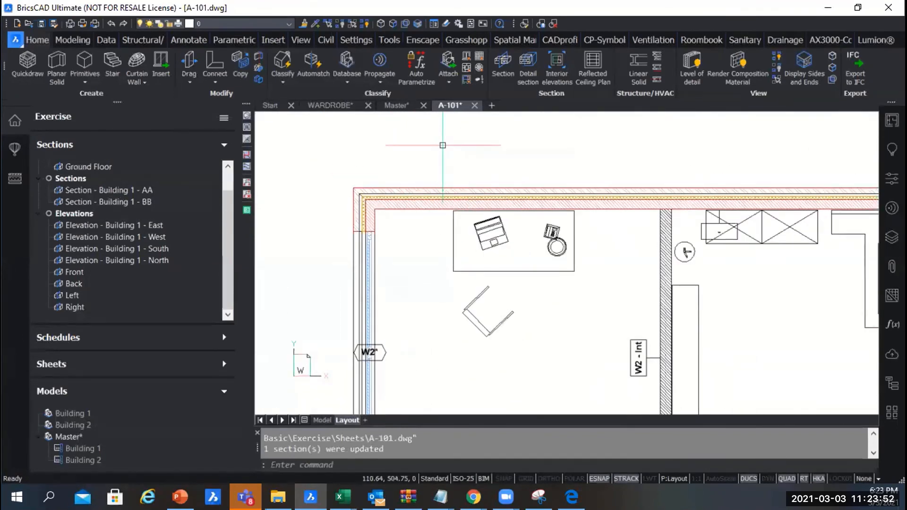
pyautogui.scroll(-3, 515, 176)
pyautogui.scroll(5, 534, 218)
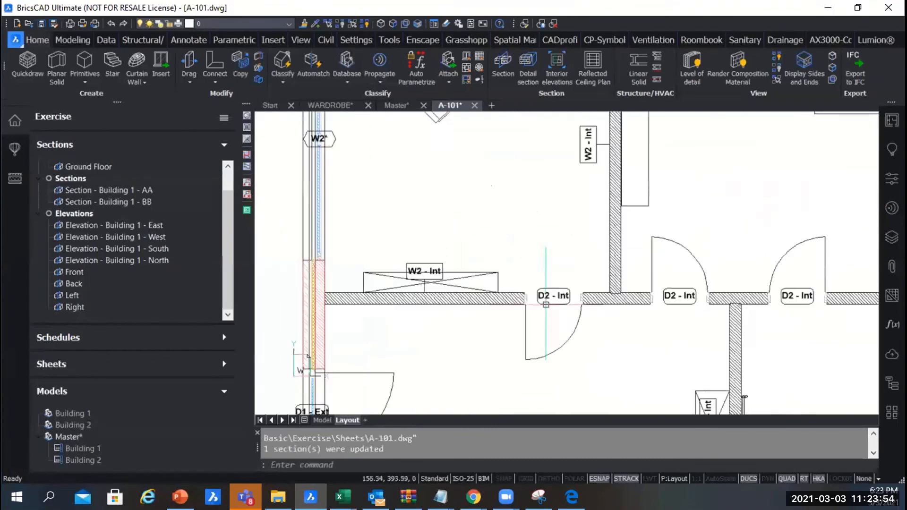
pyautogui.scroll(-5, 534, 218)
pyautogui.scroll(4, 473, 241)
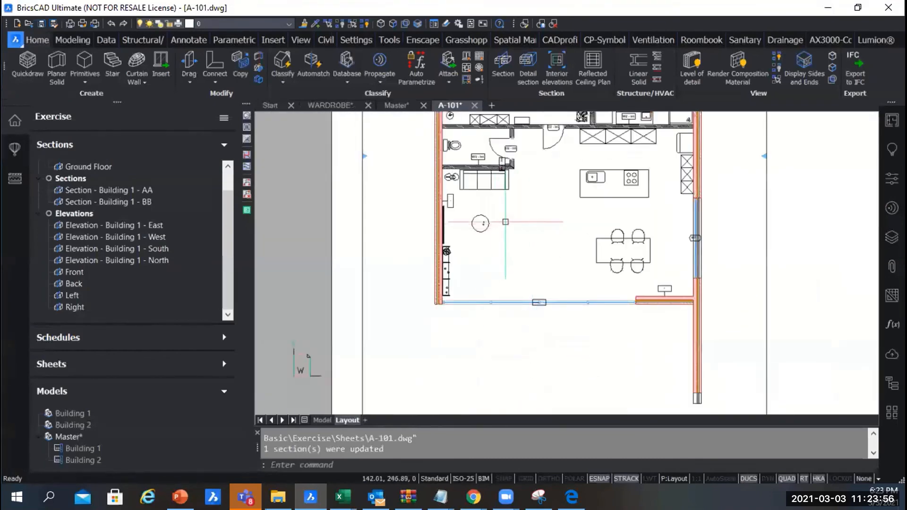
pyautogui.scroll(-3, 454, 247)
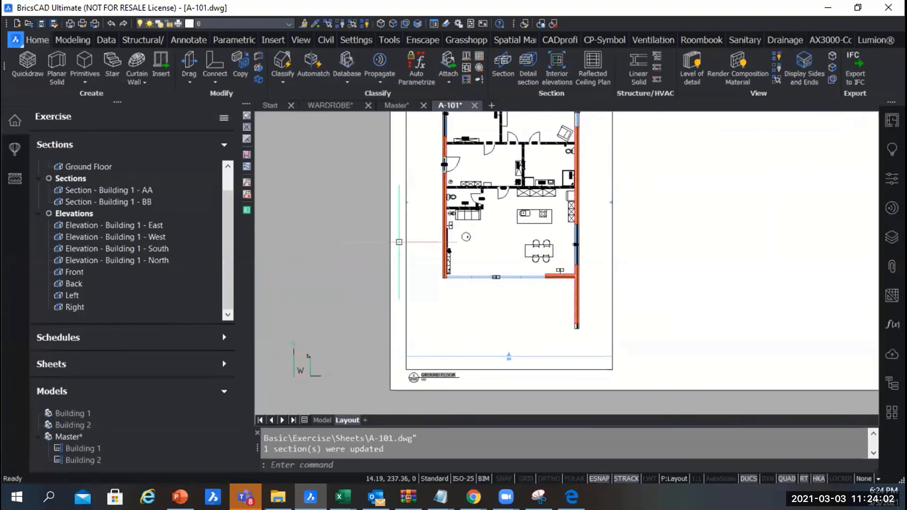
pyautogui.scroll(-4, 404, 269)
pyautogui.scroll(3, 429, 221)
pyautogui.scroll(3, 469, 151)
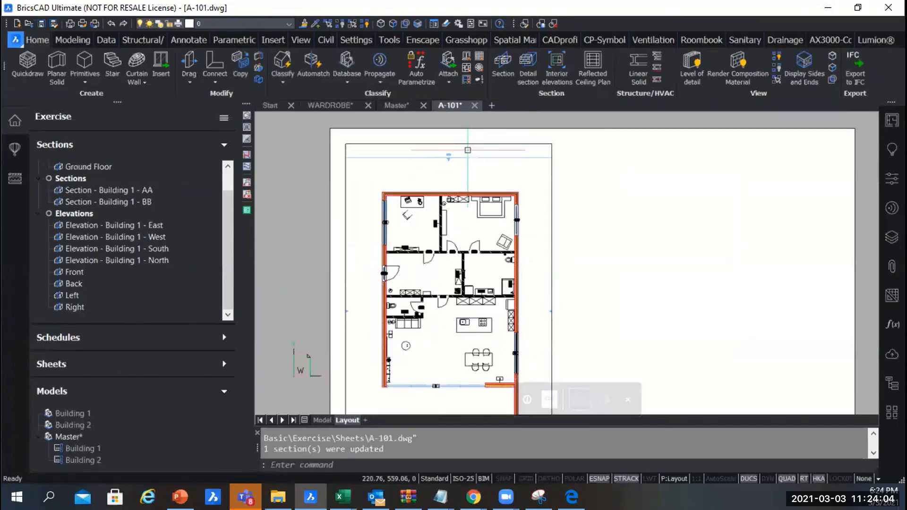
pyautogui.scroll(-3, 469, 150)
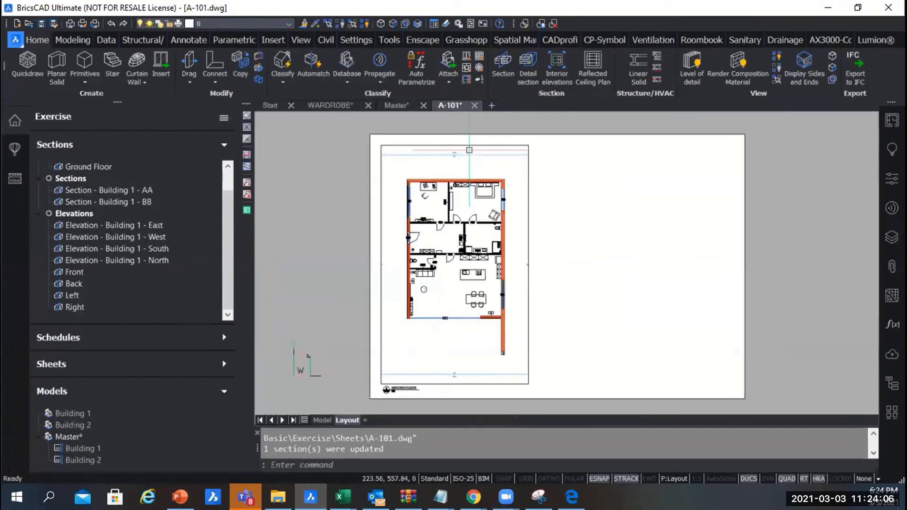